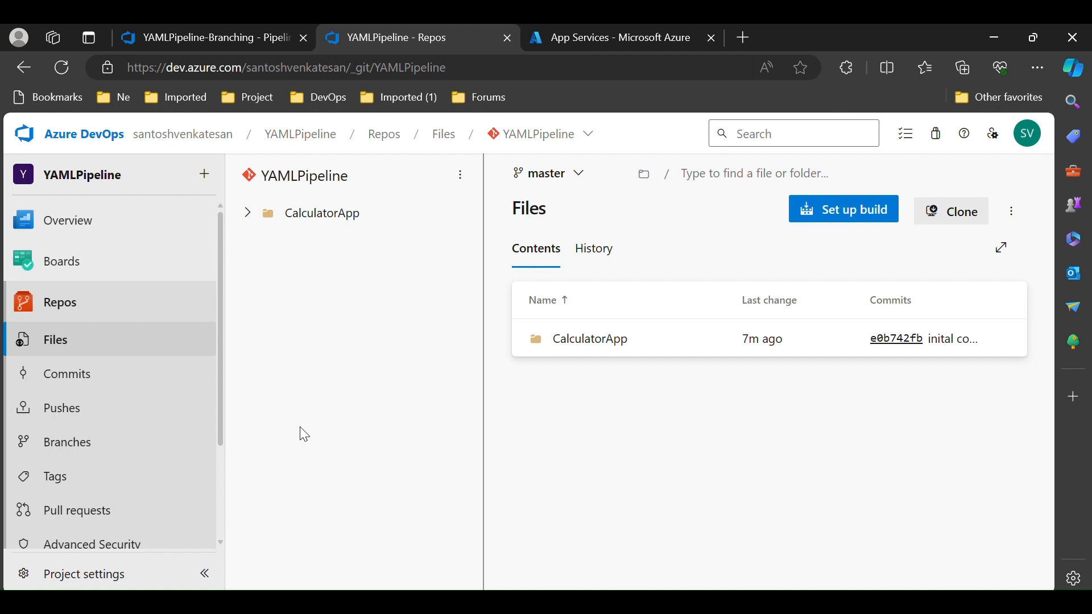
# Create a new repository branch named UAT based on master
pyautogui.click(553, 177)
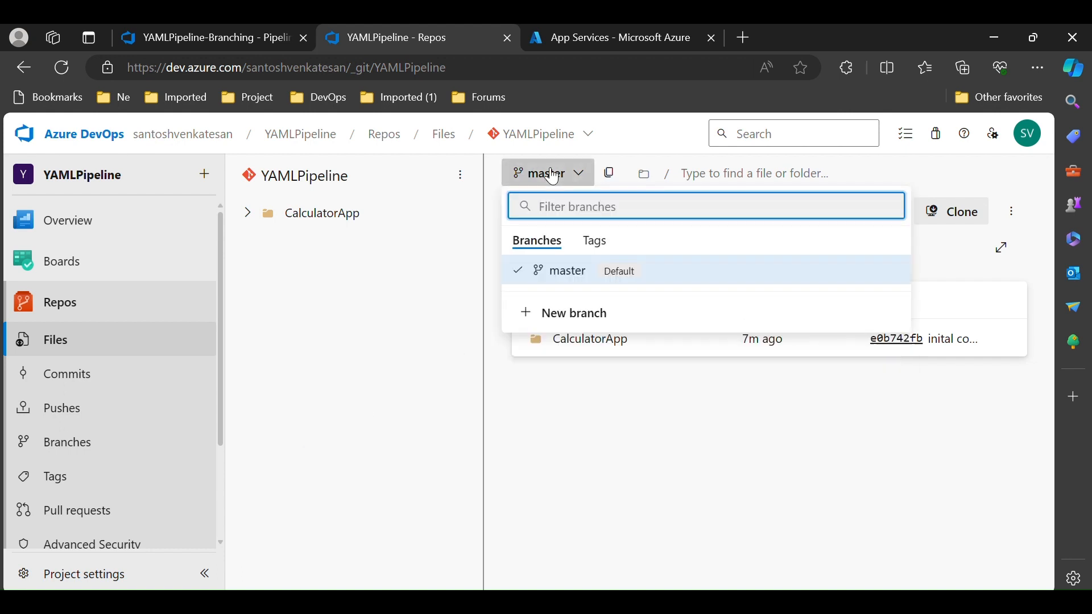
pyautogui.click(563, 315)
pyautogui.write('UAT')
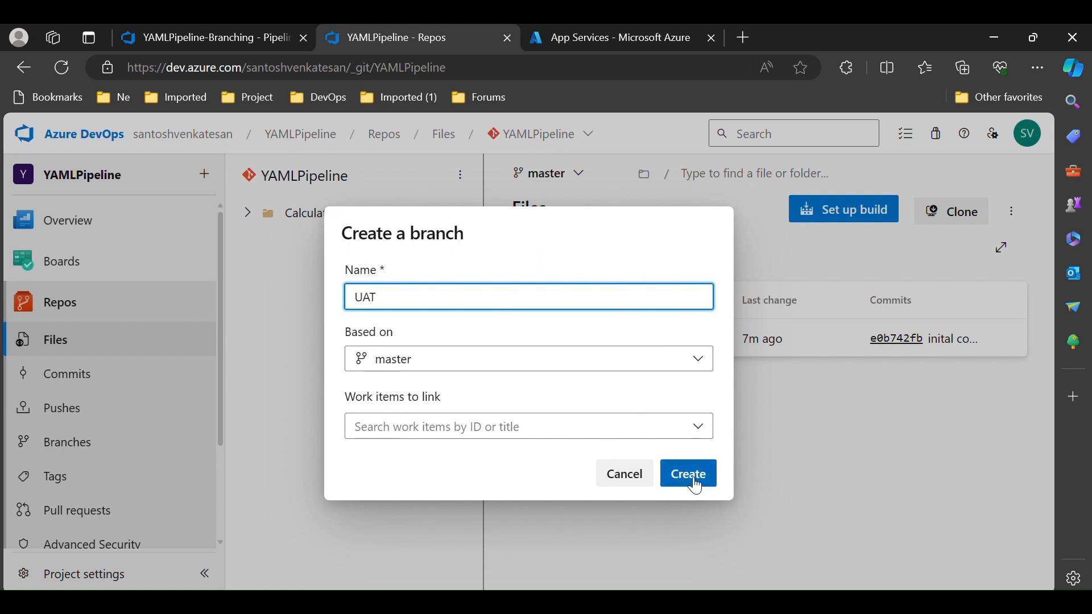
pyautogui.click(691, 480)
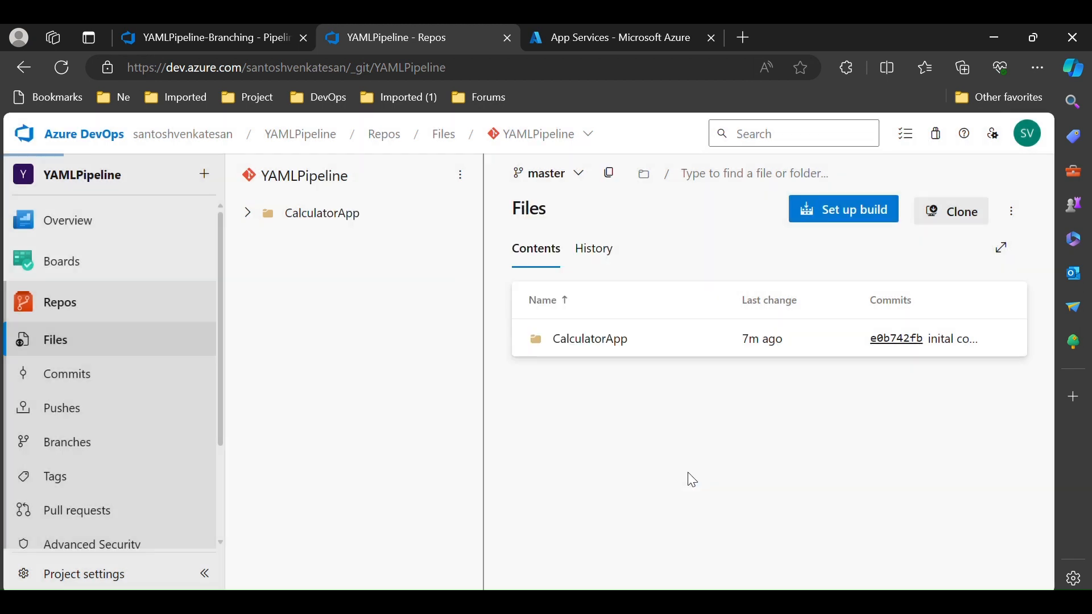
# Create another branch named QA, basing it on master instead of UAT
pyautogui.click(541, 174)
pyautogui.click(576, 376)
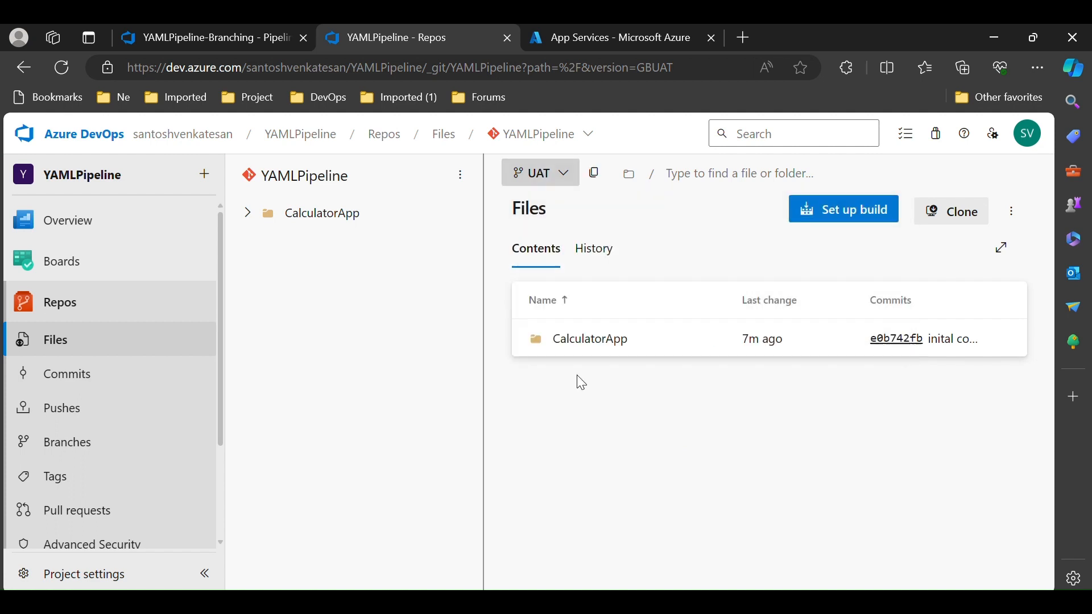
pyautogui.write('QA')
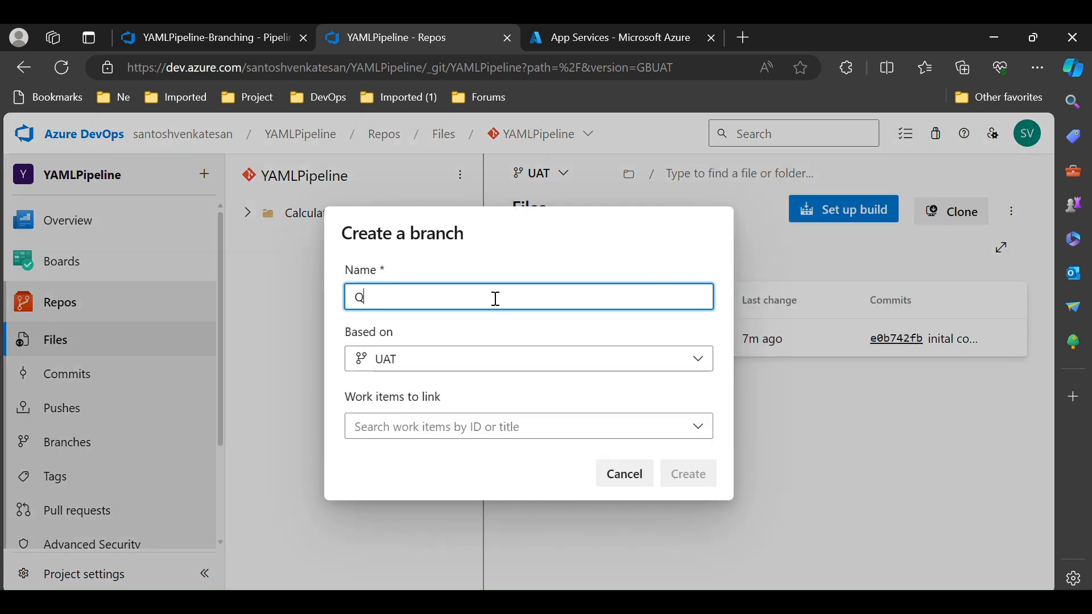
pyautogui.click(431, 368)
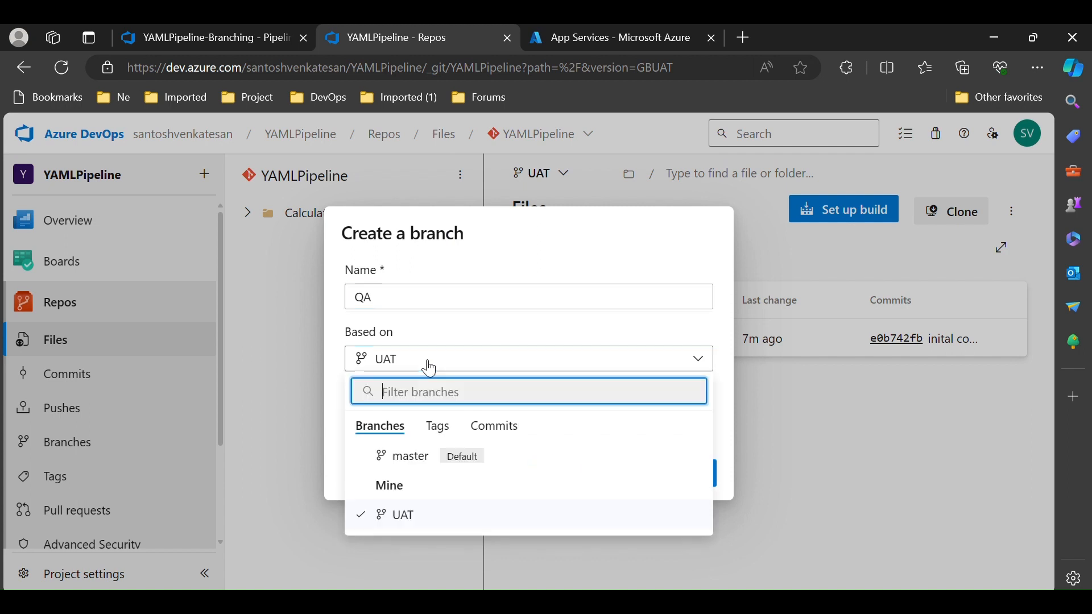
pyautogui.click(436, 458)
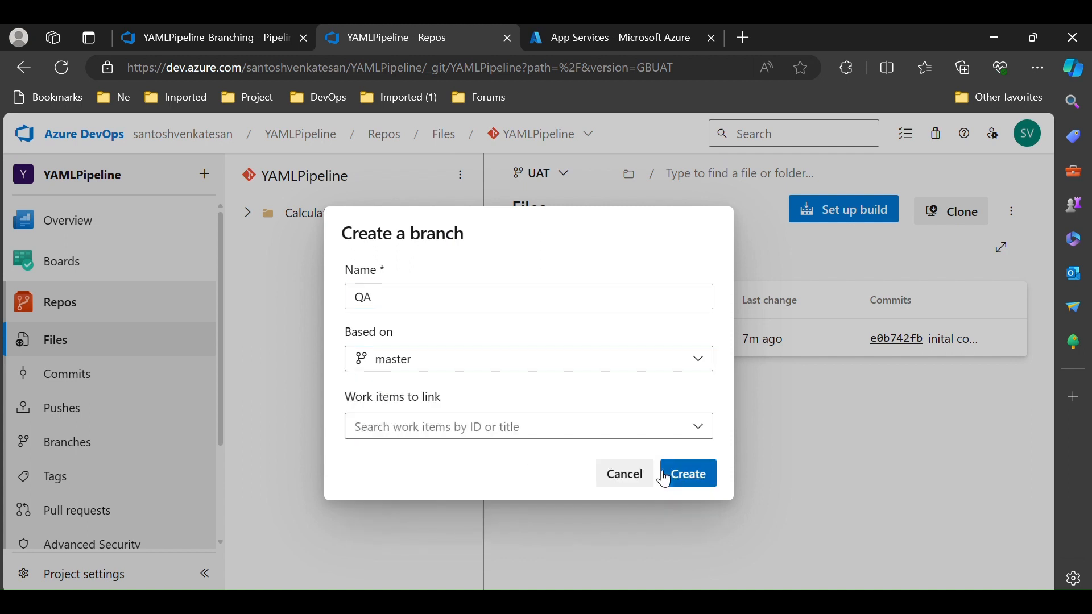
pyautogui.click(702, 481)
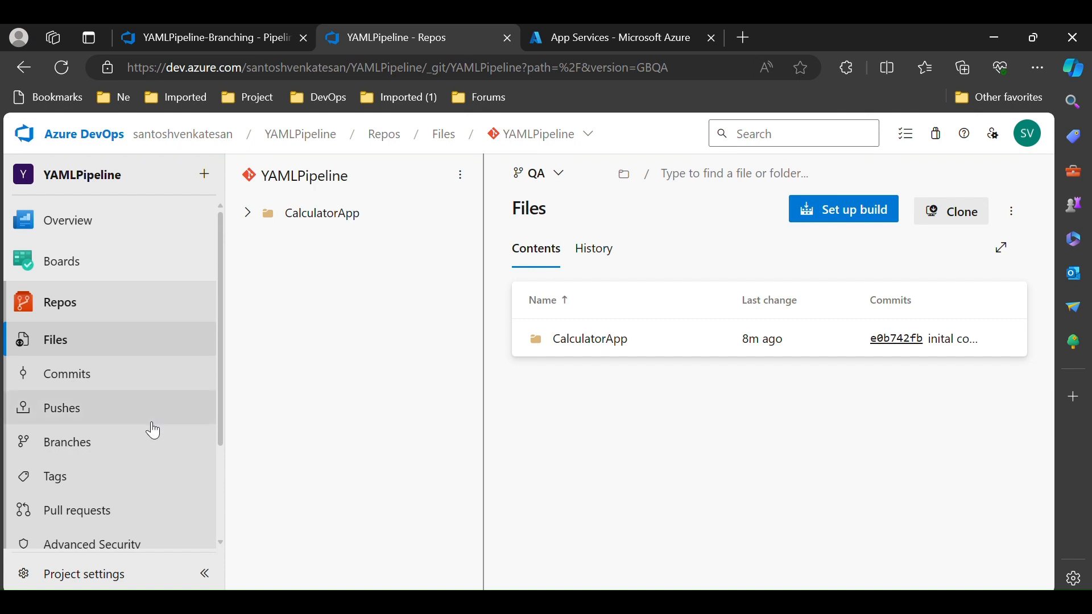
# Open the project settings and view the existing service connections
pyautogui.click(89, 585)
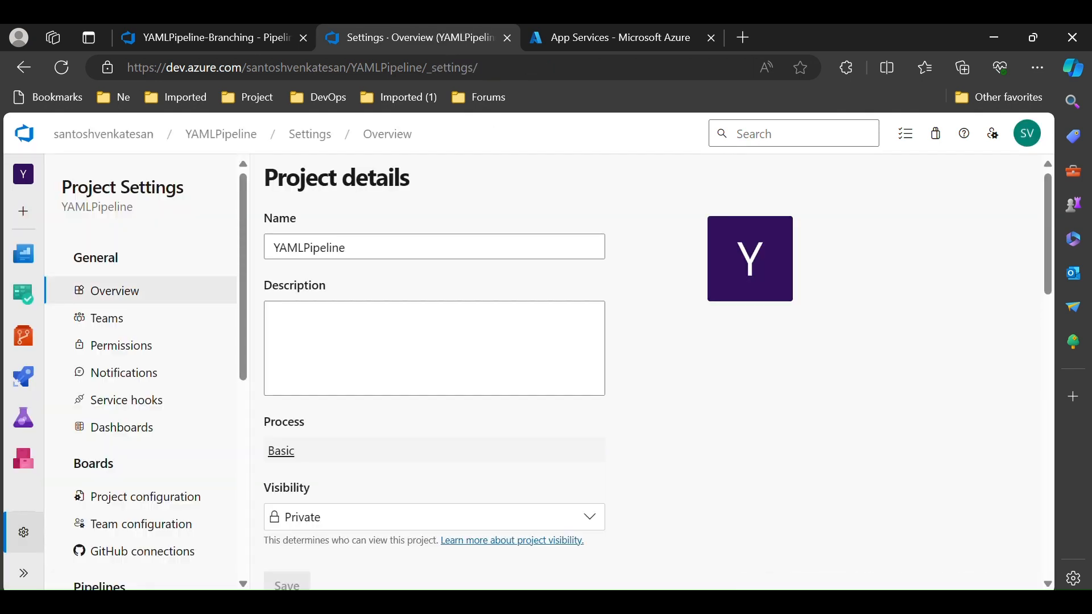
pyautogui.scroll(-3, 91, 583)
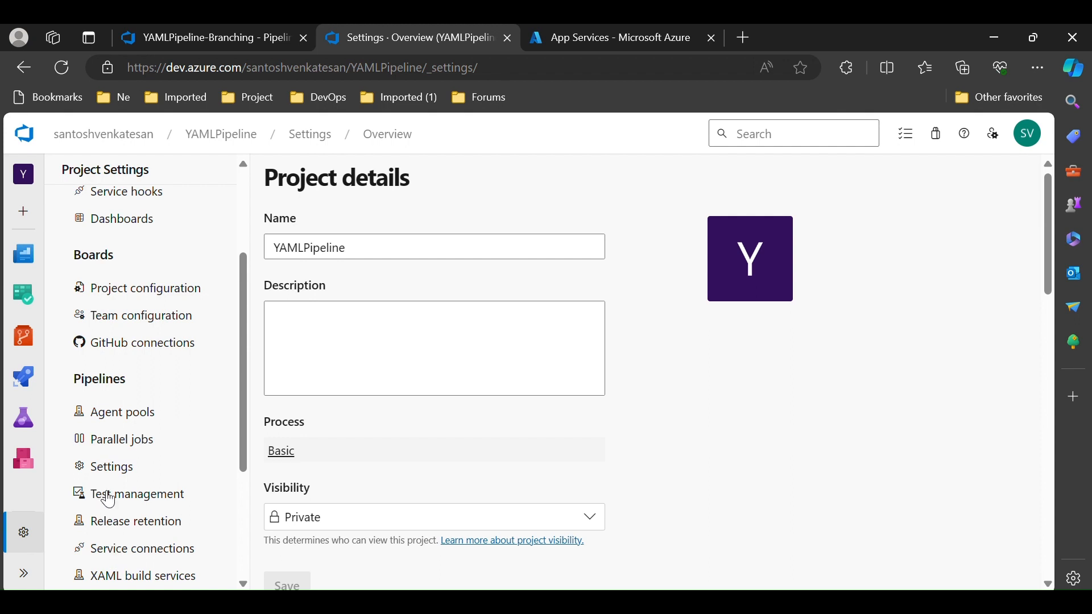
pyautogui.click(148, 550)
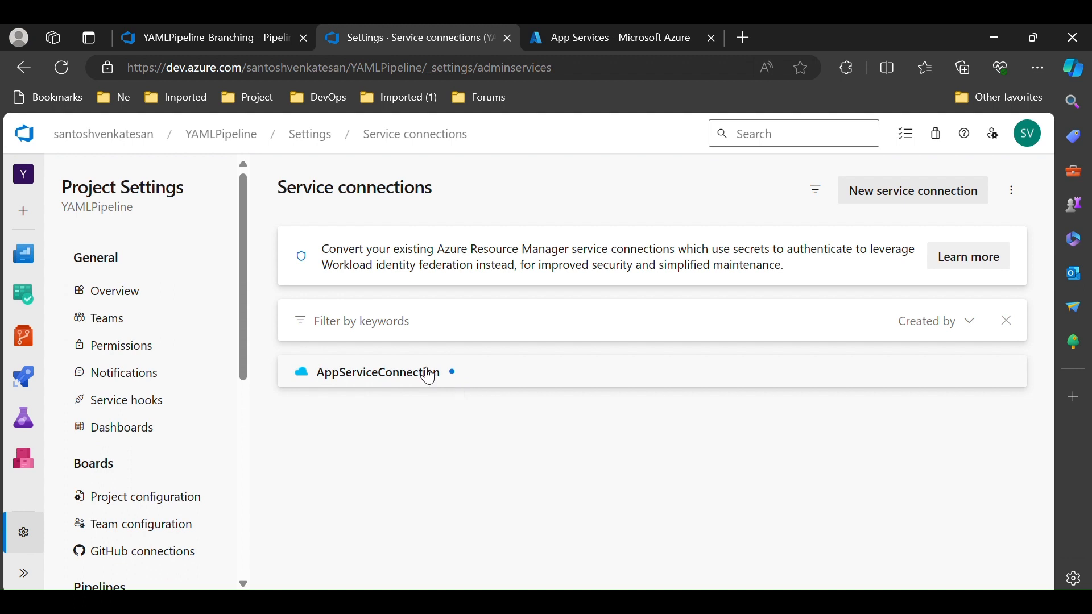
# Start creating a new pipeline with code from Azure Repos Git, selecting the YAMLPipeline repository
pyautogui.moveTo(27, 386)
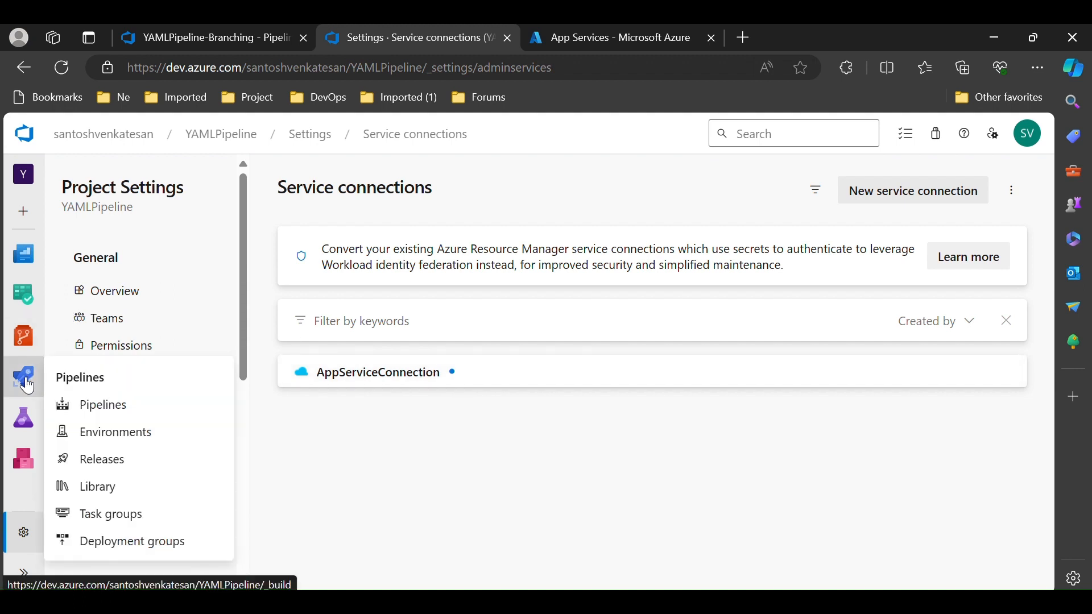
pyautogui.click(120, 416)
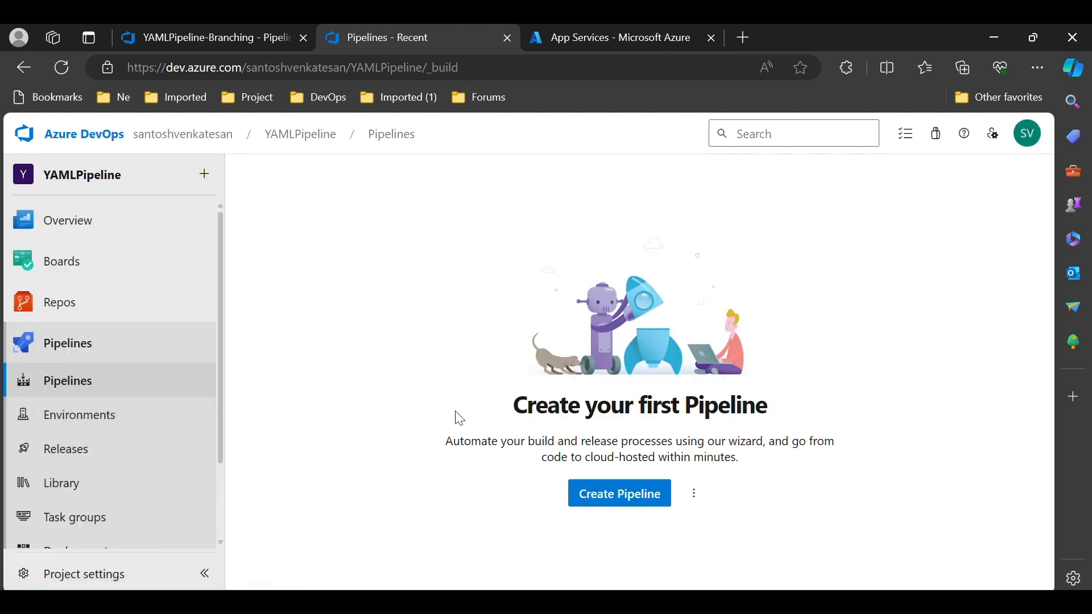
pyautogui.click(623, 503)
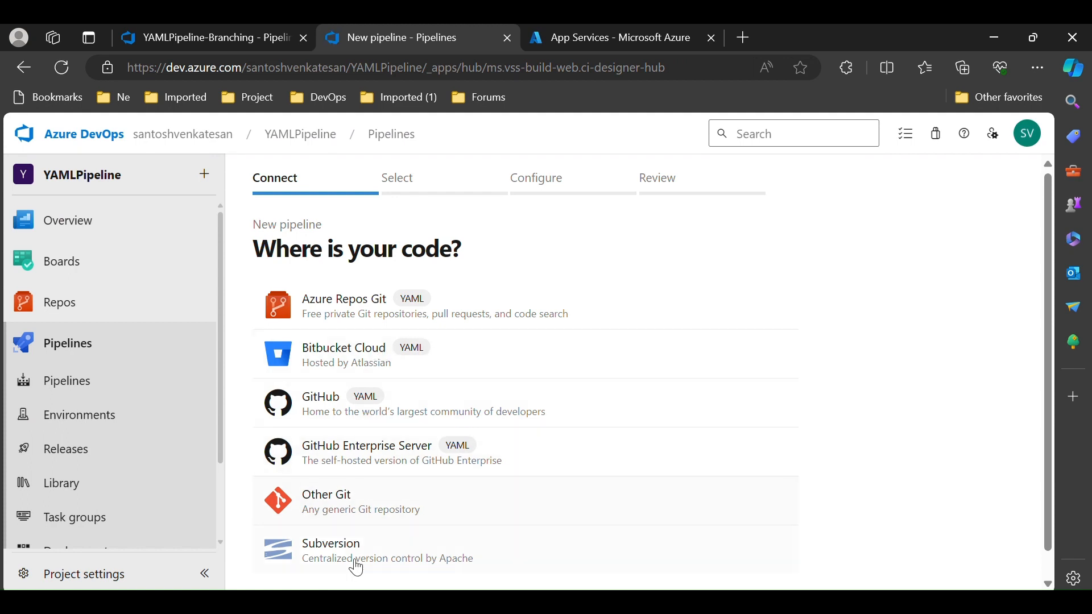
pyautogui.scroll(-1, 357, 568)
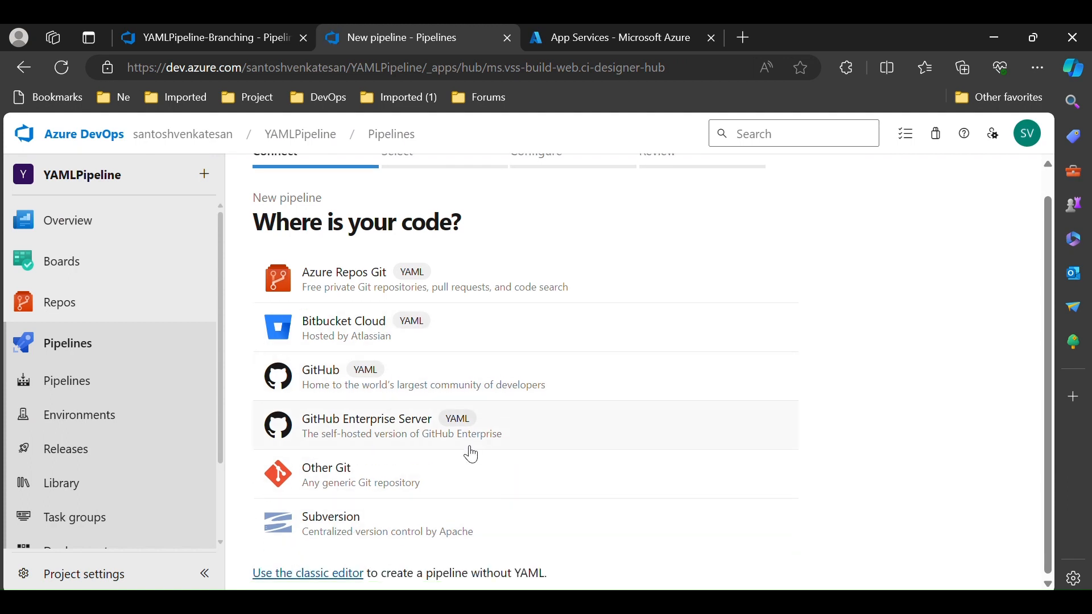
pyautogui.scroll(1, 569, 438)
pyautogui.scroll(1, 568, 443)
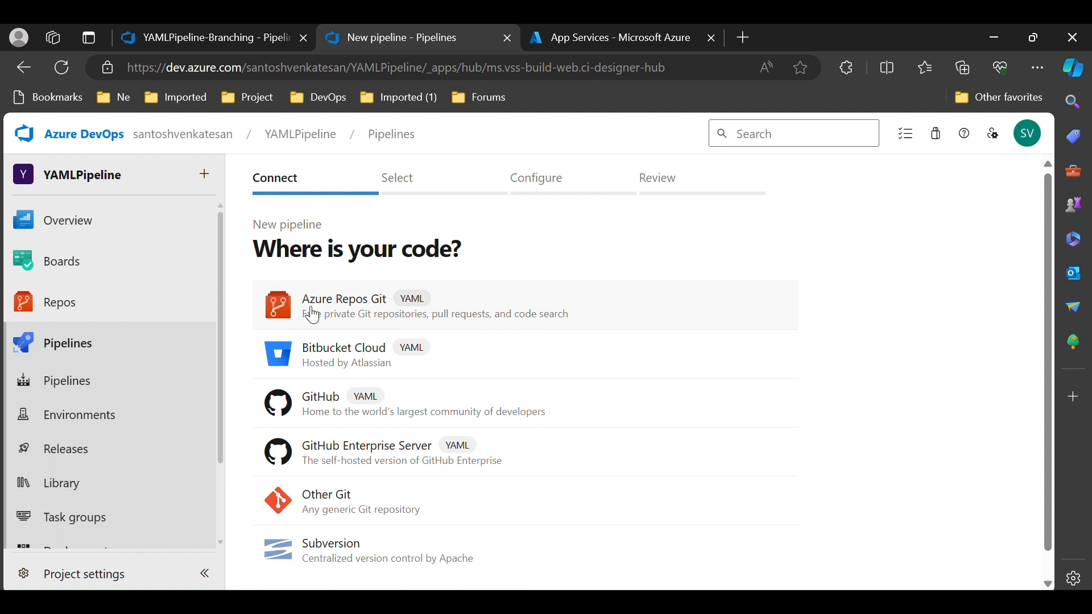
pyautogui.click(361, 310)
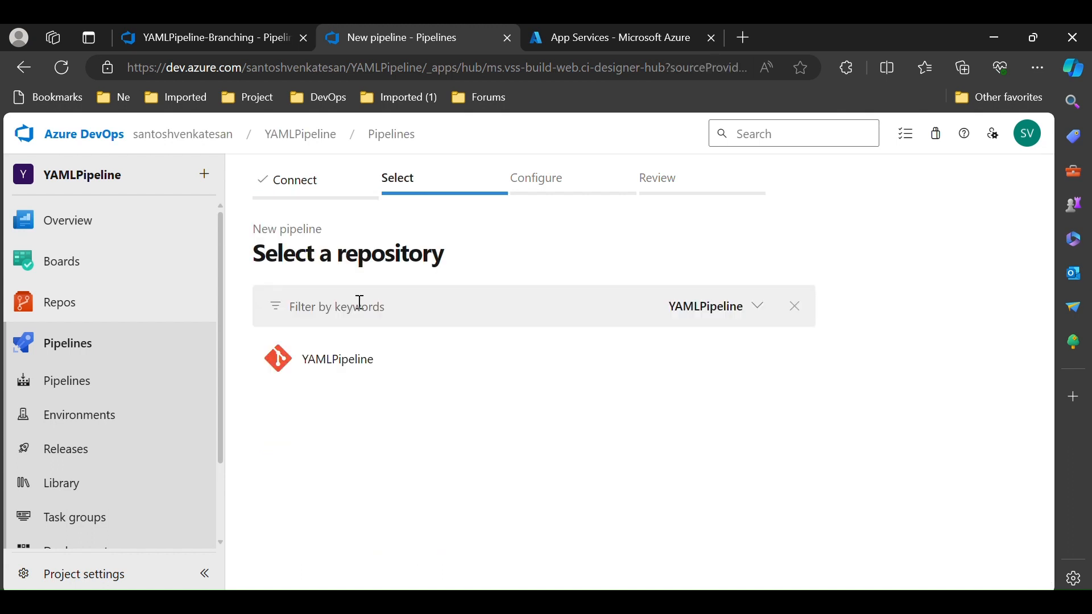
pyautogui.click(344, 370)
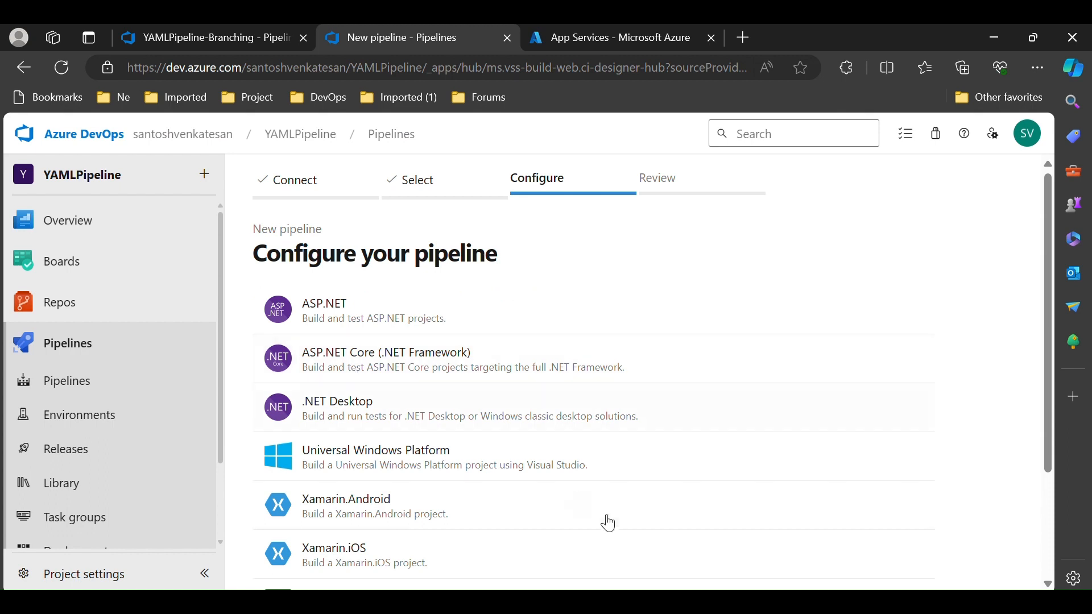
# Choose the Starter pipeline template and clear all of its YAML content
pyautogui.scroll(-3, 594, 370)
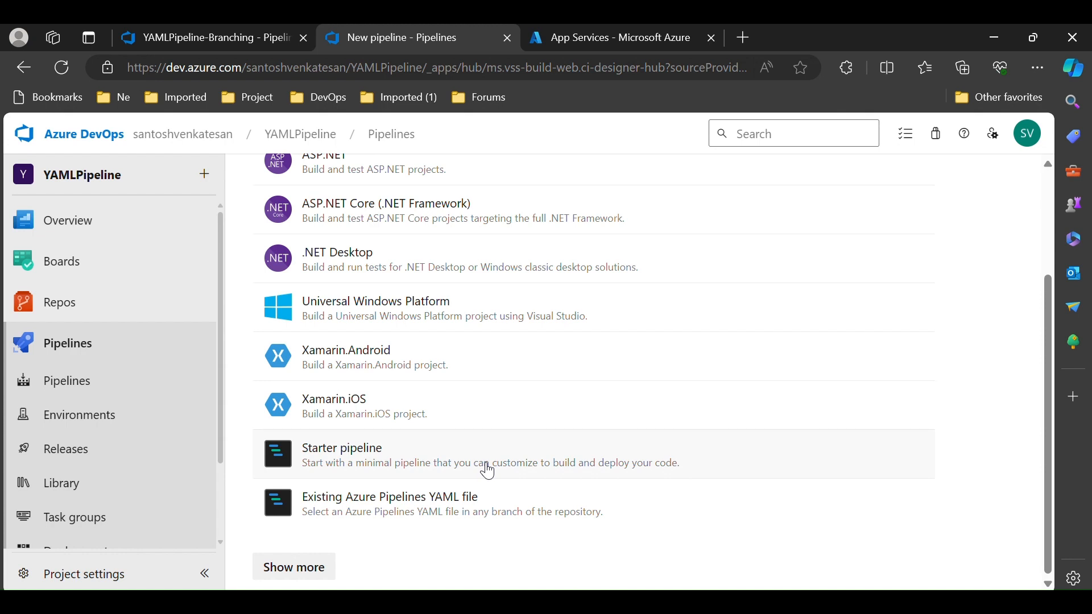
pyautogui.click(488, 471)
pyautogui.click(450, 427)
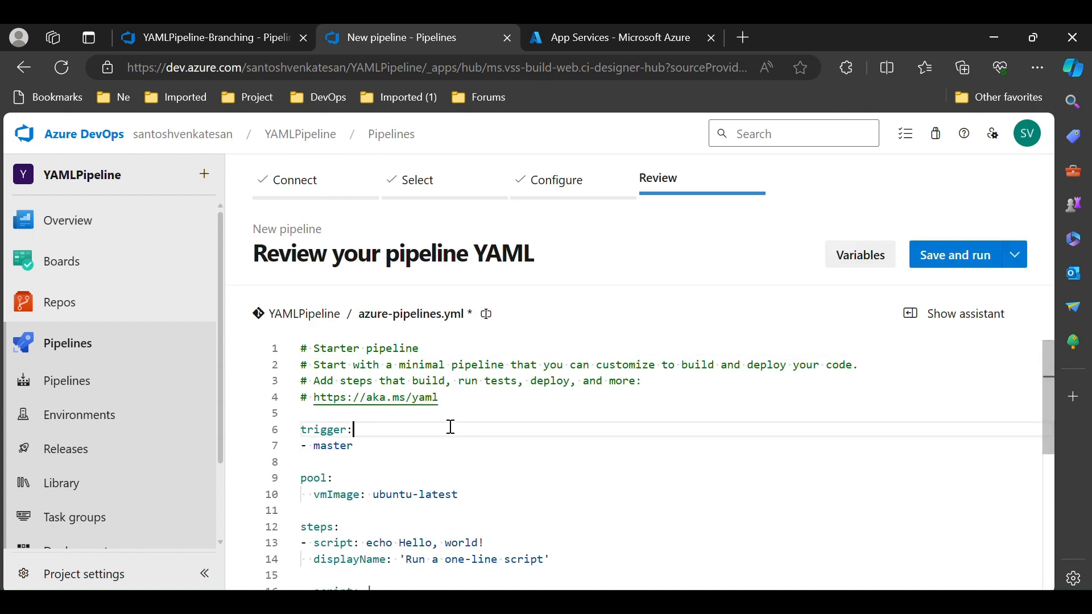
pyautogui.hotkey('ctrl', 'a')
pyautogui.press('BackSpace')
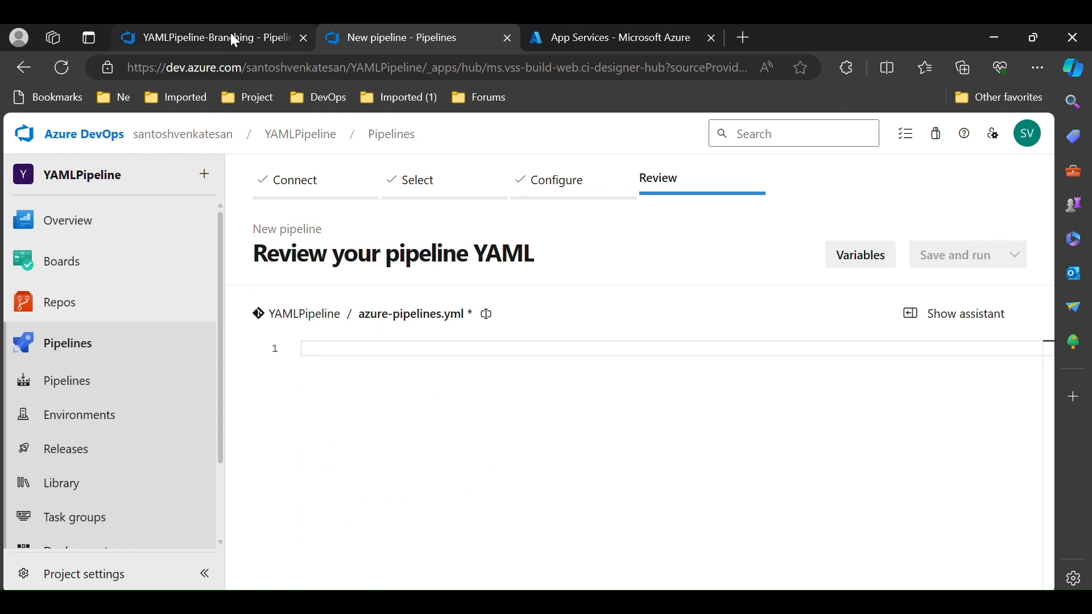
# Copy the entire azure-pipelines.yml from the YAMLPipeline-Branching pipeline and paste it into the new pipeline editor
pyautogui.click(230, 33)
pyautogui.click(447, 418)
pyautogui.hotkey('ctrl', 'a')
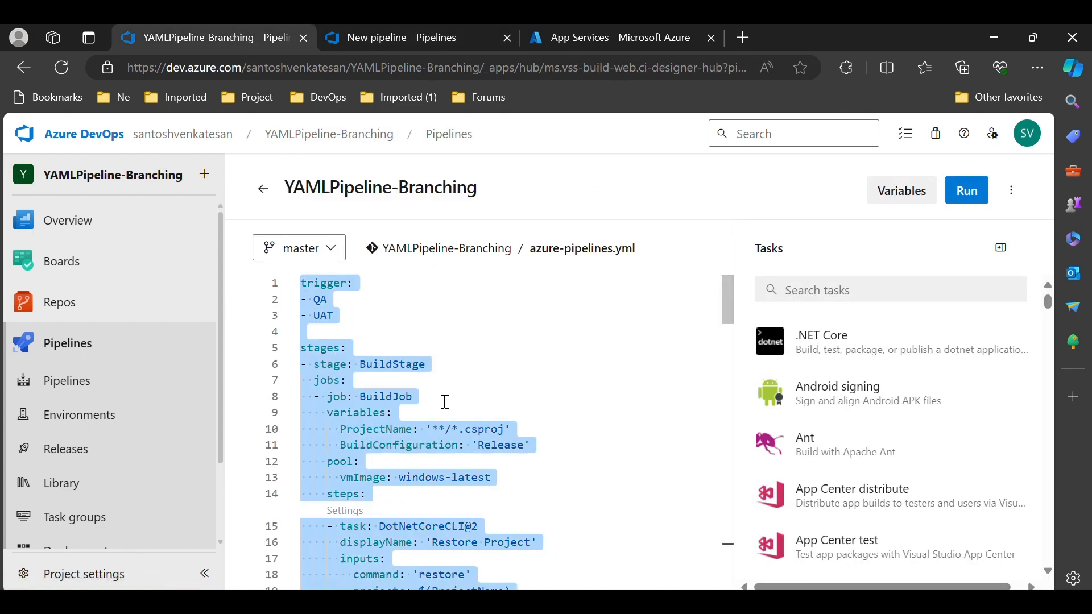
pyautogui.click(394, 31)
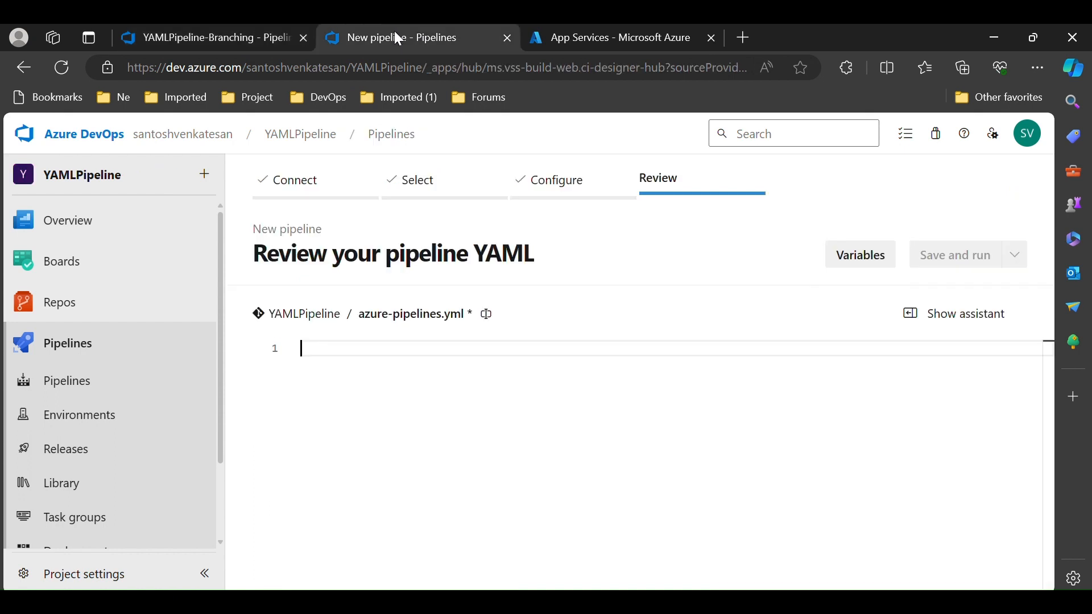
pyautogui.hotkey('ctrl', 'v')
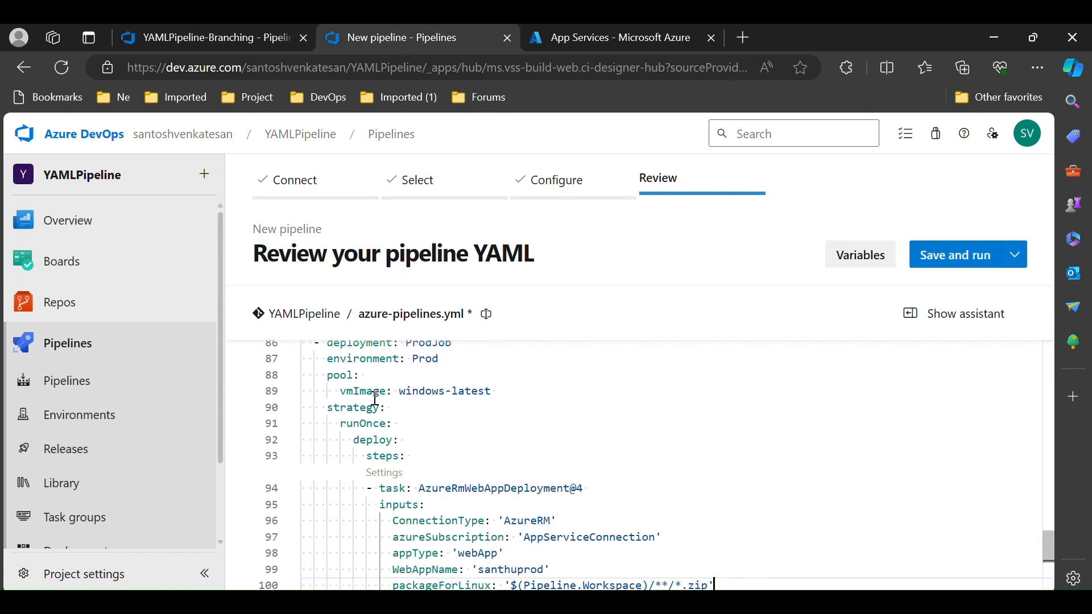
# Review the pasted YAML from the top, including the trigger branches list
pyautogui.click(556, 441)
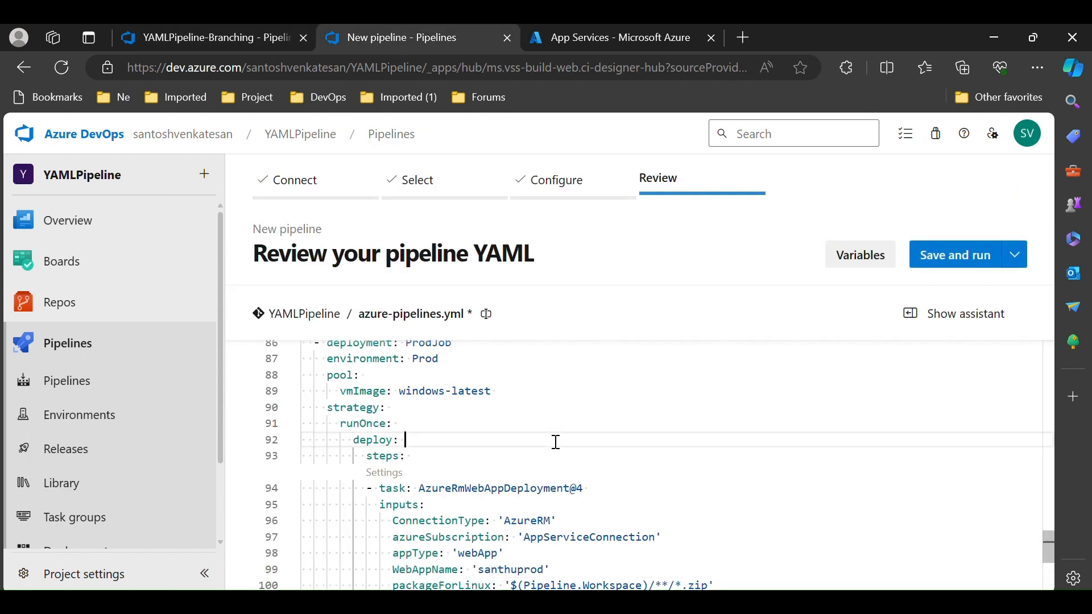
pyautogui.press('Up')
pyautogui.press('Up')
pyautogui.press('Up')
pyautogui.press('Up')
pyautogui.press('Up')
pyautogui.press('Up')
pyautogui.press('Up')
pyautogui.press('Up')
pyautogui.press('Up')
pyautogui.press('Up')
pyautogui.press('Up')
pyautogui.press('Up')
pyautogui.press('Up')
pyautogui.press('Up')
pyautogui.press('Up')
pyautogui.press('Up')
pyautogui.press('Up')
pyautogui.press('Up')
pyautogui.press('Up')
pyautogui.press('Up')
pyautogui.press('Up')
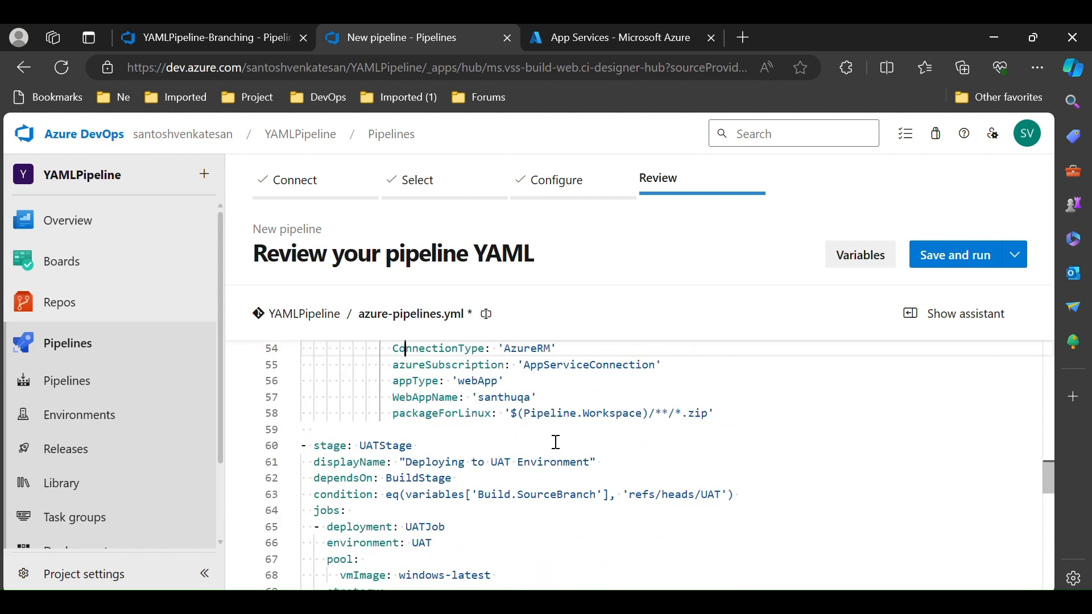
pyautogui.press('Up')
pyautogui.press('Up')
pyautogui.press('Up')
pyautogui.press('Up')
pyautogui.press('Up')
pyautogui.press('Up')
pyautogui.press('Up')
pyautogui.press('Up')
pyautogui.press('Up')
pyautogui.press('Up')
pyautogui.press('Up')
pyautogui.press('Up')
pyautogui.press('Up')
pyautogui.press('Up')
pyautogui.press('Up')
pyautogui.press('Up')
pyautogui.press('Up')
pyautogui.press('Up')
pyautogui.press('Up')
pyautogui.press('Up')
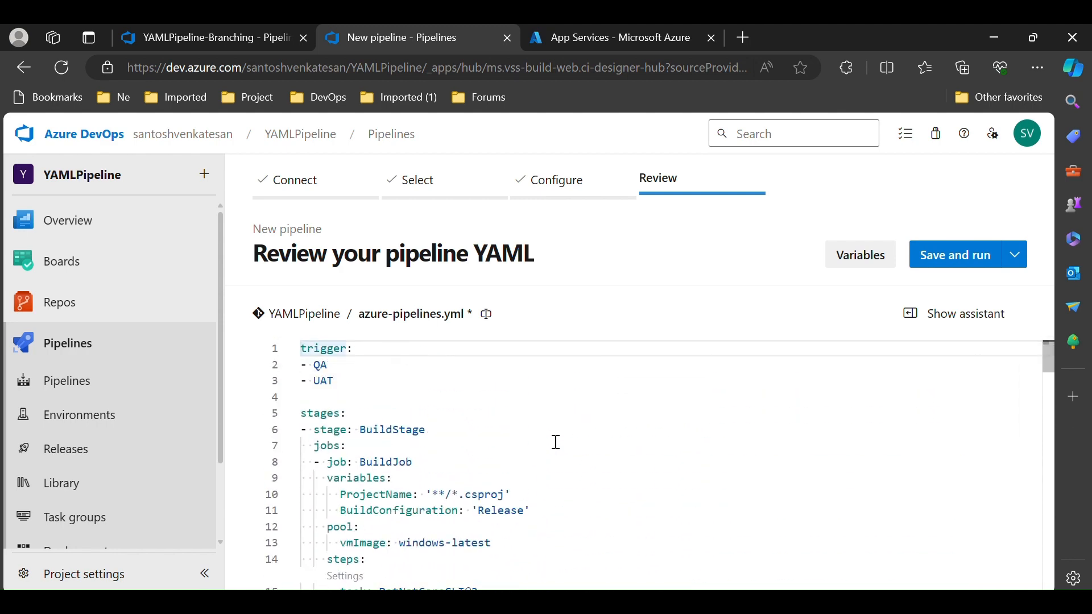
pyautogui.press('Down')
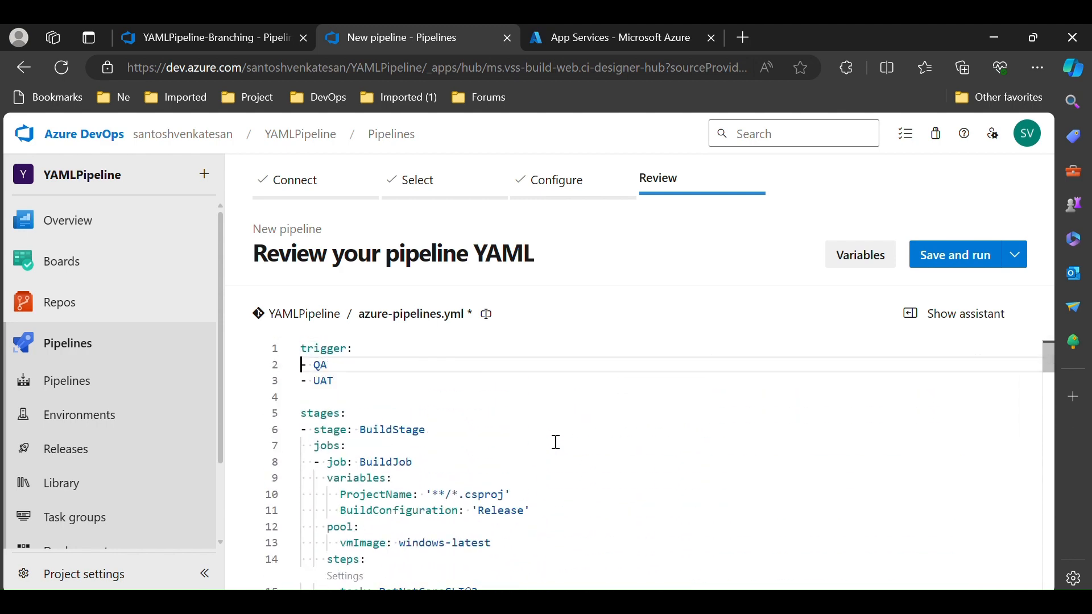
pyautogui.press('Down')
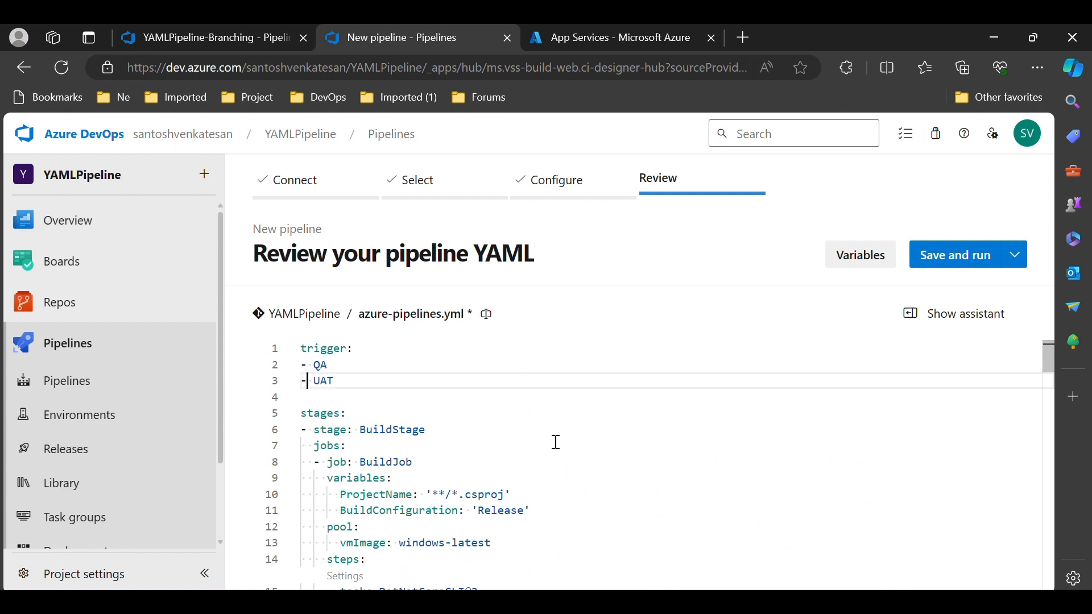
pyautogui.press('Right')
pyautogui.press('Down')
pyautogui.press('Down')
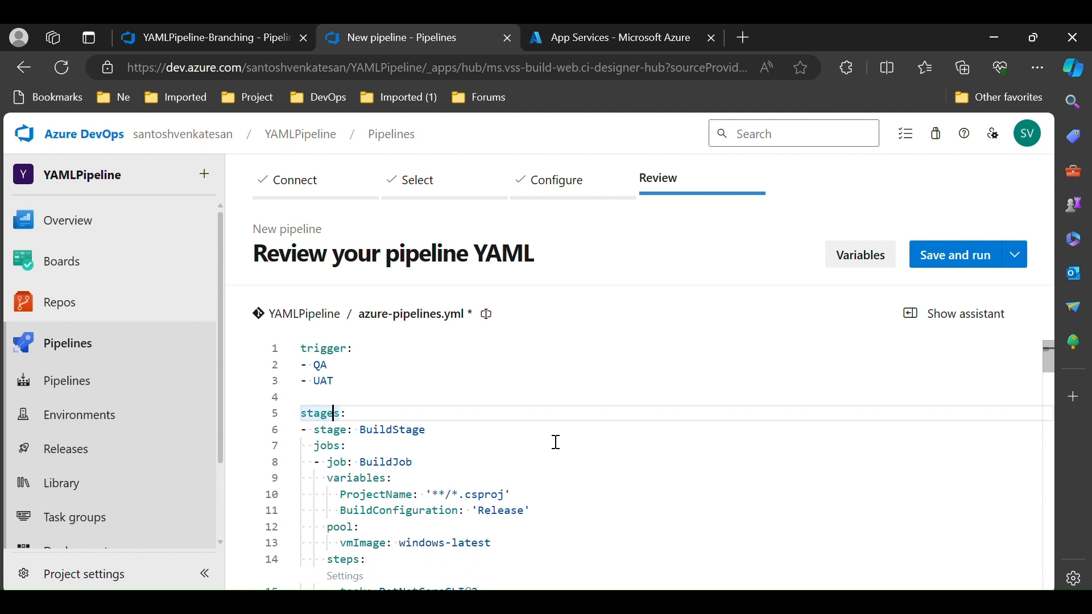
# Collapse each stage block to review the pipeline's stage structure, then expand BuildStage again
pyautogui.click(290, 430)
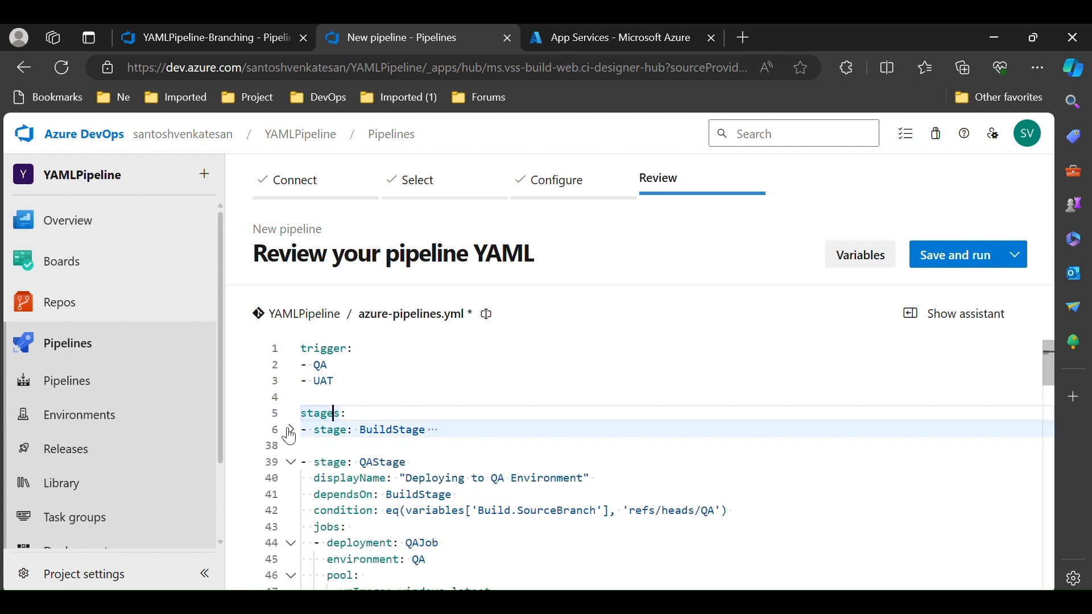
pyautogui.click(291, 463)
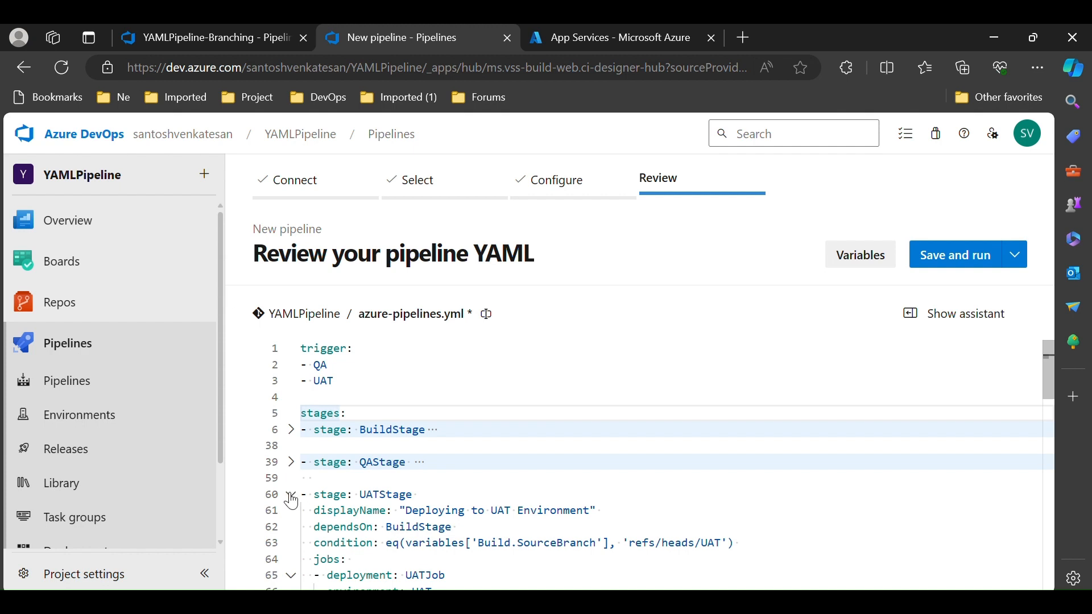
pyautogui.click(290, 495)
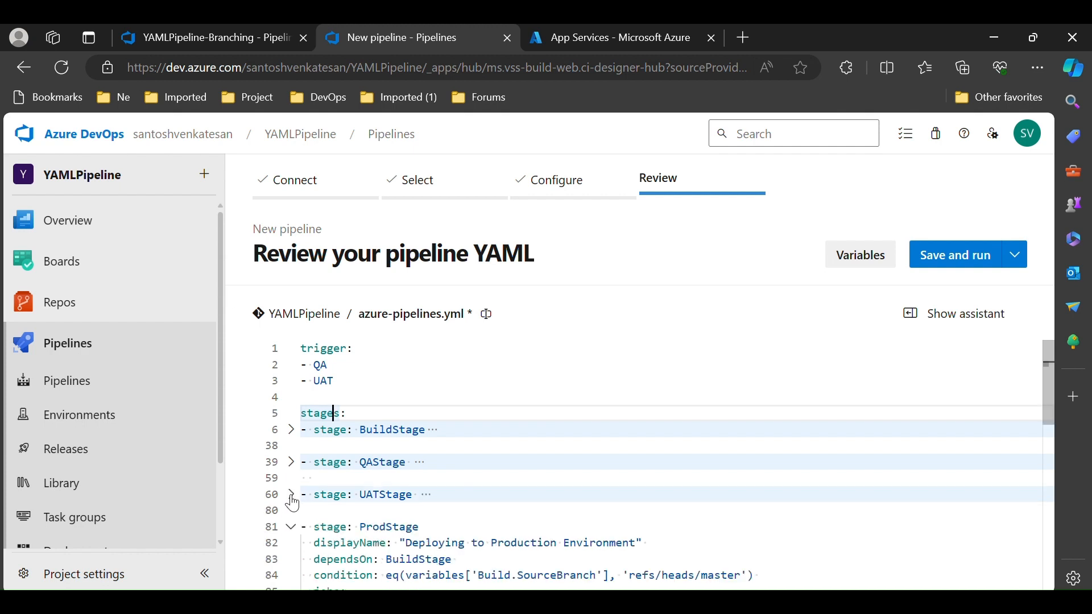
pyautogui.click(290, 528)
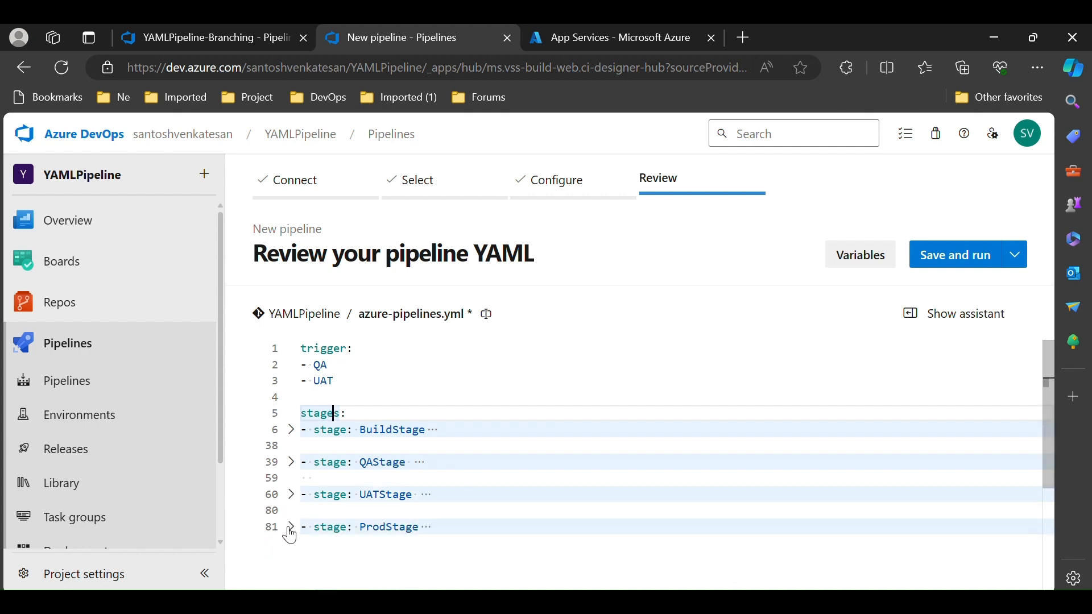
pyautogui.click(291, 431)
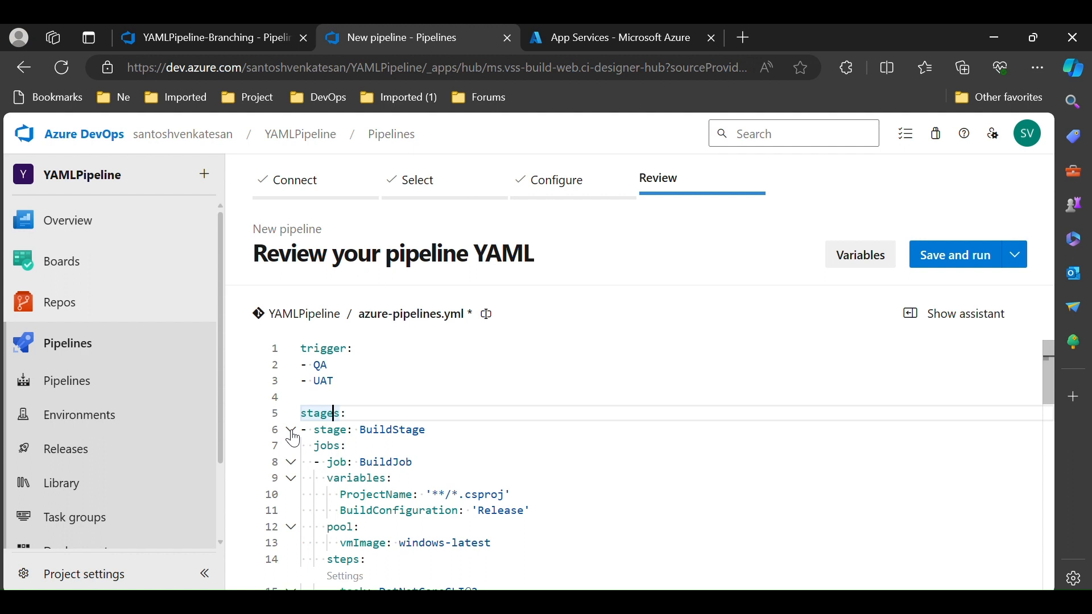
# Review the BuildStage tasks, highlighting the restore, build and publish commands
pyautogui.scroll(-3, 512, 455)
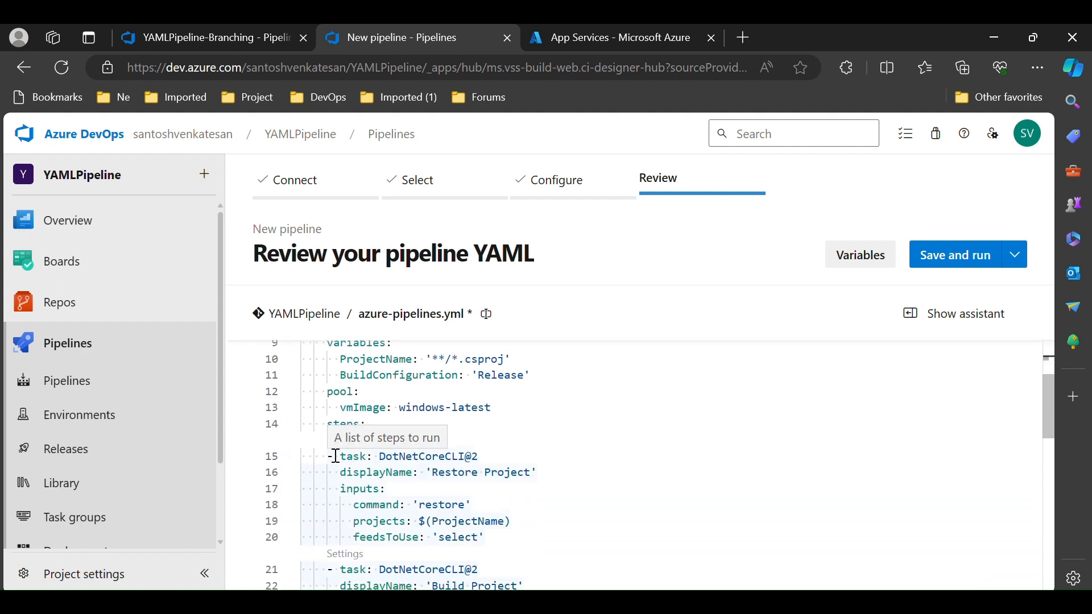
pyautogui.scroll(3, 398, 450)
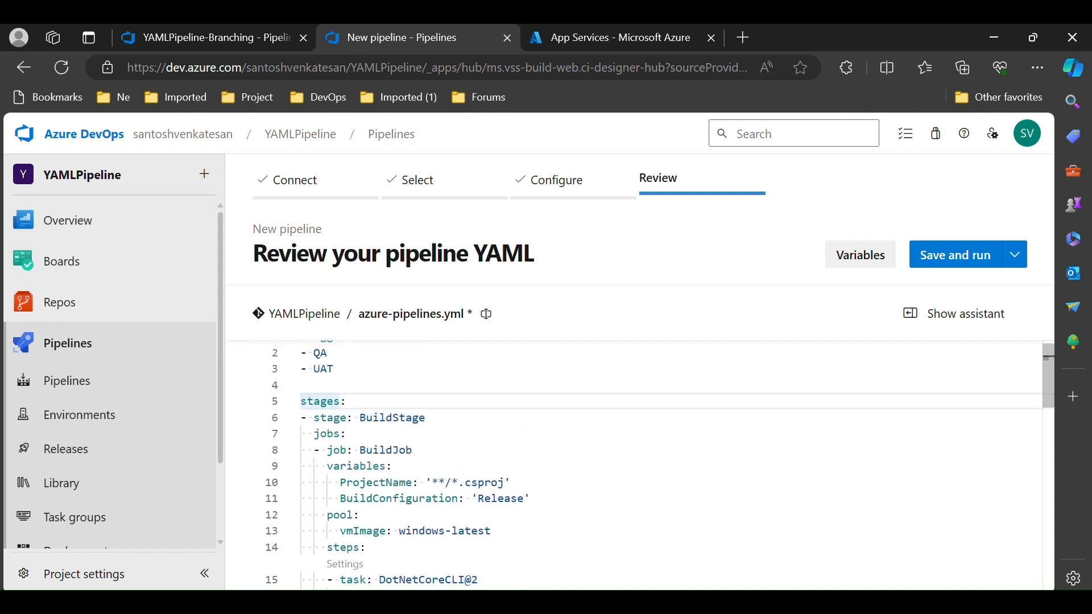
pyautogui.scroll(-4, 398, 449)
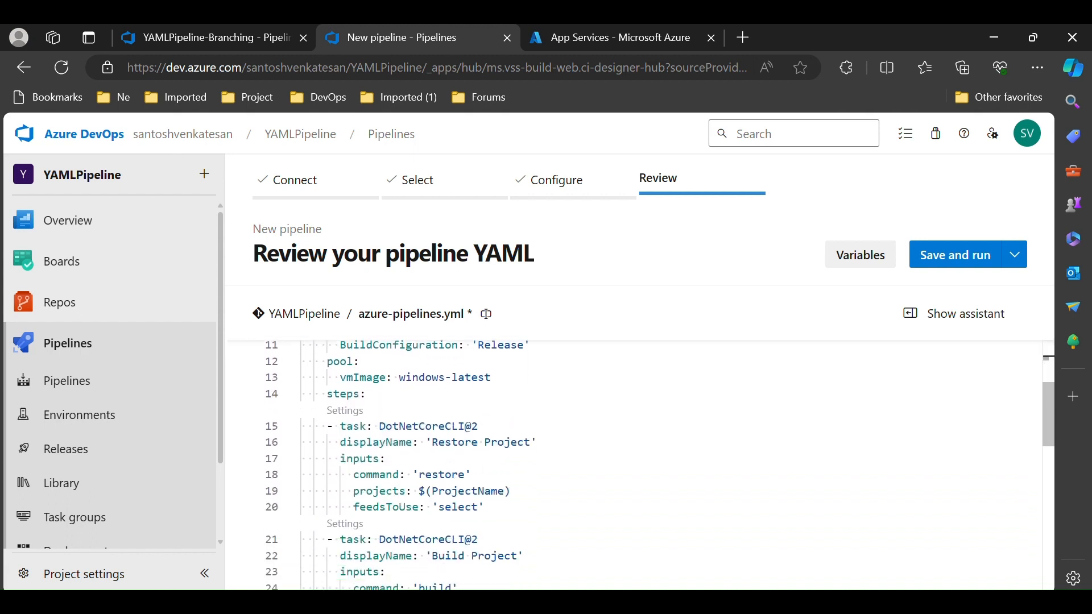
pyautogui.scroll(-1, 660, 465)
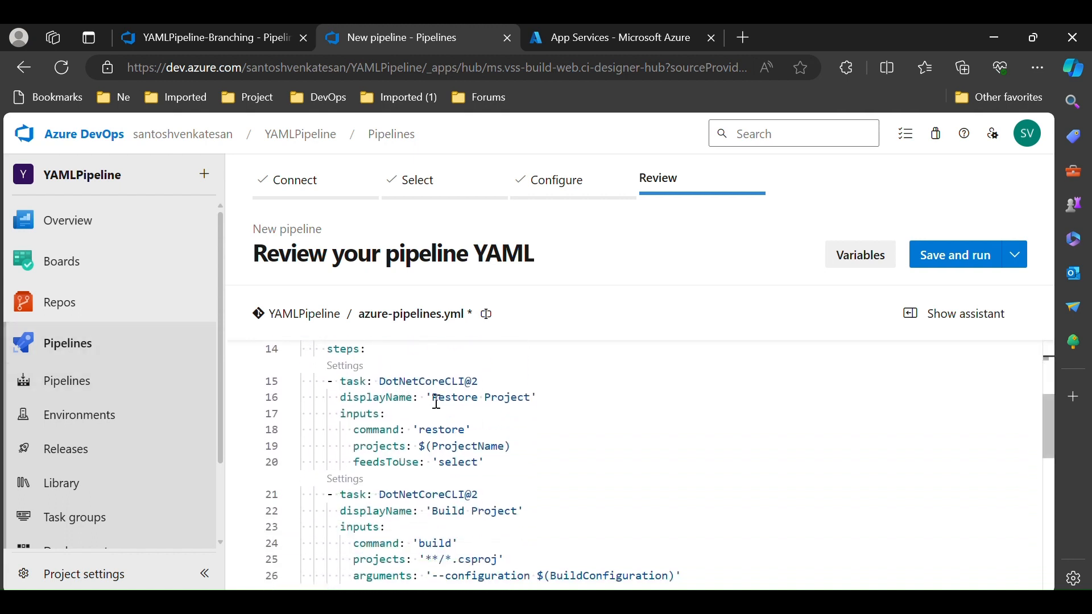
pyautogui.doubleClick(444, 432)
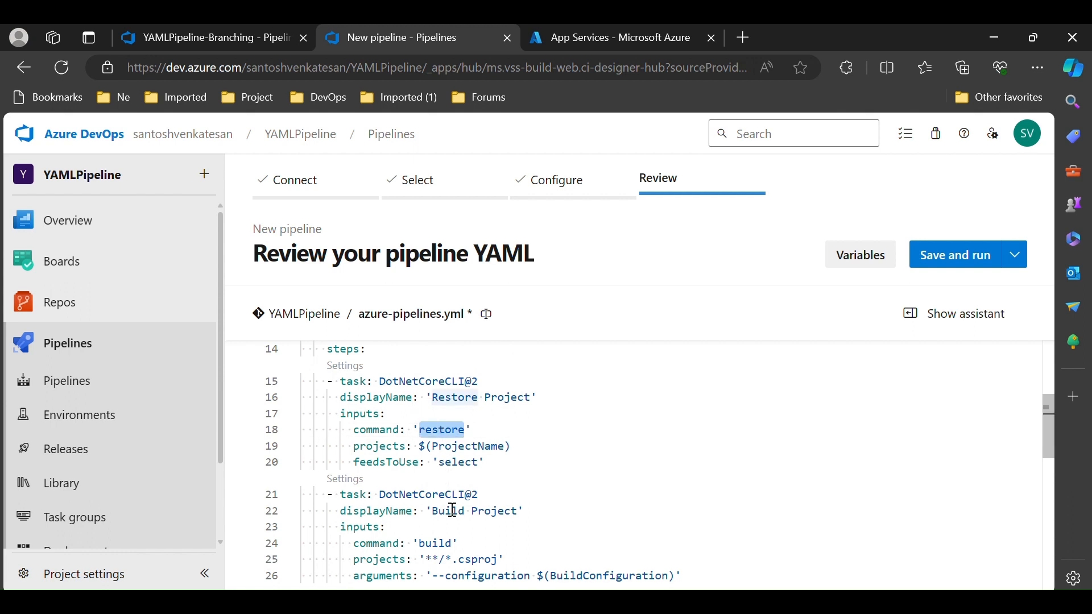
pyautogui.doubleClick(438, 545)
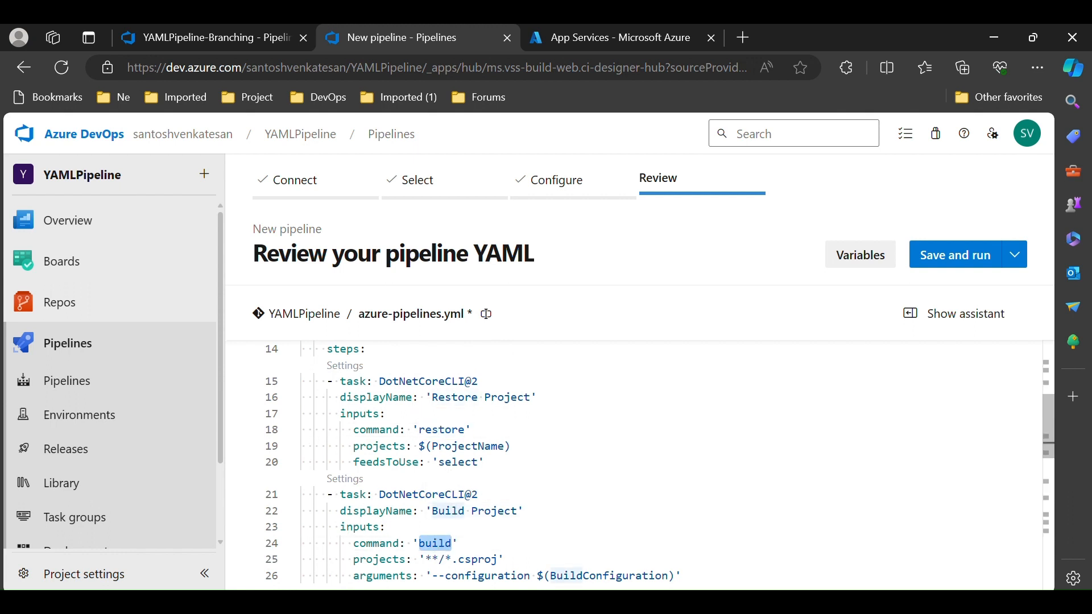
pyautogui.scroll(-3, 398, 512)
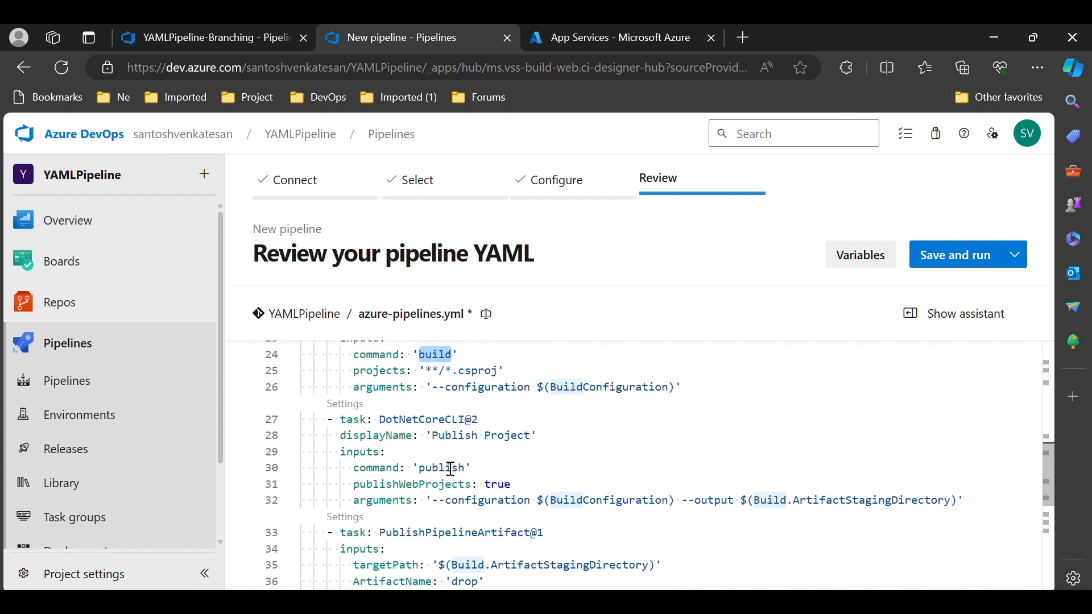
pyautogui.doubleClick(444, 467)
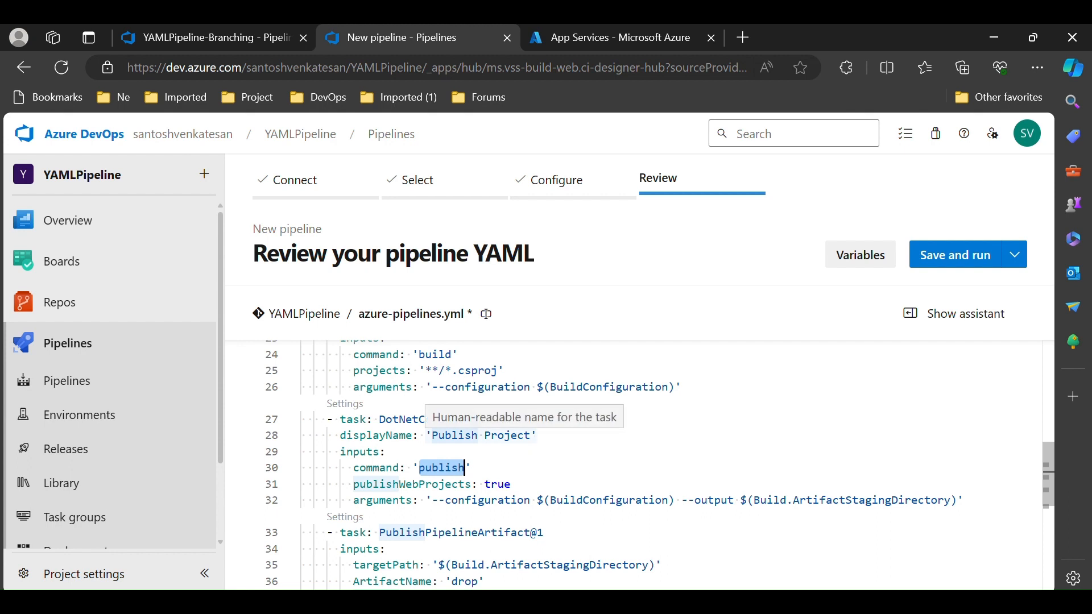
pyautogui.scroll(6, 455, 435)
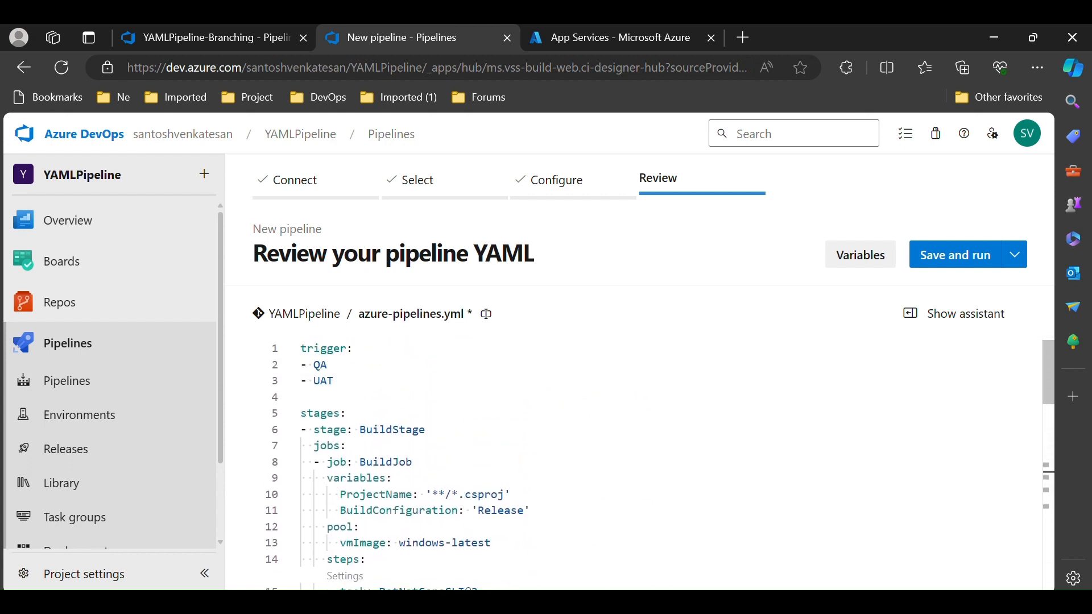
# Expand QAStage and examine its dependsOn setting and its condition on the QA source branch
pyautogui.click(413, 462)
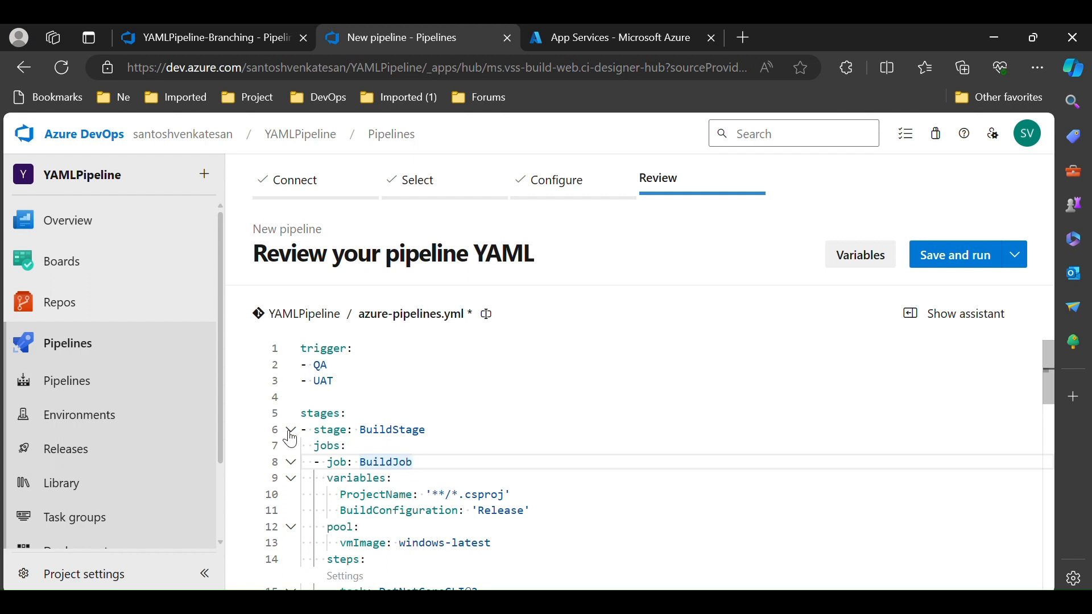
pyautogui.scroll(-5, 290, 438)
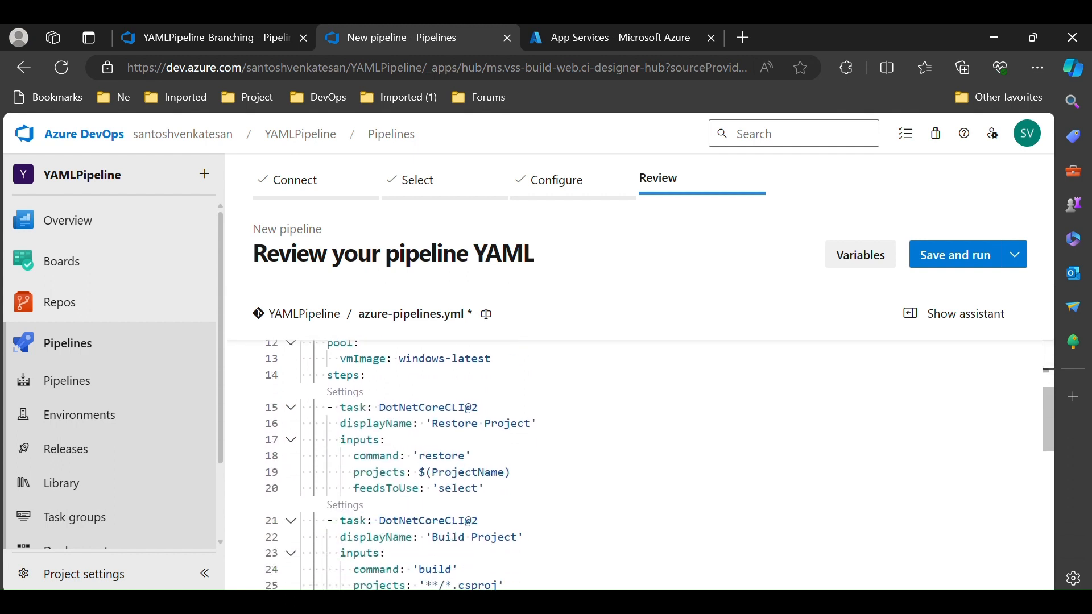
pyautogui.scroll(-5, 643, 466)
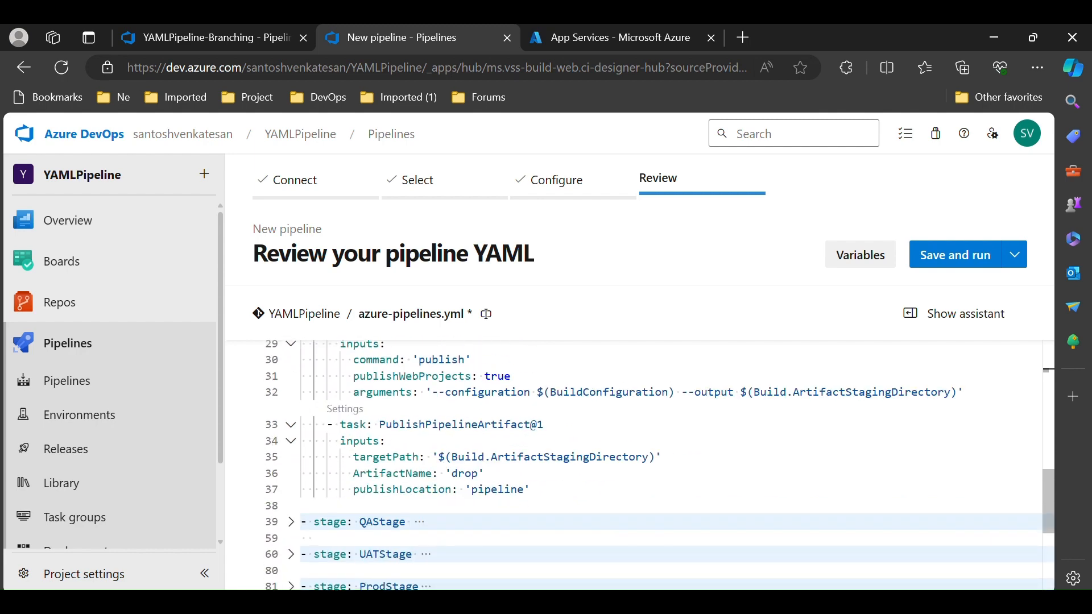
pyautogui.click(291, 521)
pyautogui.scroll(-3, 512, 467)
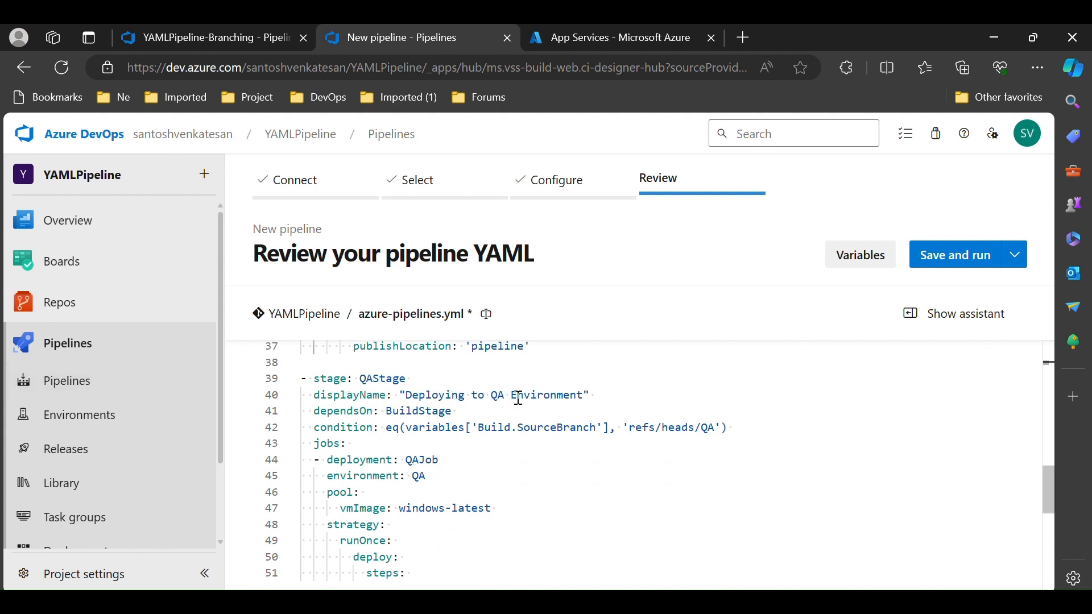
pyautogui.click(316, 428)
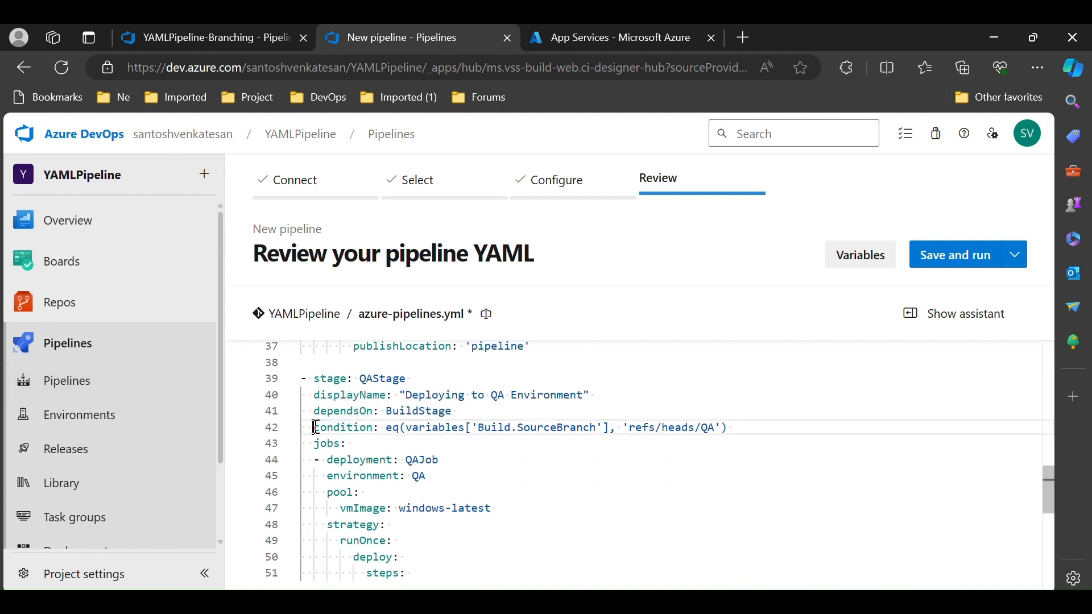
pyautogui.moveTo(316, 427); pyautogui.dragTo(359, 427)
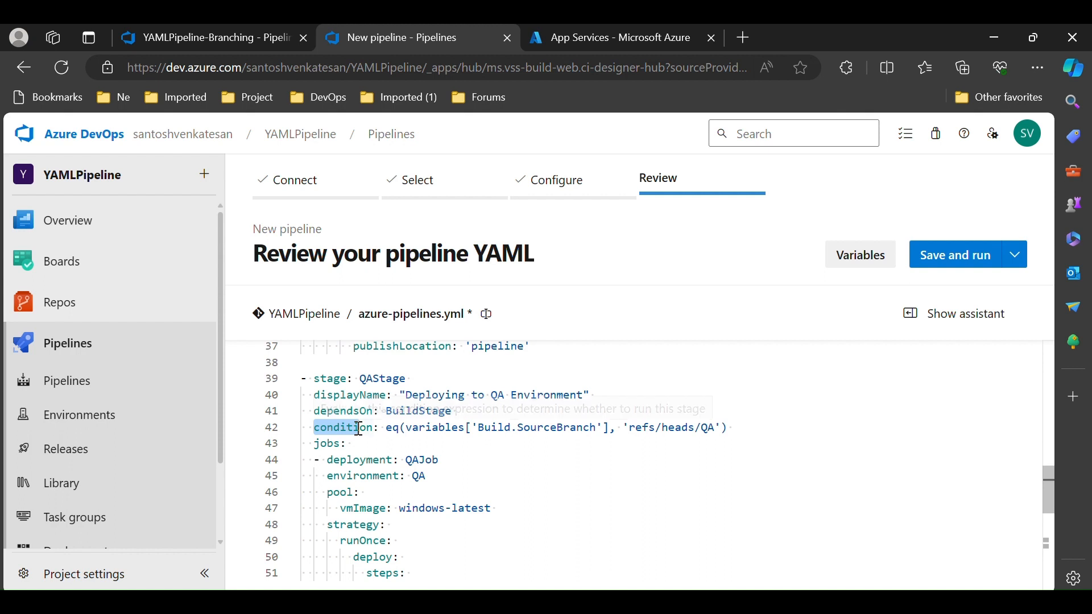
pyautogui.moveTo(400, 433)
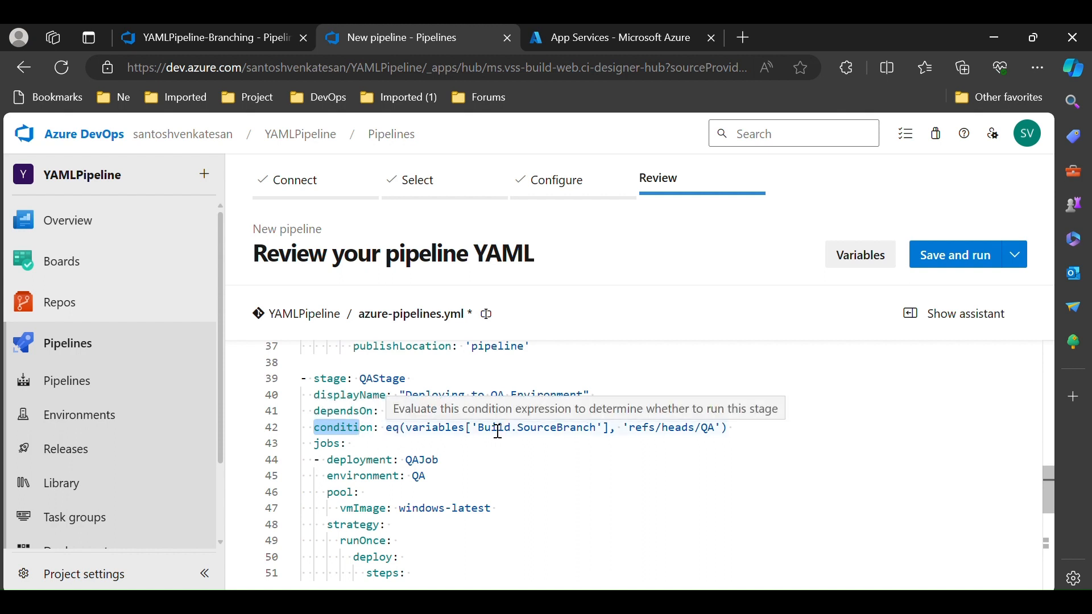
pyautogui.moveTo(483, 428); pyautogui.dragTo(602, 428)
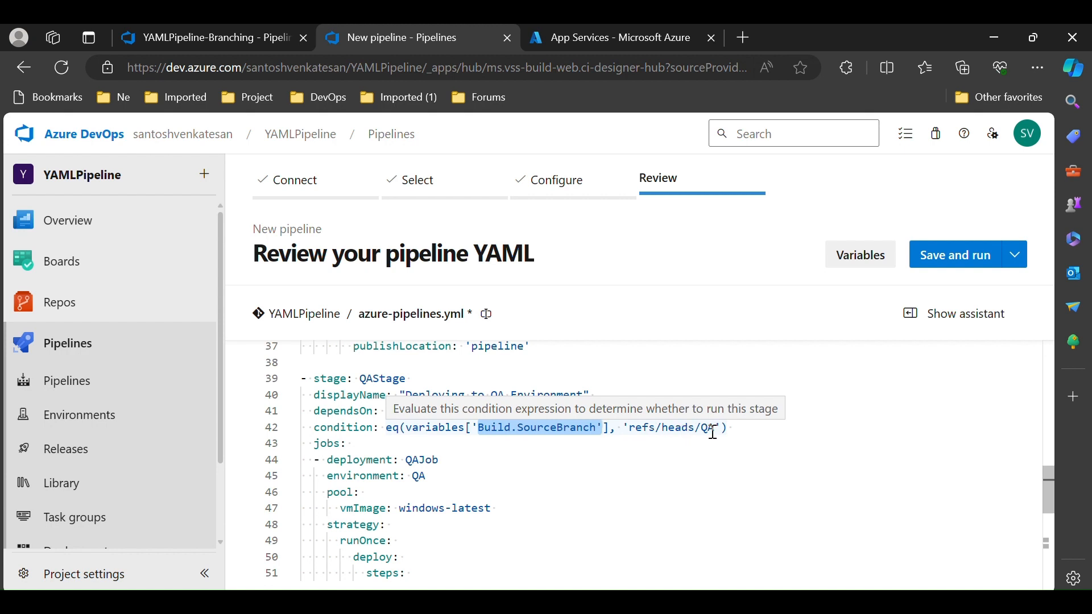
pyautogui.moveTo(716, 430); pyautogui.dragTo(707, 430)
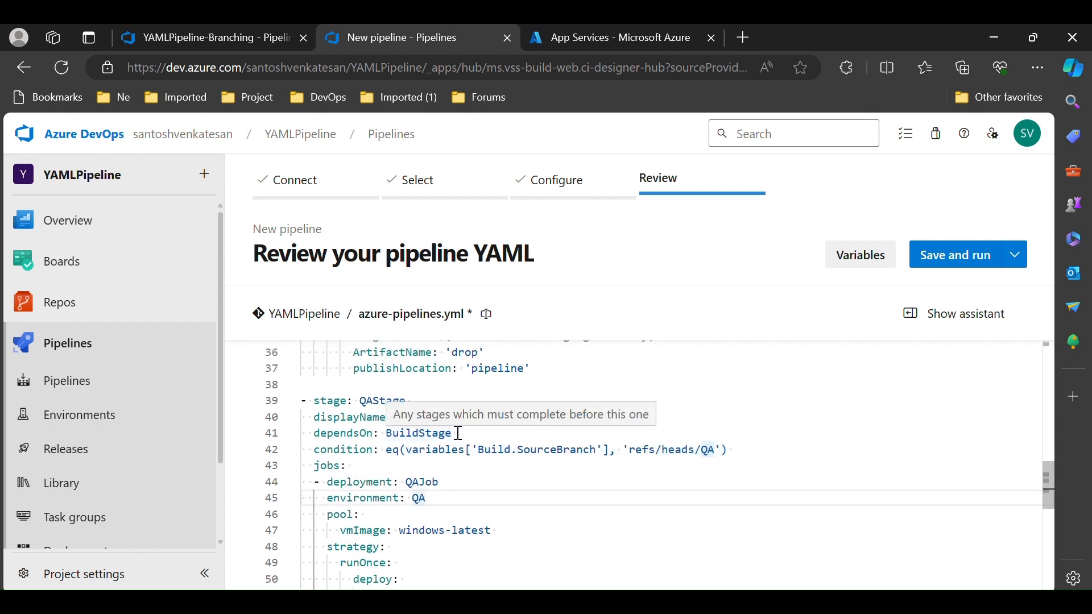
pyautogui.click(742, 453)
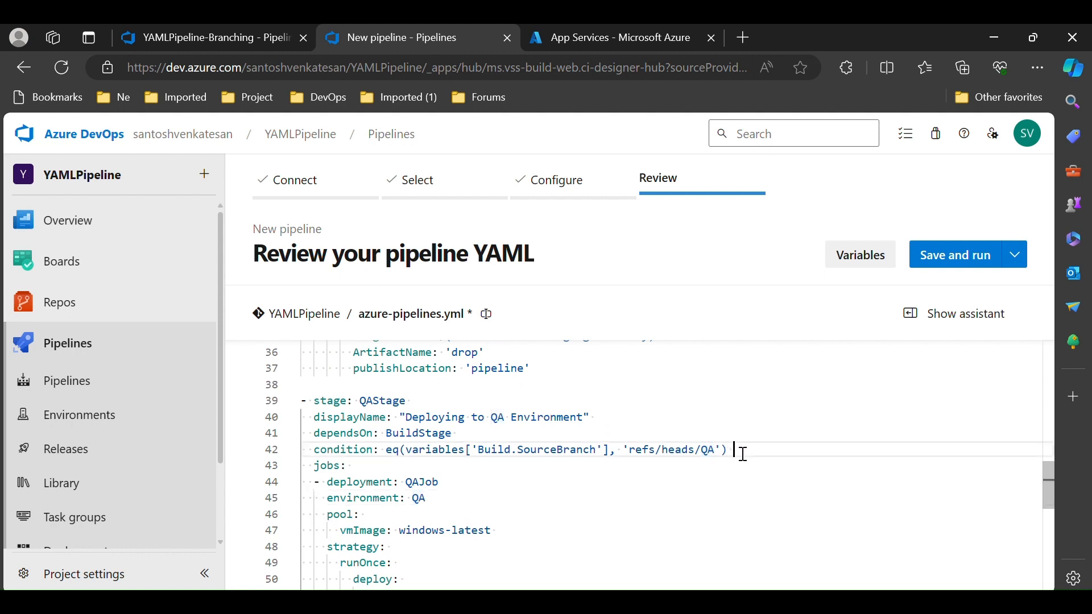
pyautogui.moveTo(743, 453); pyautogui.dragTo(311, 436)
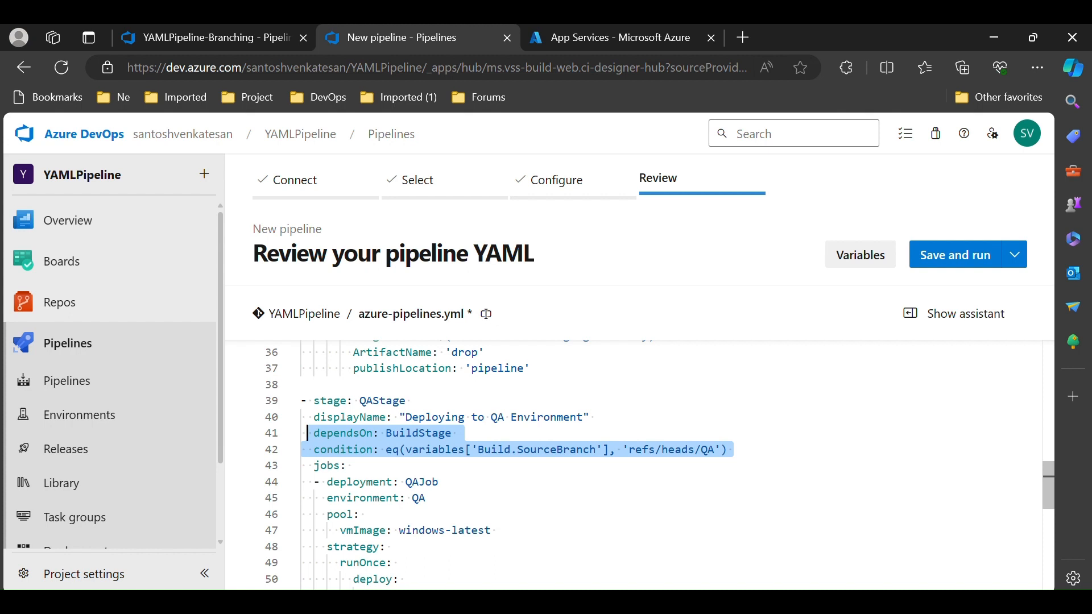
# Compare the BuildStage name with UATStage's dependsOn value and its UAT branch condition
pyautogui.scroll(5, 308, 434)
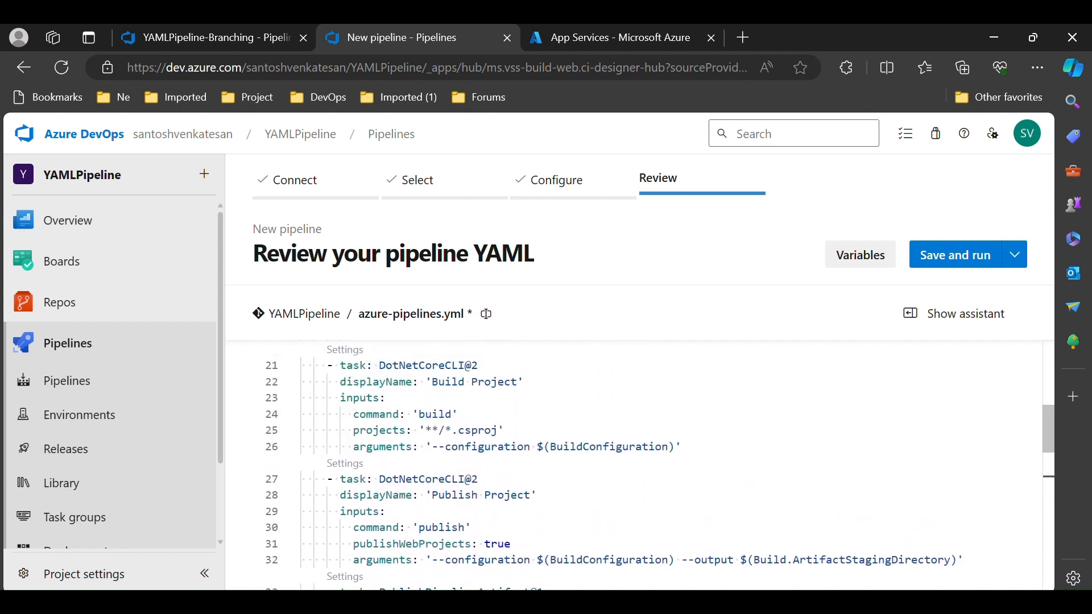
pyautogui.scroll(6, 631, 466)
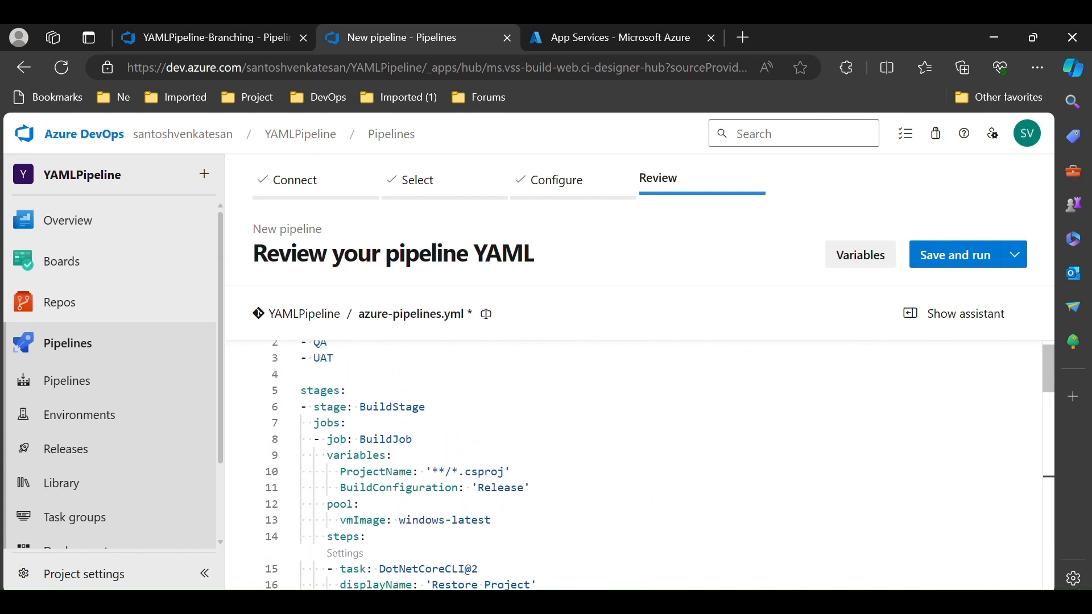
pyautogui.tripleClick(392, 409)
pyautogui.scroll(-9, 631, 465)
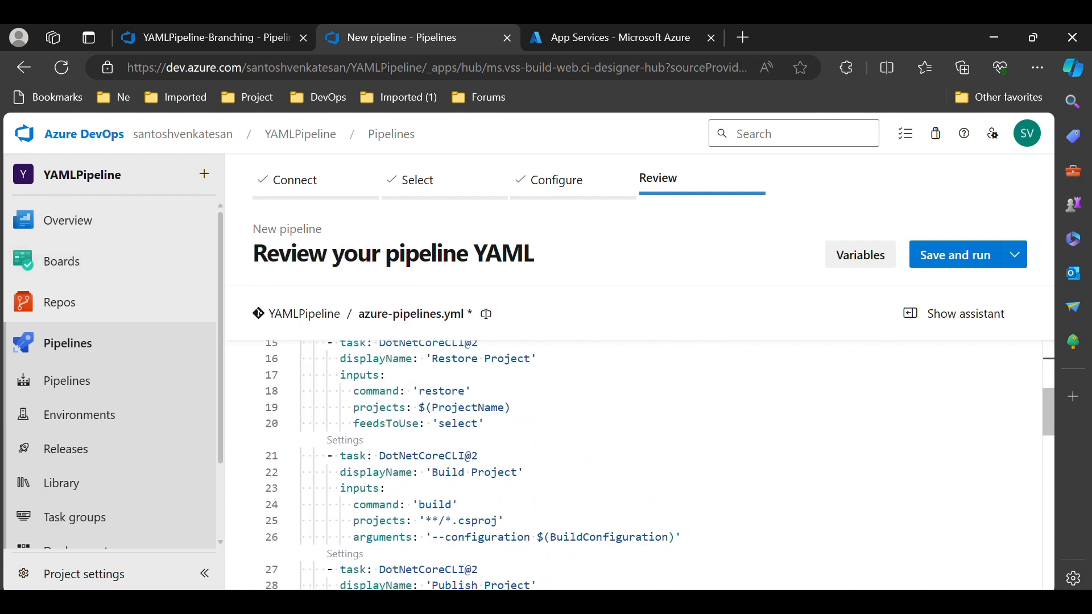
pyautogui.scroll(-6, 631, 466)
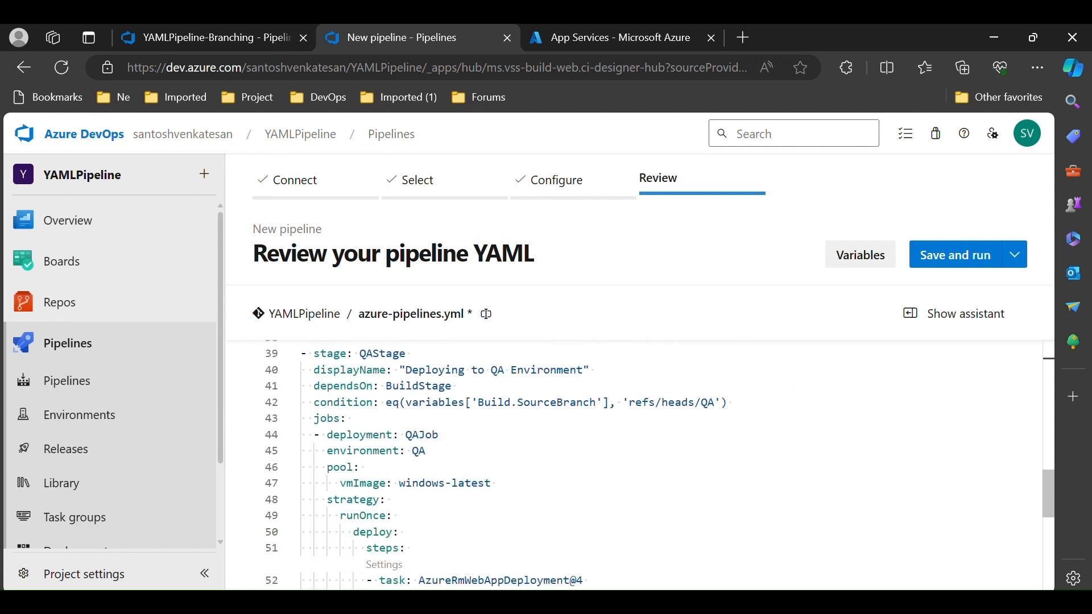
pyautogui.click(291, 550)
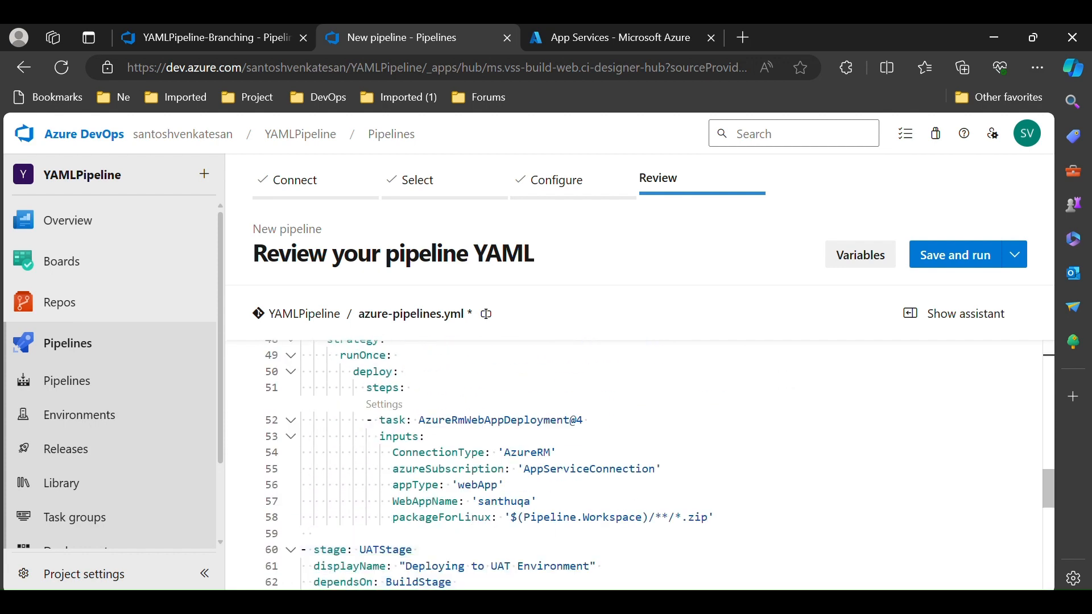
pyautogui.scroll(-3, 631, 465)
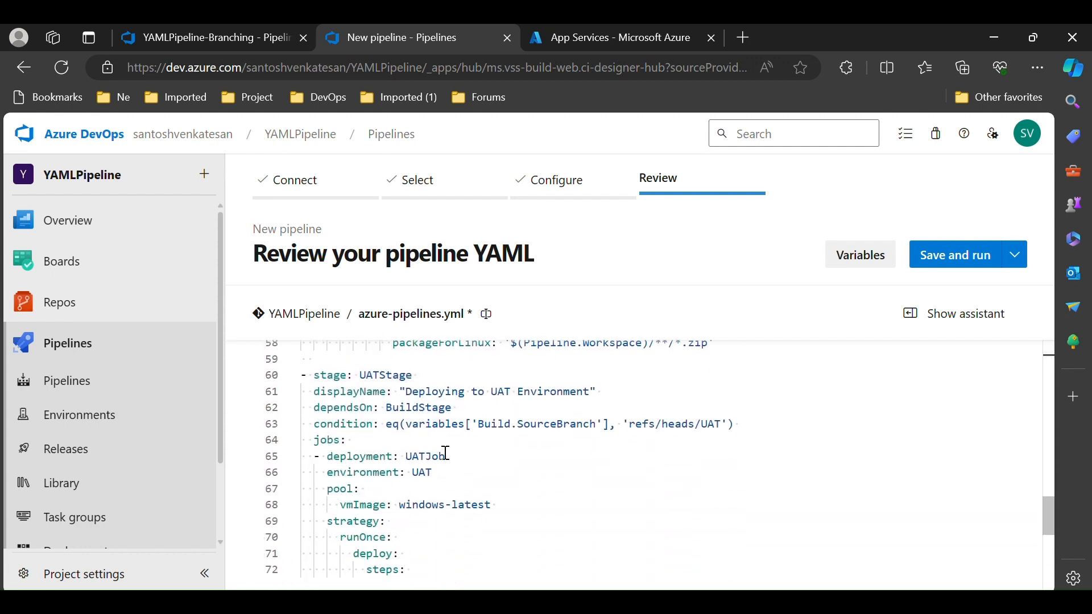
pyautogui.doubleClick(404, 408)
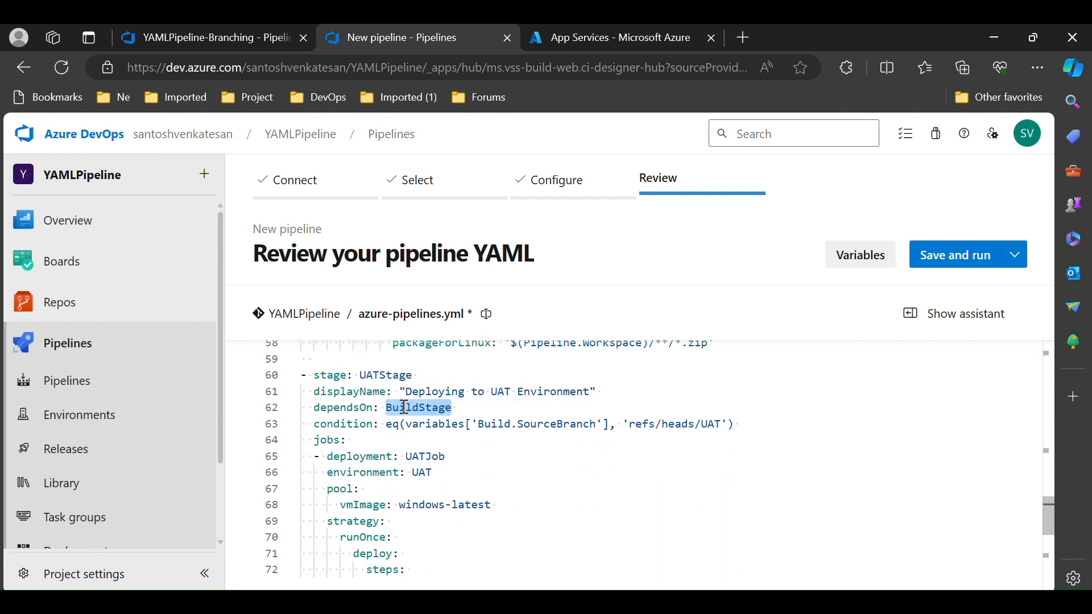
pyautogui.doubleClick(710, 425)
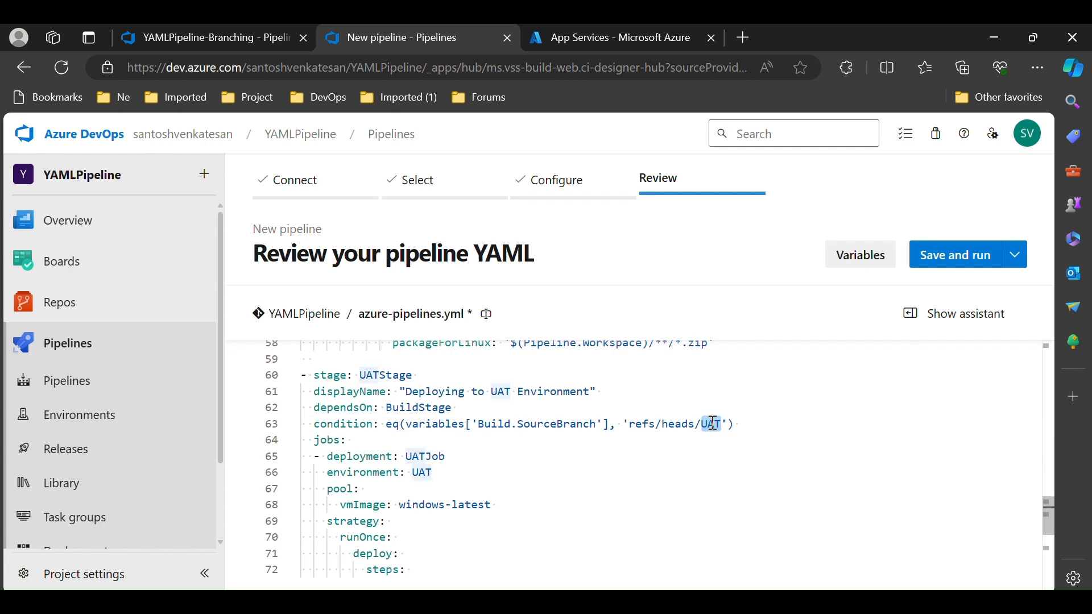
# Expand ProdStage and review its web app deployment task
pyautogui.scroll(-5, 712, 423)
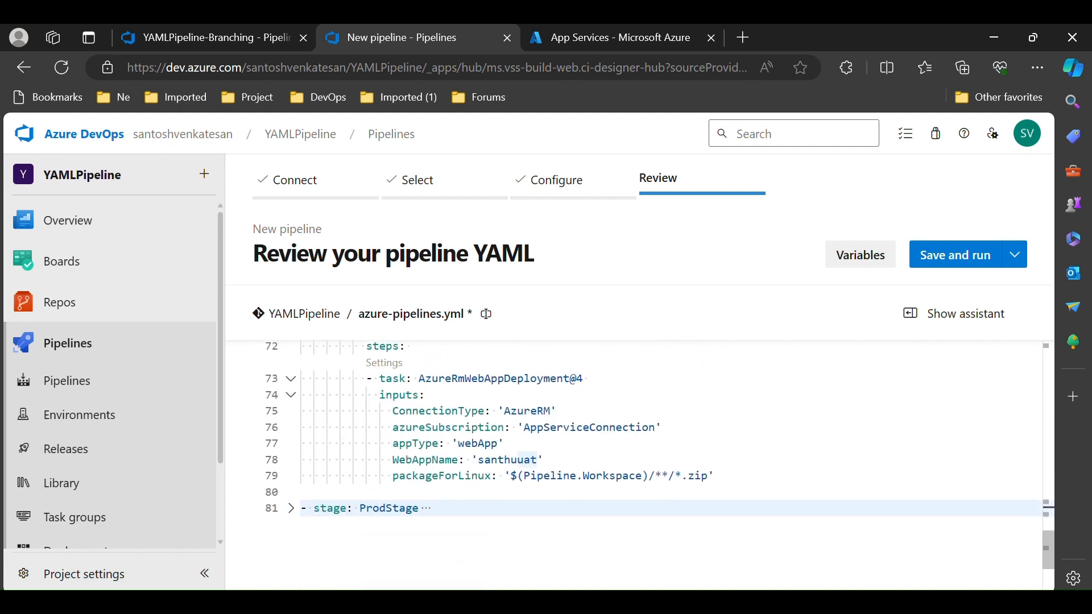
pyautogui.click(290, 508)
pyautogui.scroll(-6, 398, 477)
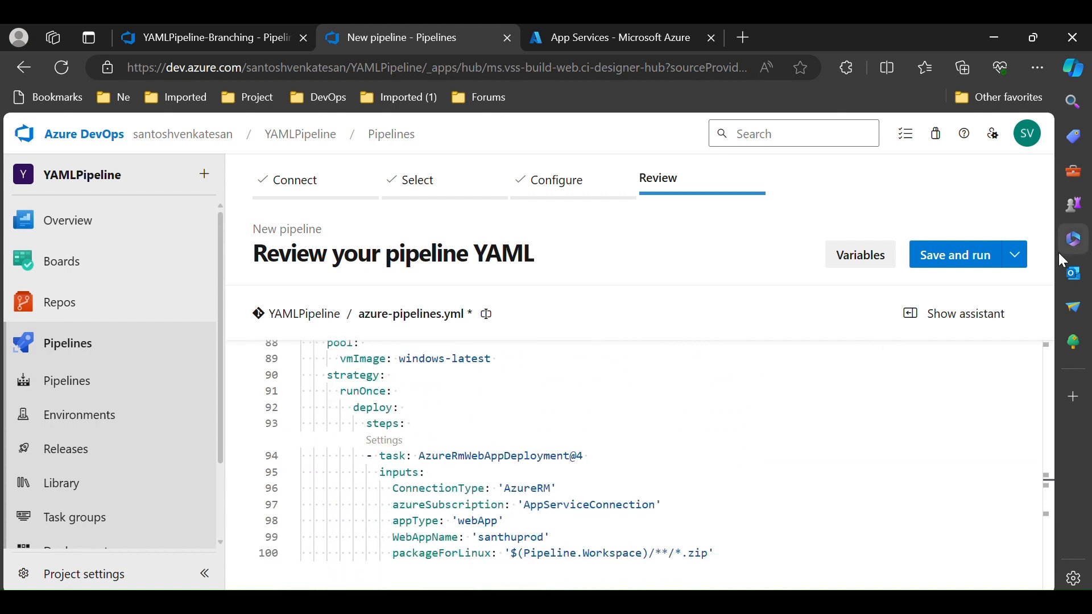
# Save the pipeline without running it, committing directly to the master branch with the default commit message
pyautogui.click(1018, 261)
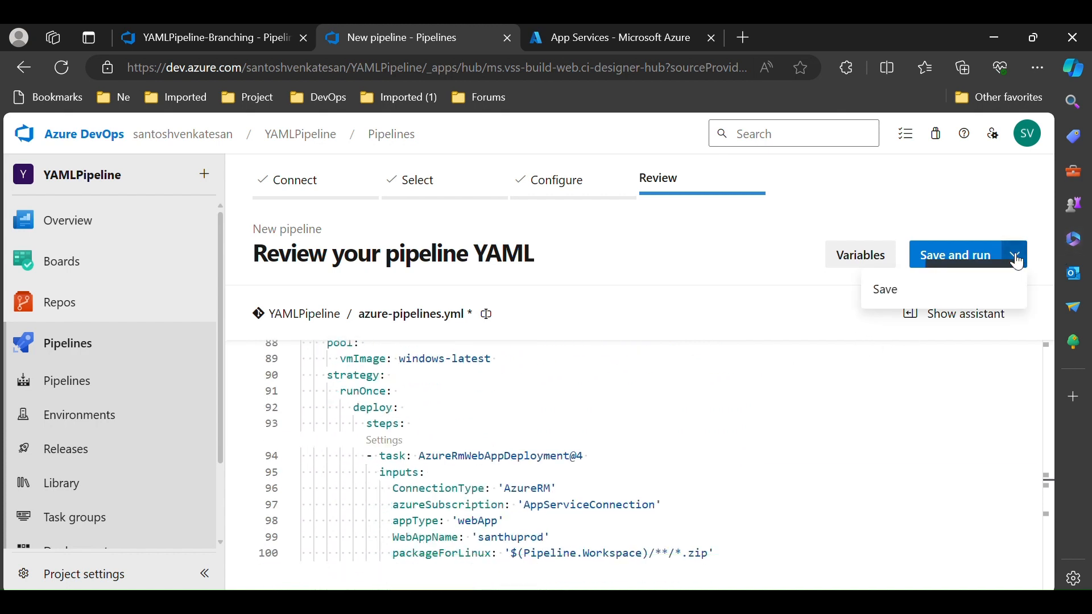
pyautogui.click(910, 289)
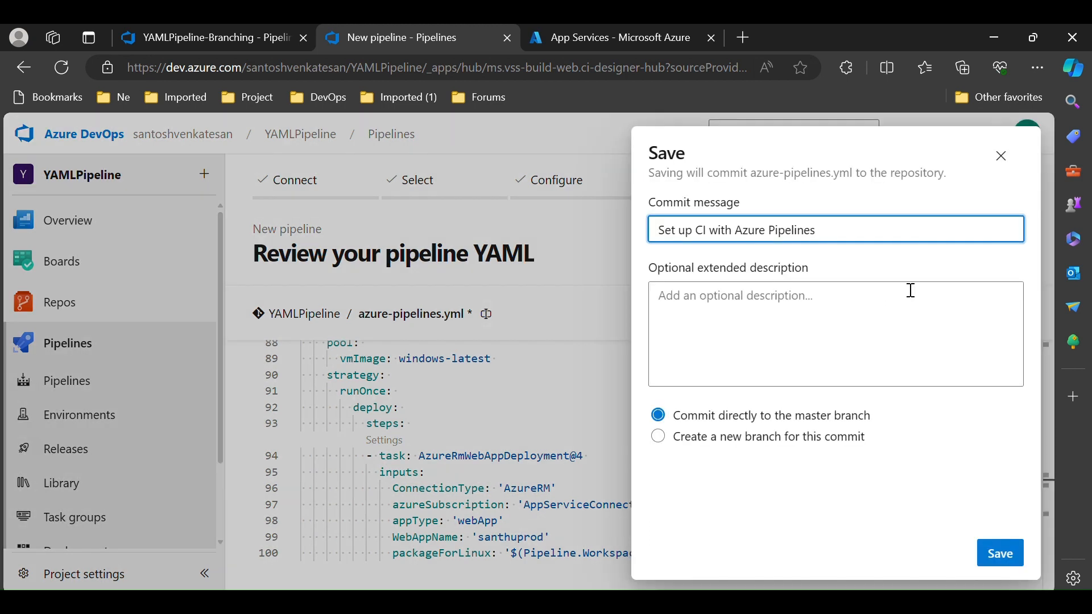
pyautogui.click(819, 443)
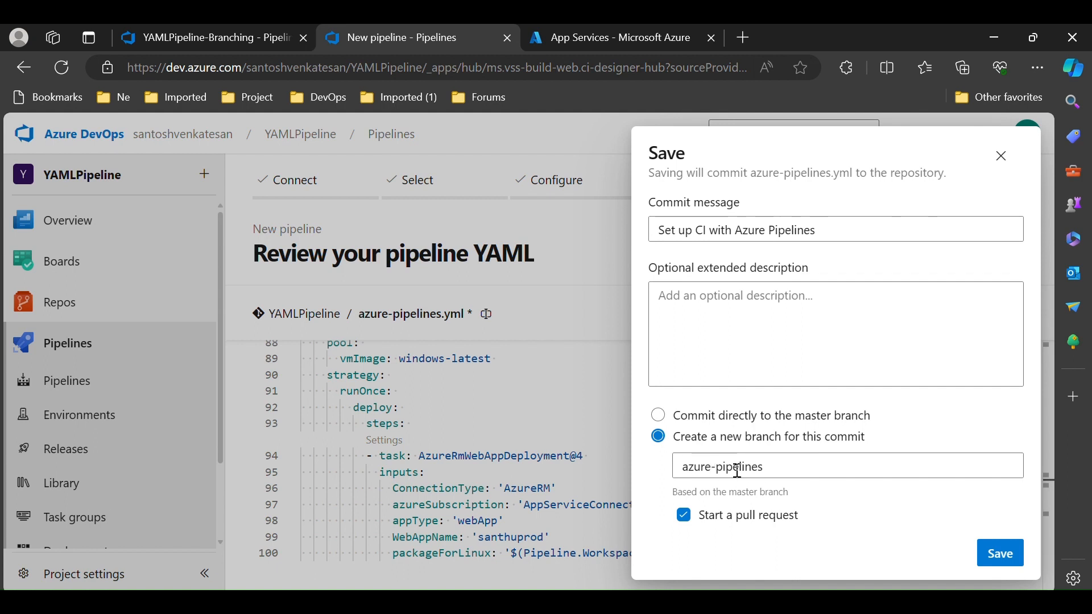
pyautogui.click(660, 421)
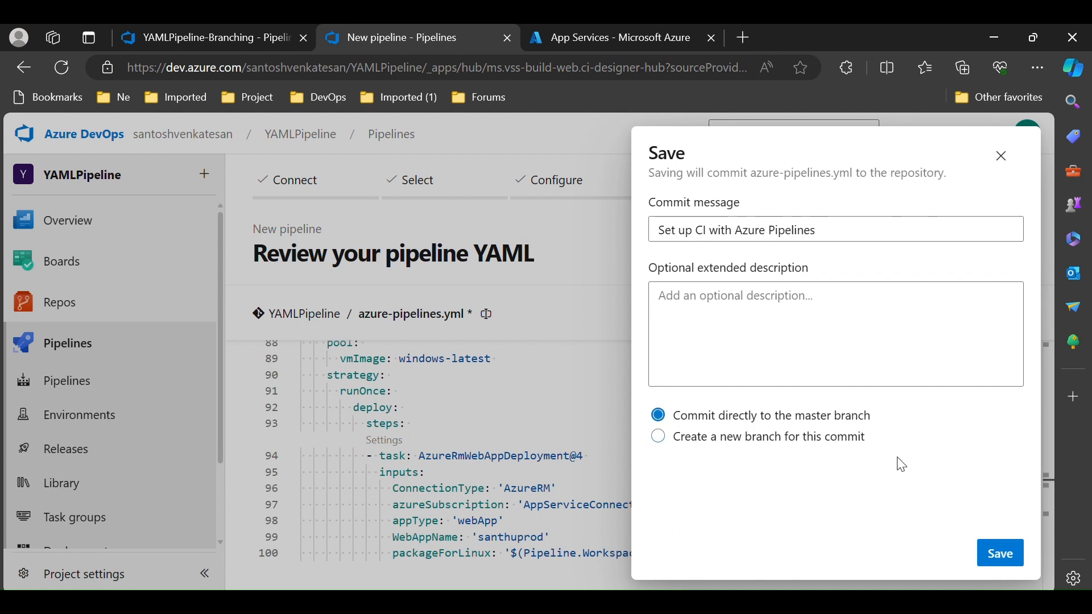
pyautogui.click(1002, 554)
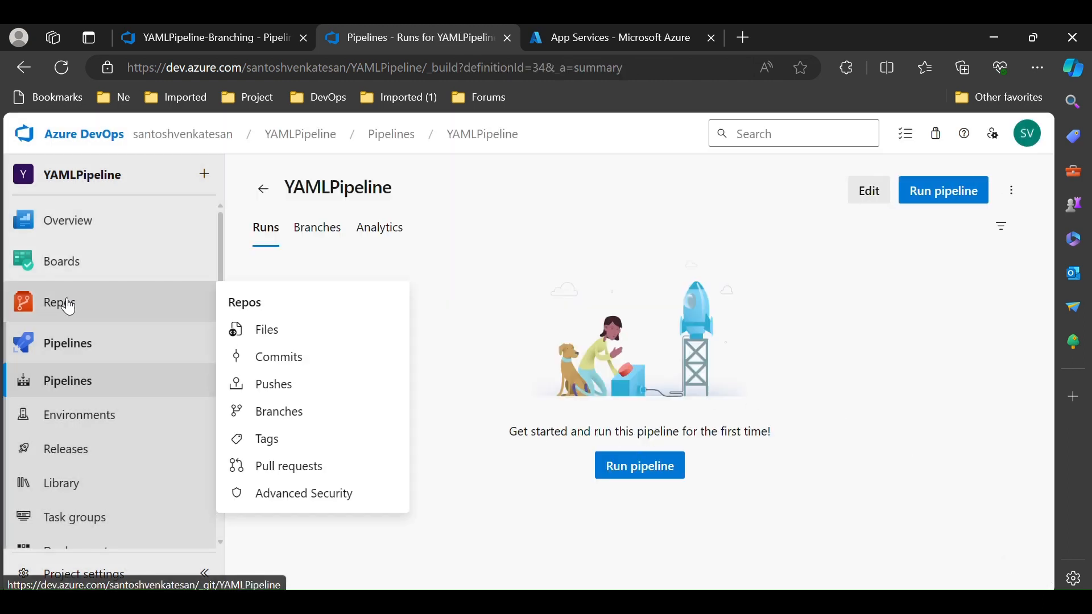
# Browse the repository files, switching between the QA, UAT and master branches to see which contains the pipeline YAML
pyautogui.click(49, 315)
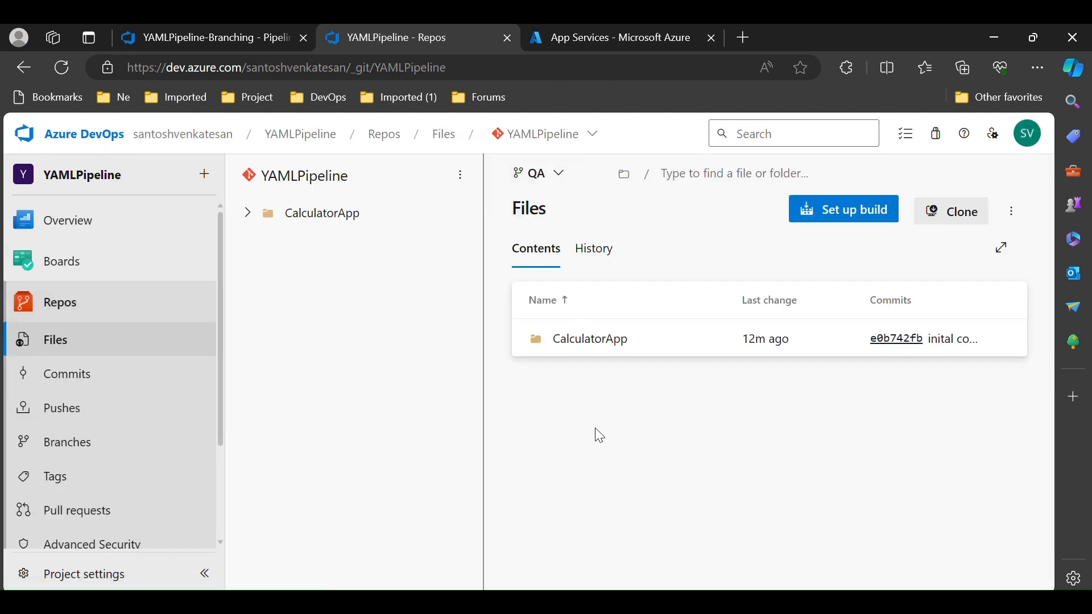
pyautogui.click(559, 174)
pyautogui.click(569, 365)
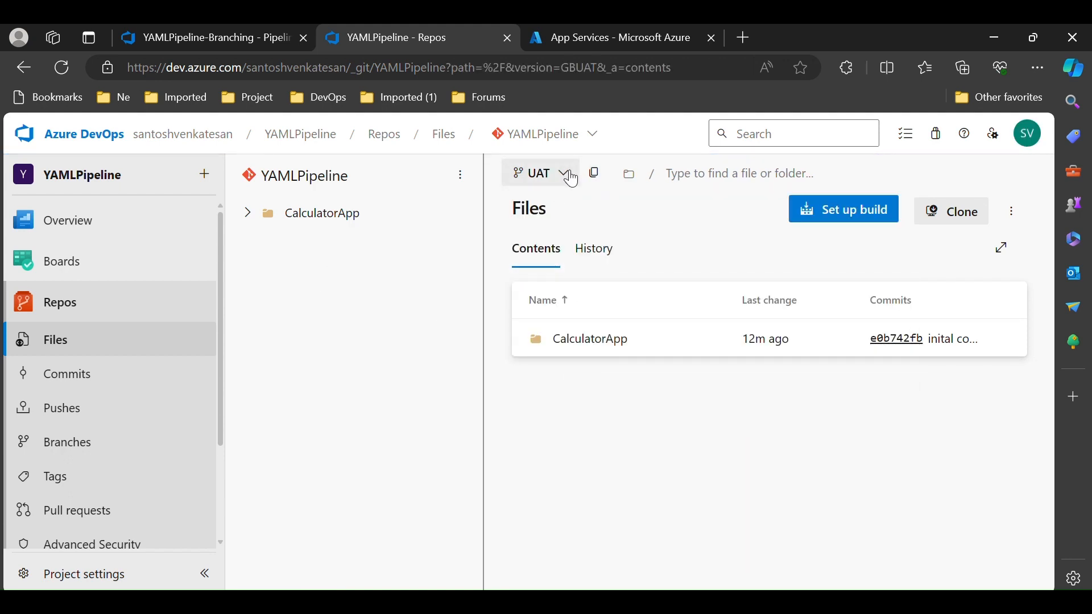
pyautogui.click(565, 174)
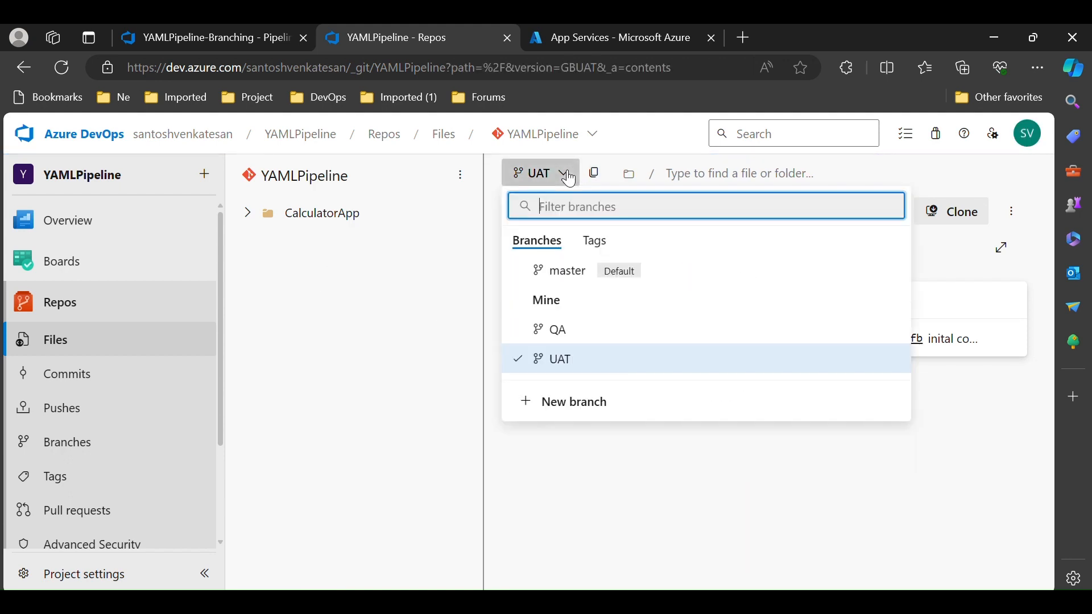
pyautogui.click(563, 275)
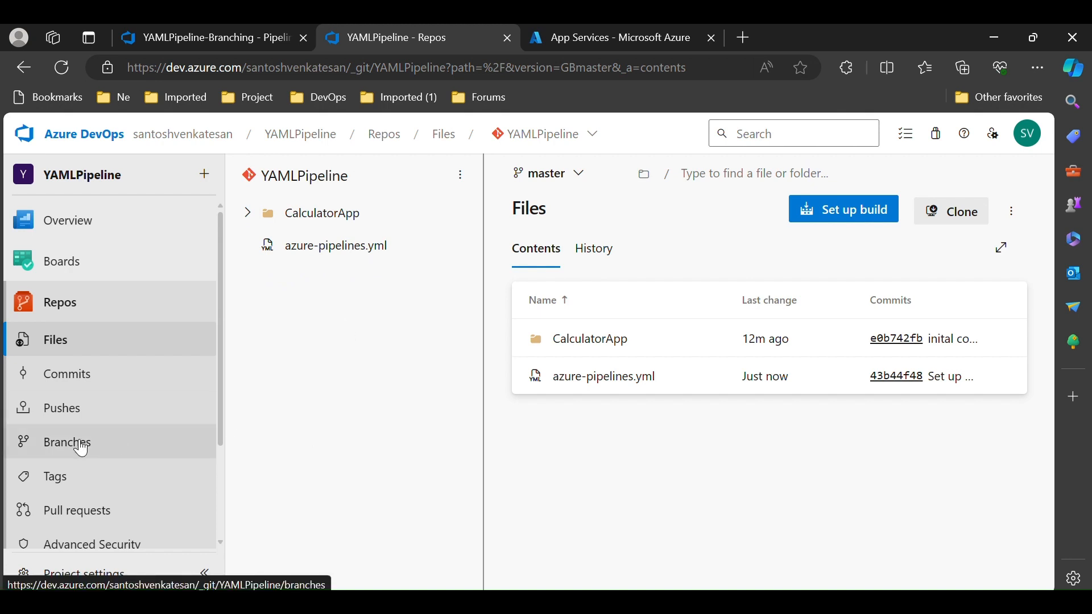
# Create a new pull request merging the master branch into the QA branch
pyautogui.click(74, 526)
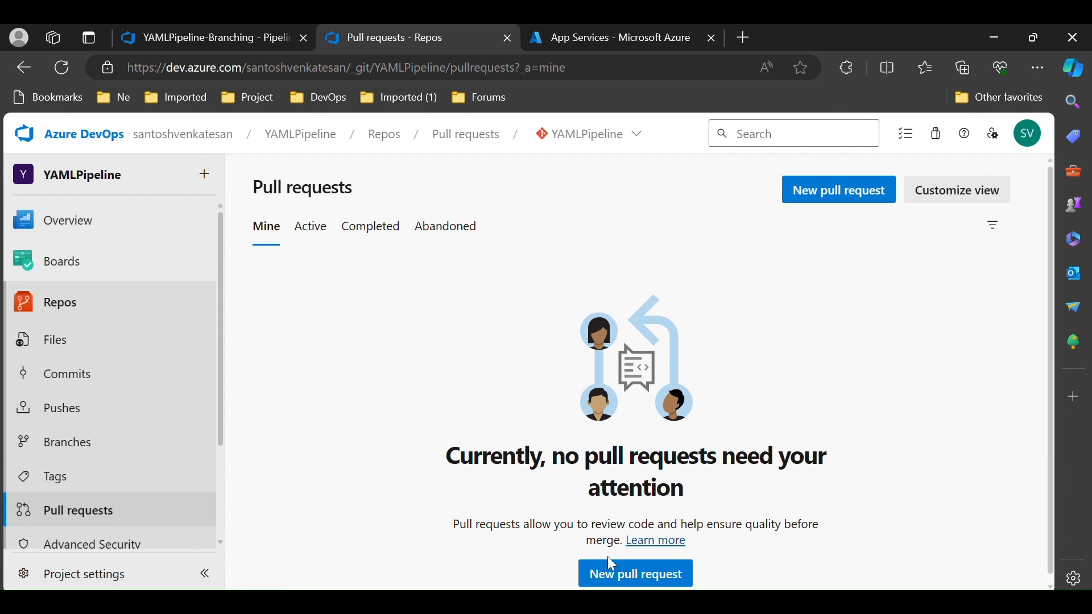
pyautogui.click(624, 574)
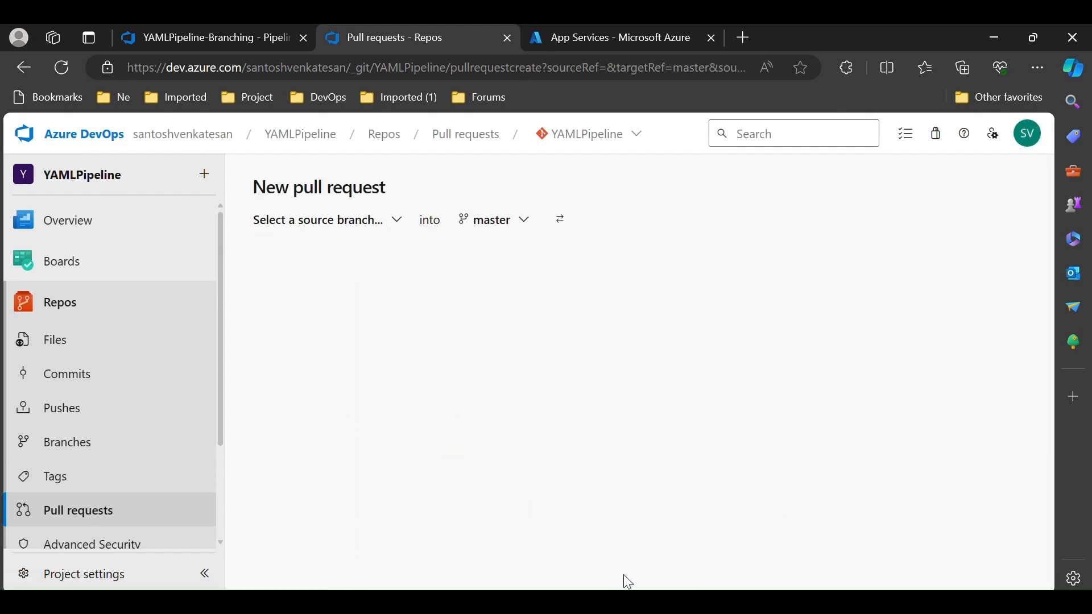
pyautogui.click(306, 223)
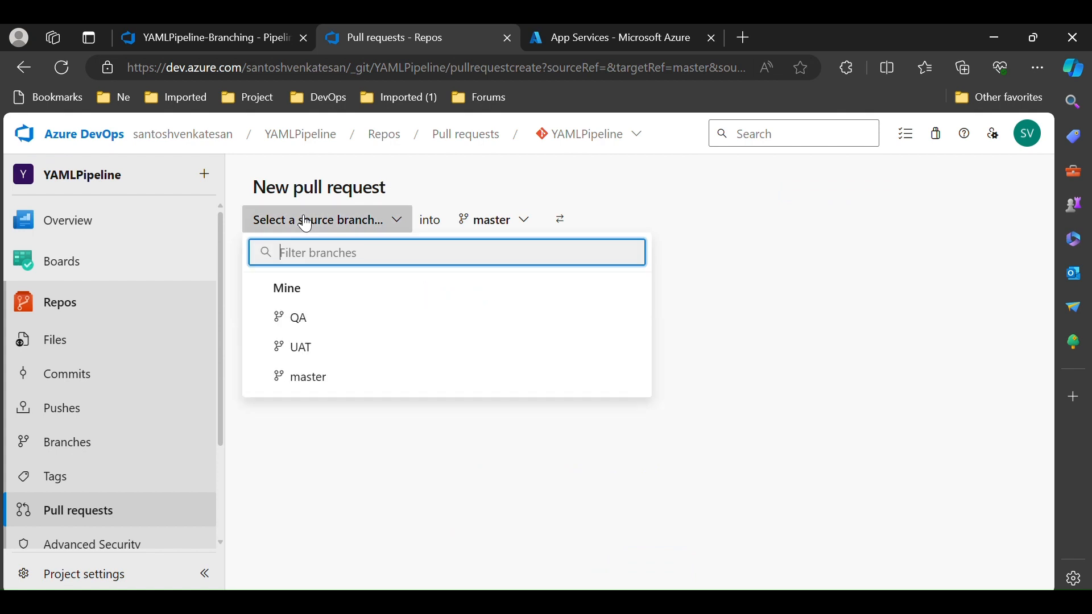
pyautogui.click(335, 385)
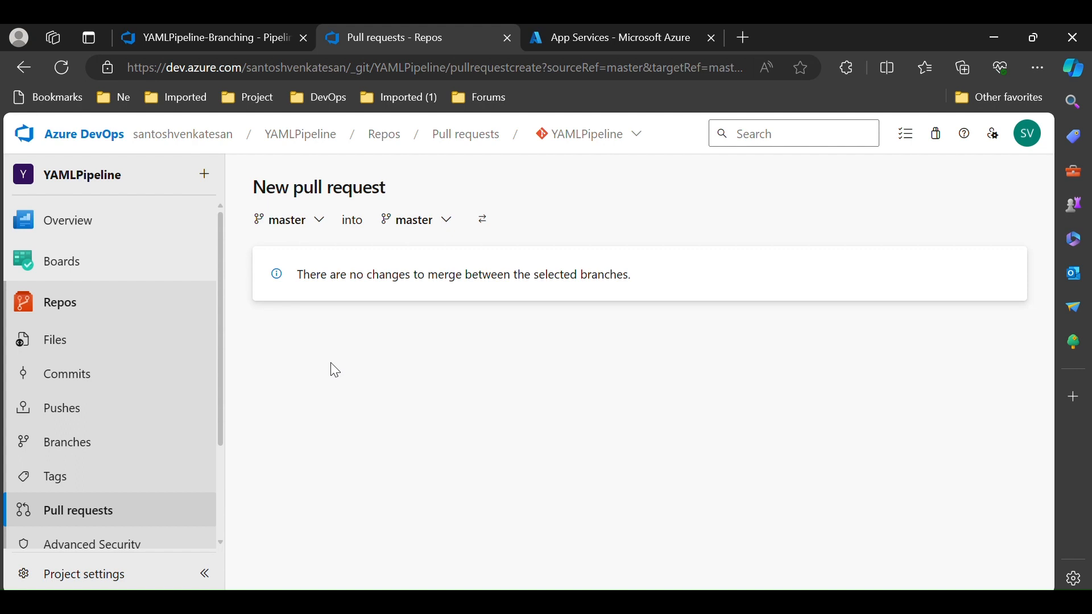
pyautogui.click(427, 220)
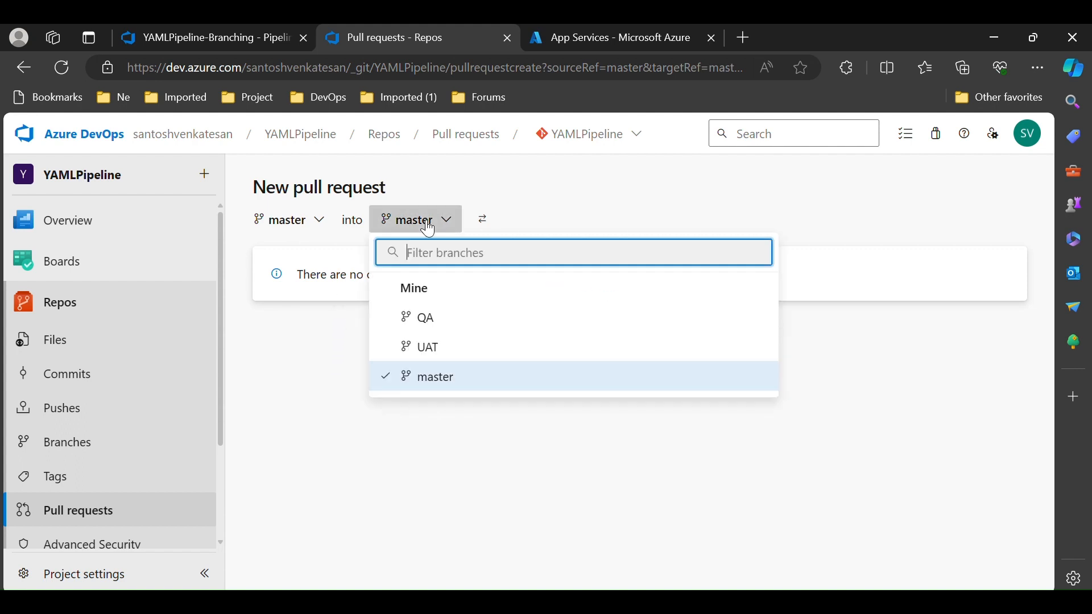
pyautogui.click(429, 329)
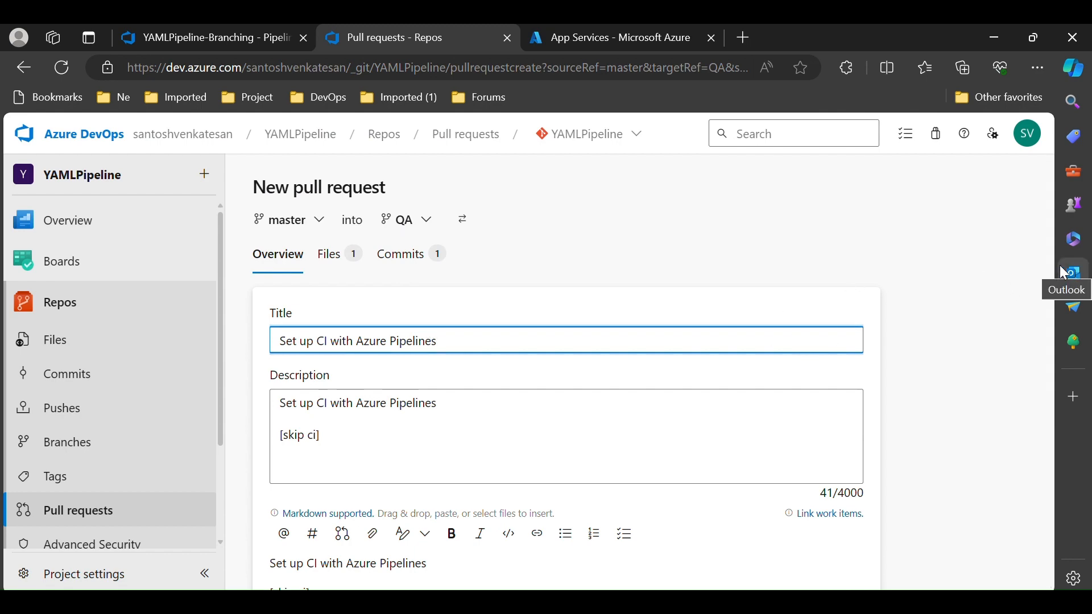
pyautogui.scroll(-5, 999, 280)
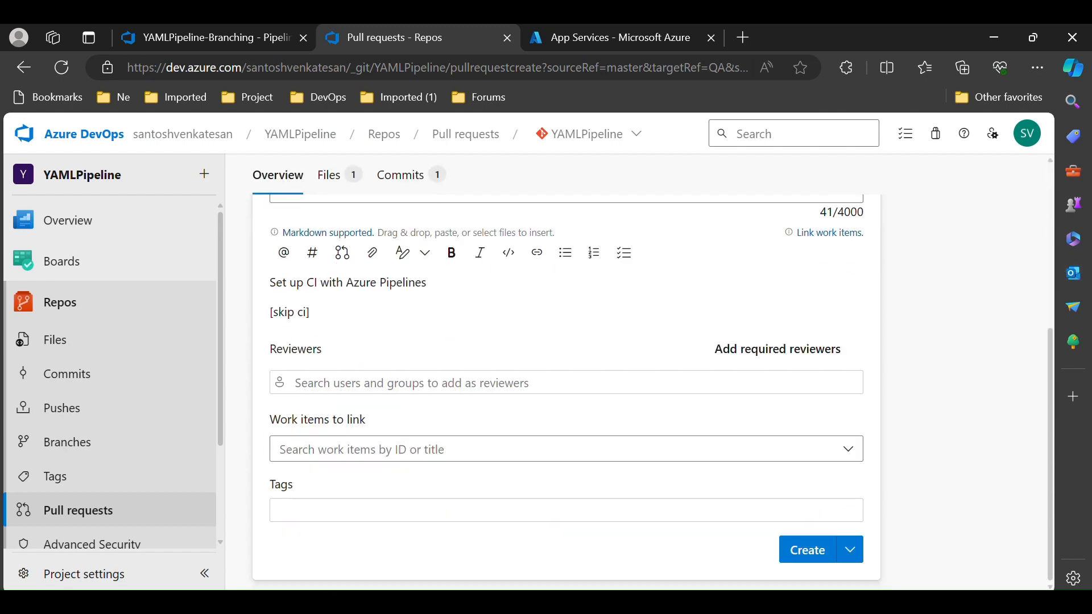
pyautogui.click(807, 550)
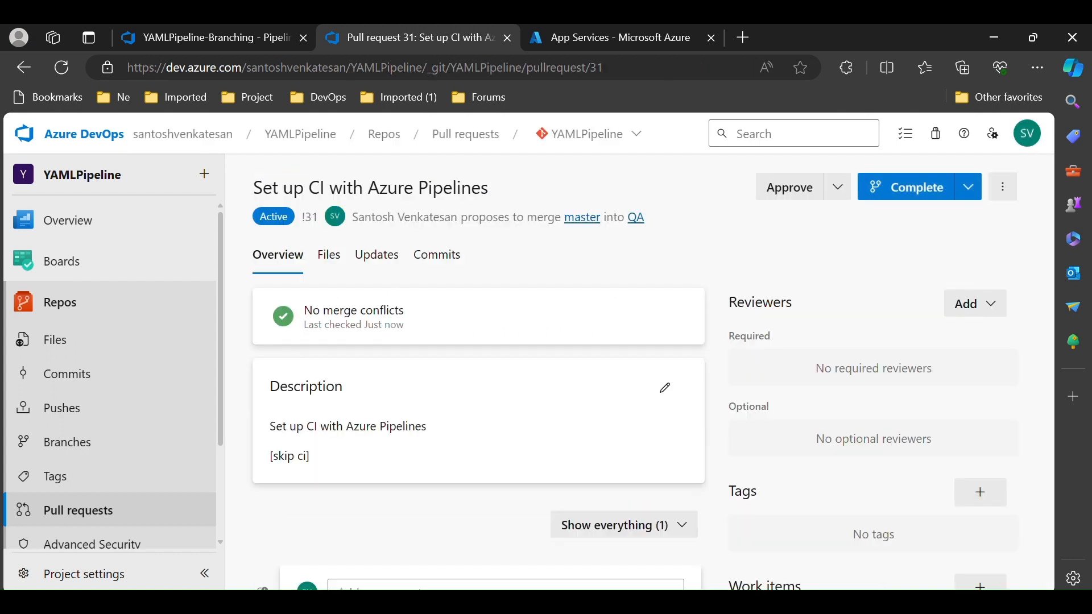
# Complete the master-to-QA pull request using the Merge (no fast forward) merge type
pyautogui.click(968, 187)
pyautogui.click(887, 221)
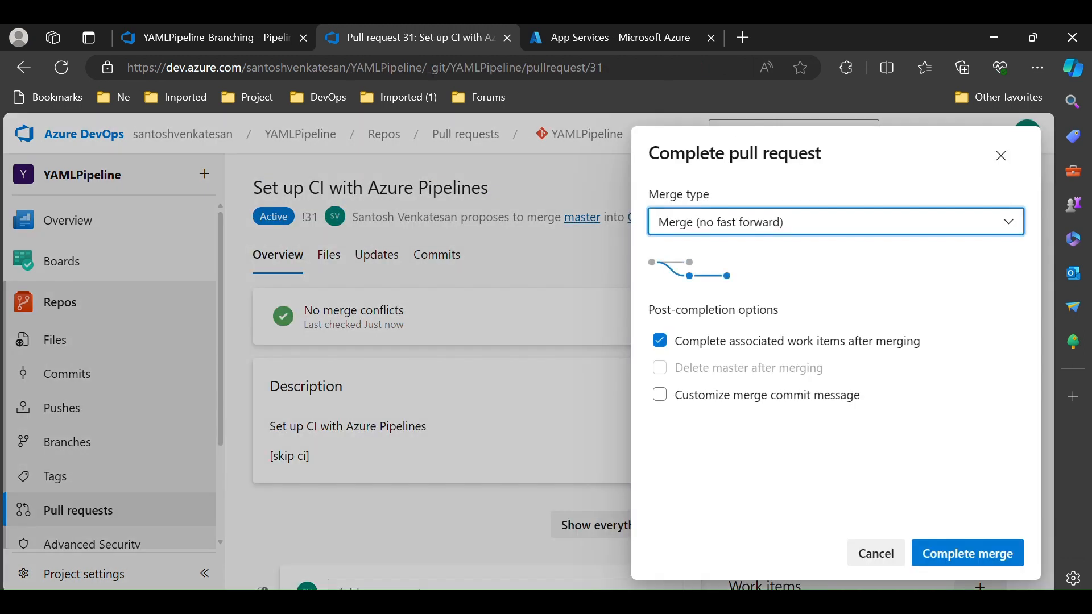
pyautogui.click(861, 226)
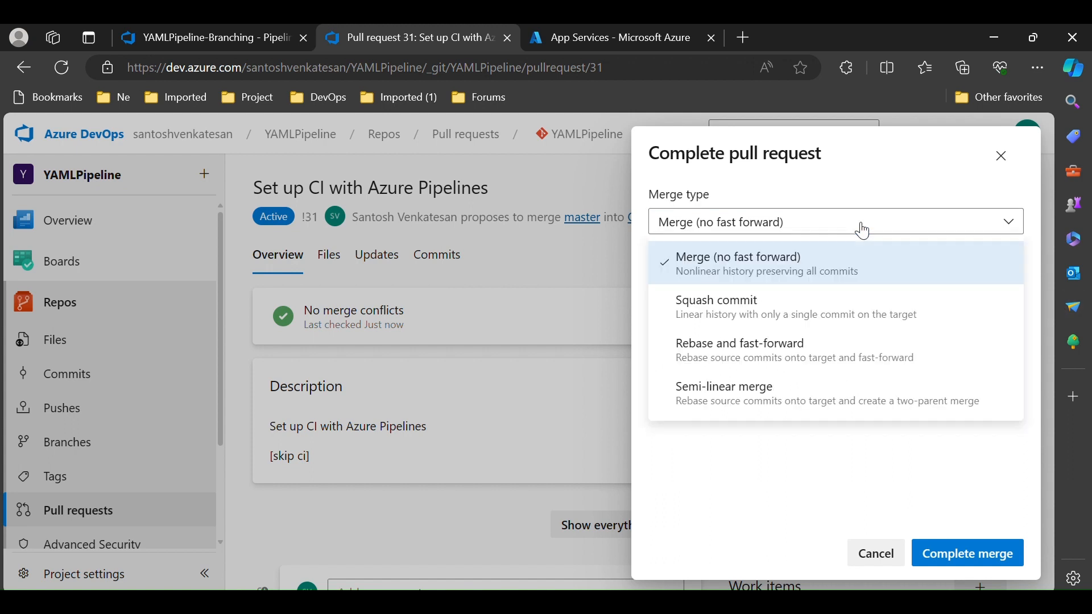
pyautogui.click(793, 270)
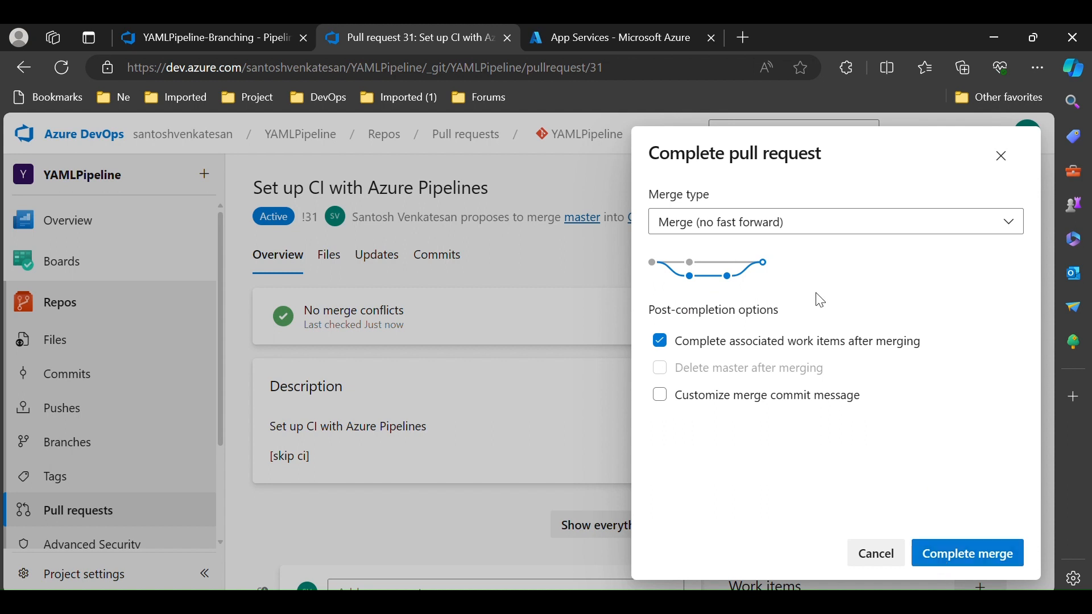
pyautogui.click(778, 225)
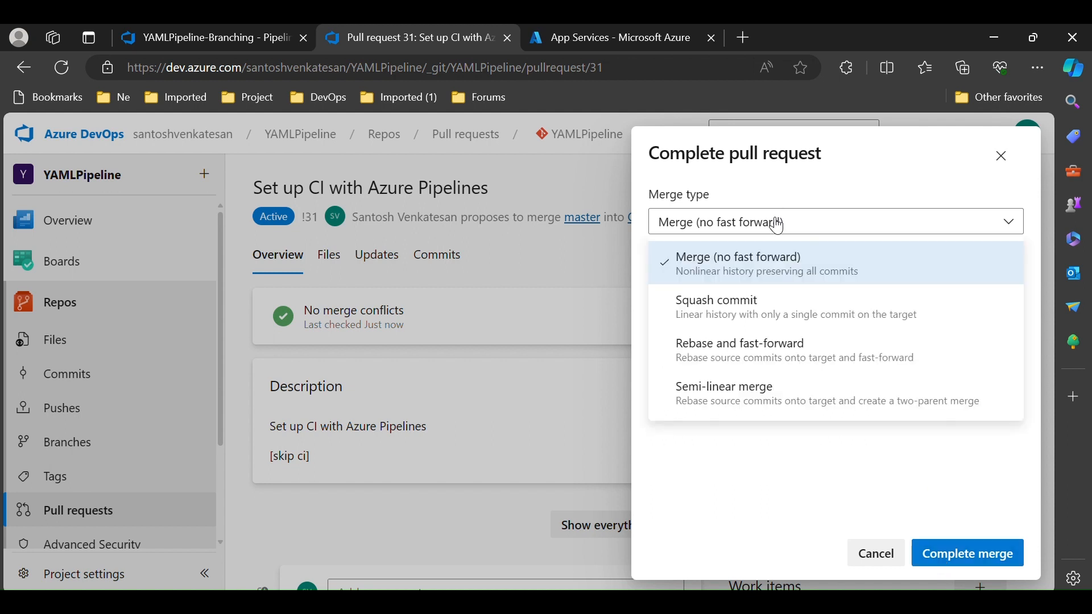
pyautogui.click(778, 225)
pyautogui.click(967, 556)
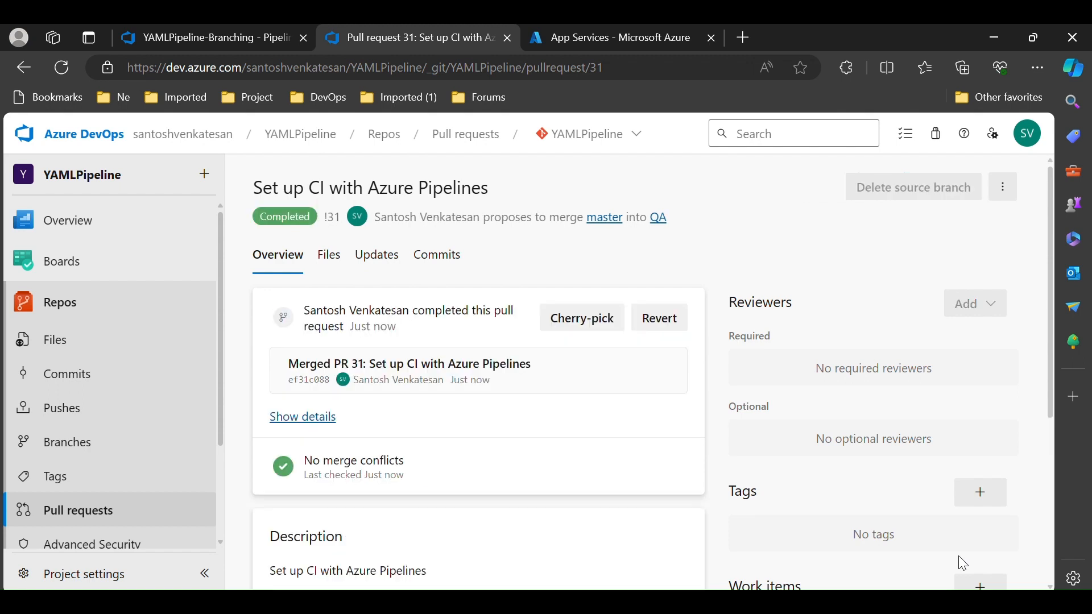
# Create a pull request merging master into the UAT branch and complete the merge
pyautogui.click(66, 519)
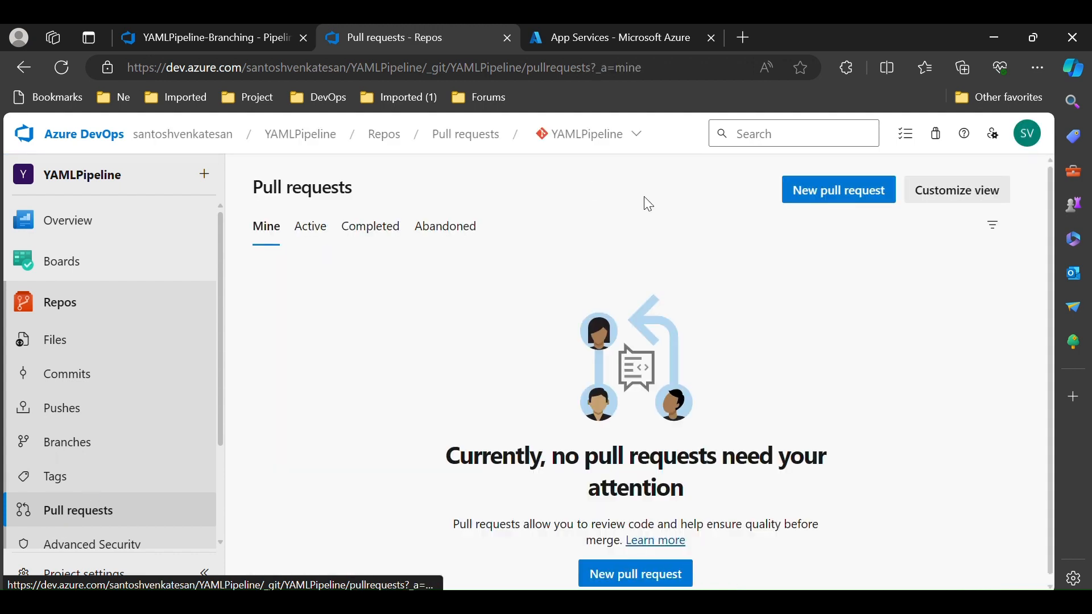
pyautogui.click(814, 199)
pyautogui.click(284, 223)
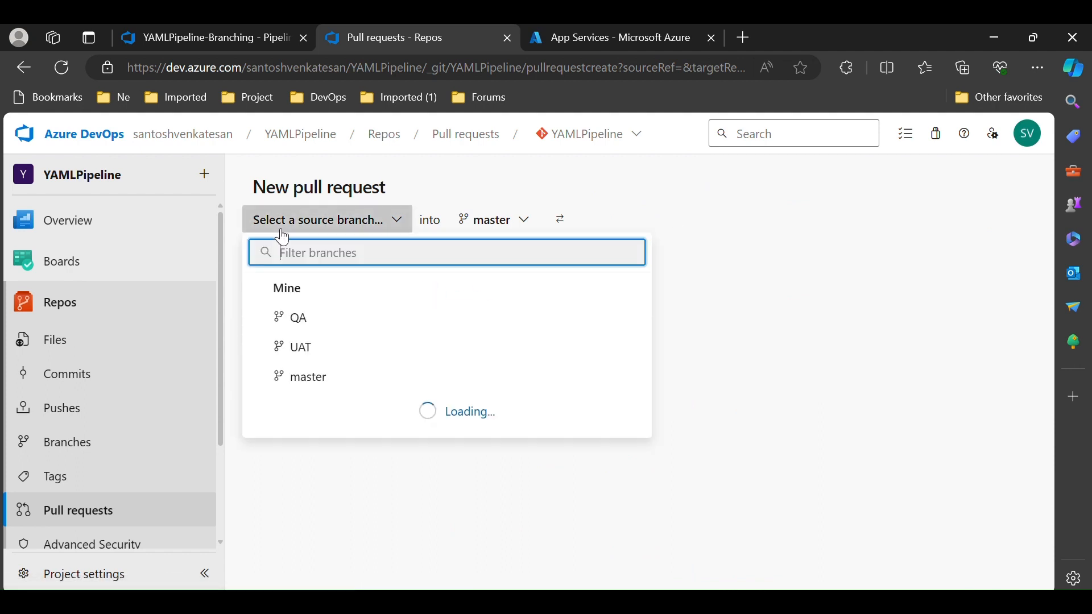
pyautogui.click(306, 377)
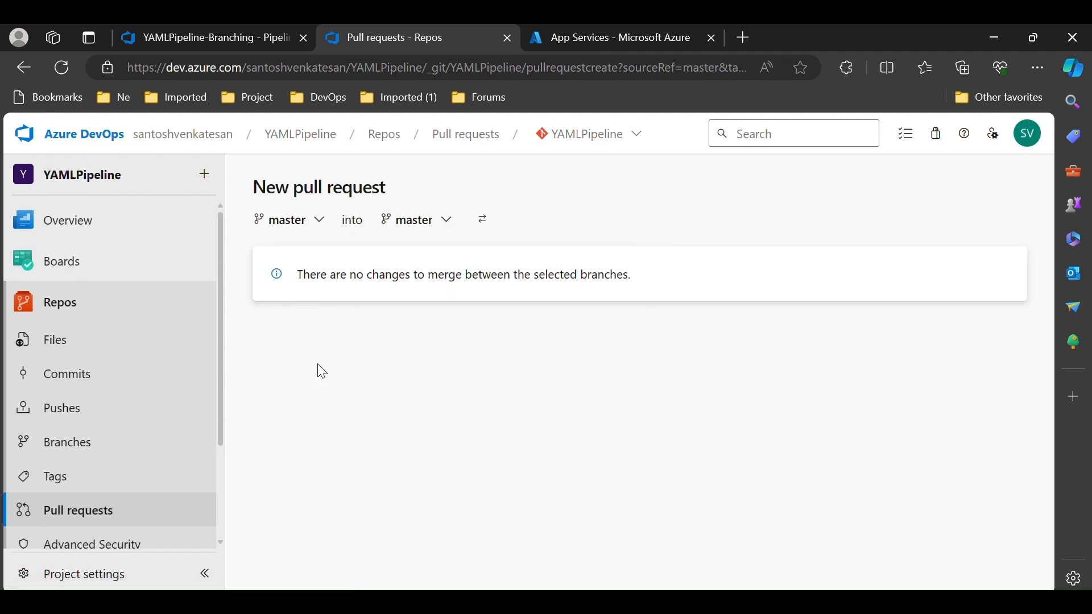
pyautogui.click(428, 223)
pyautogui.click(432, 347)
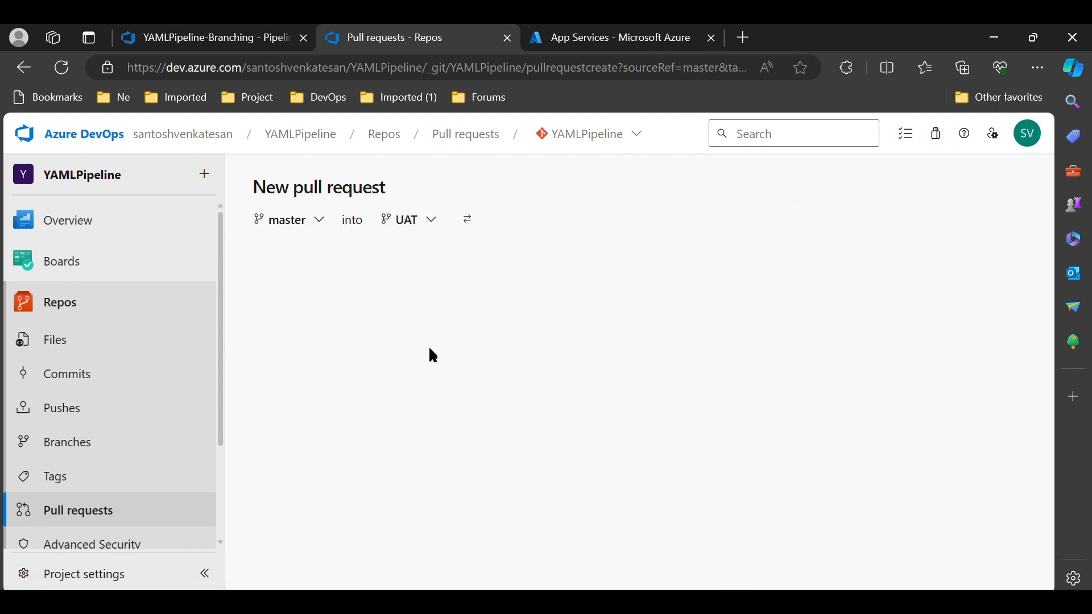
pyautogui.scroll(-5, 1053, 273)
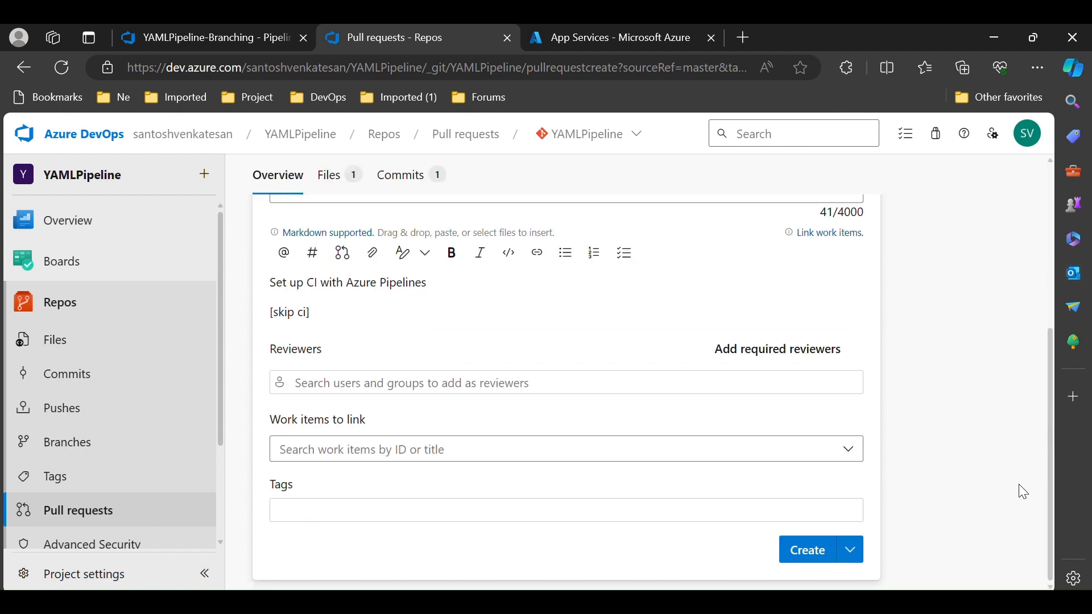
pyautogui.click(806, 555)
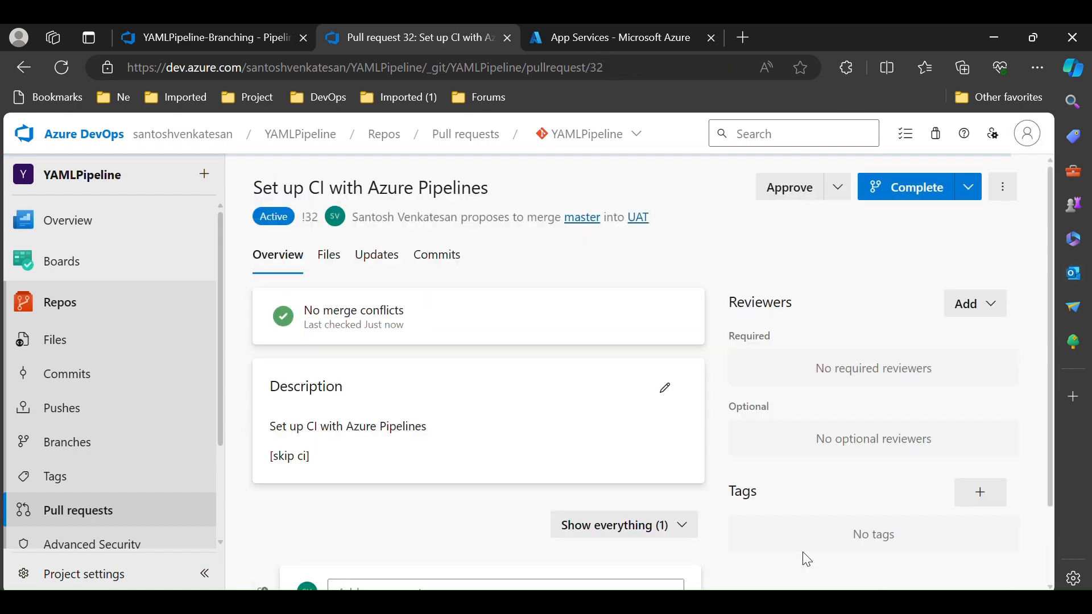
pyautogui.click(937, 196)
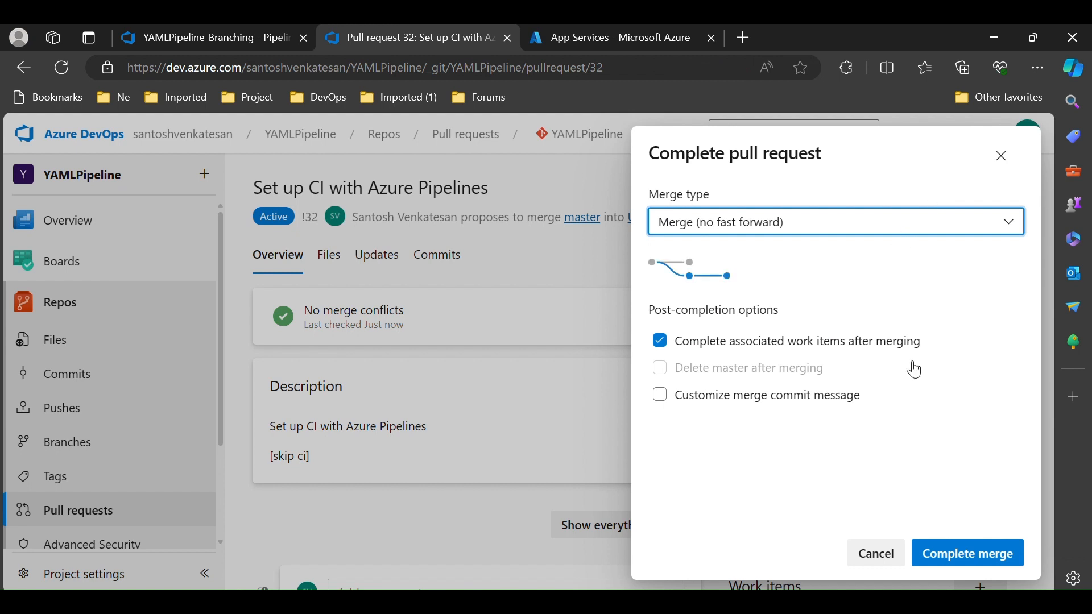
pyautogui.click(970, 555)
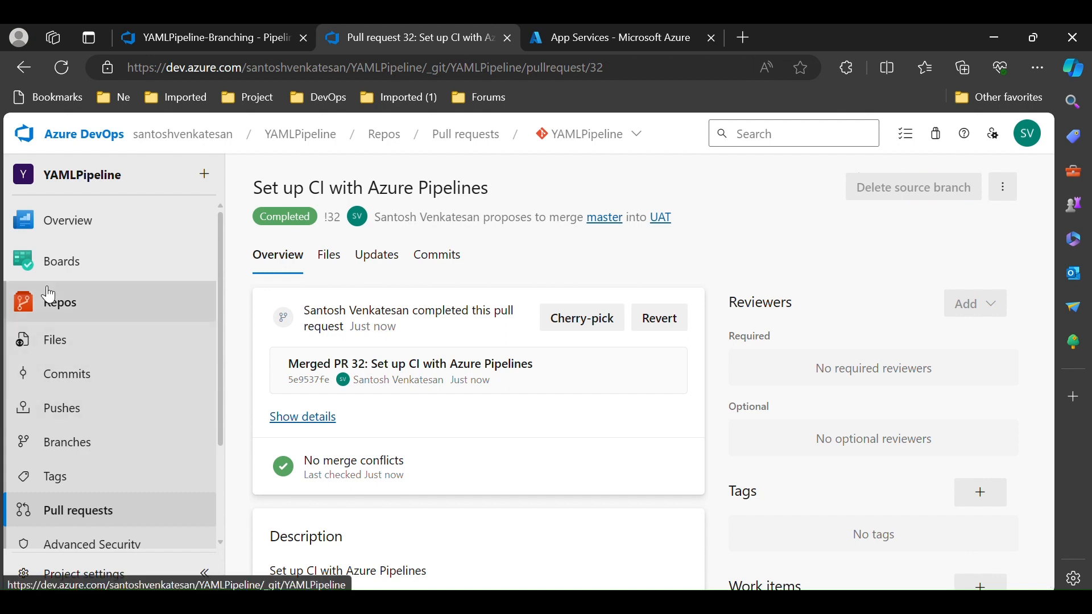
# Check the repository files on the QA, UAT and master branches for the merged azure-pipelines.yml
pyautogui.click(57, 310)
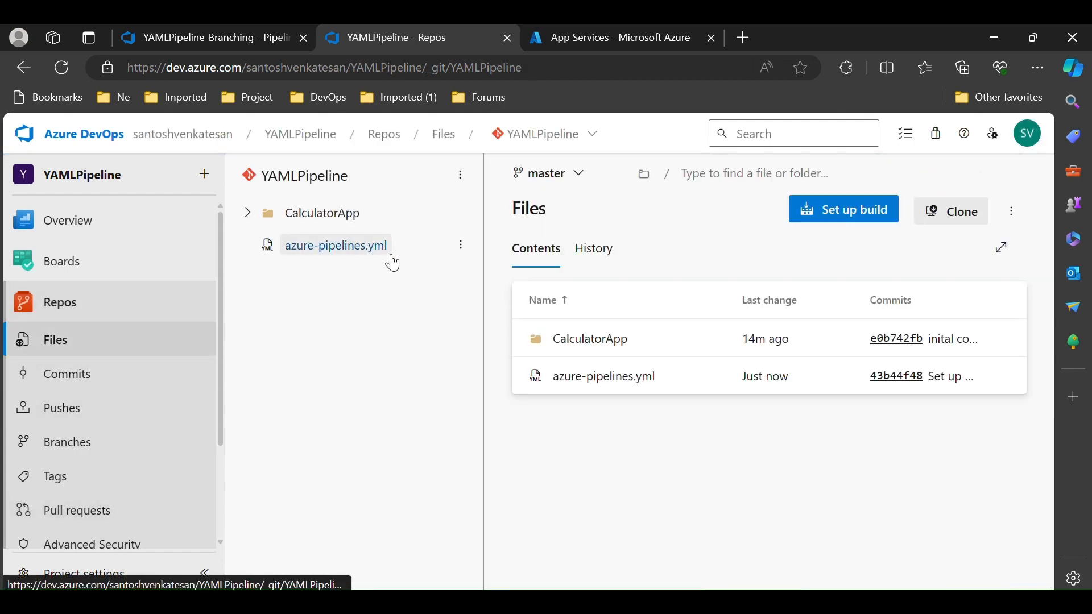
pyautogui.click(568, 181)
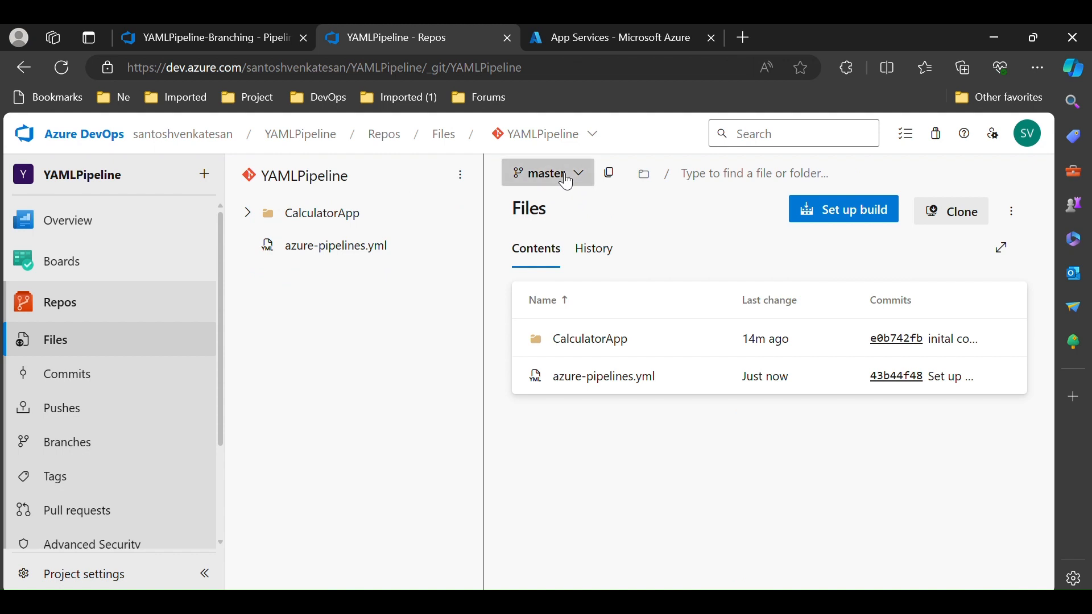
pyautogui.click(571, 343)
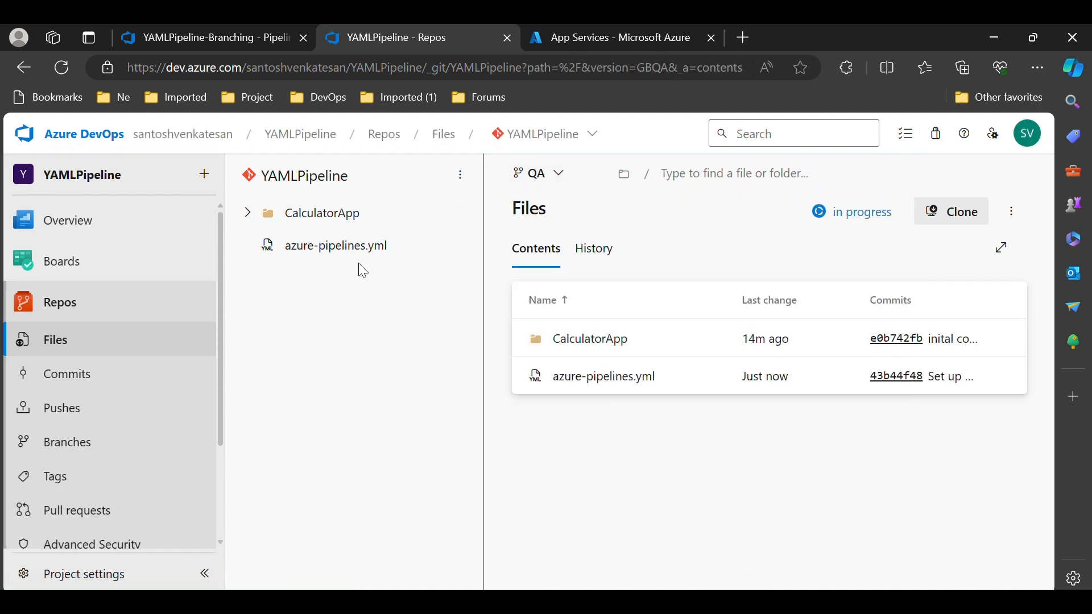
pyautogui.click(554, 177)
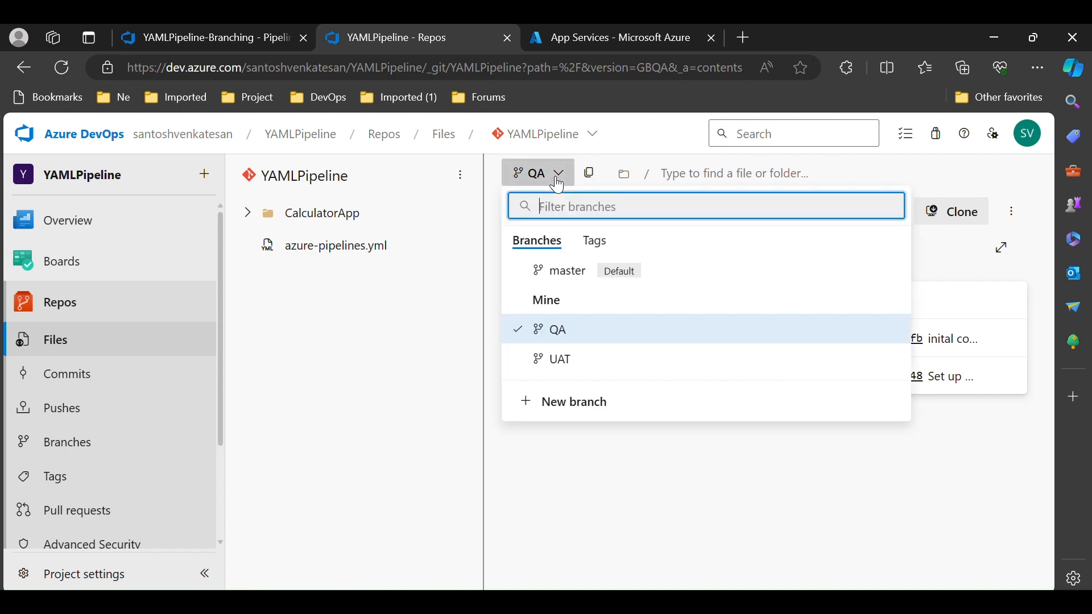
pyautogui.click(560, 360)
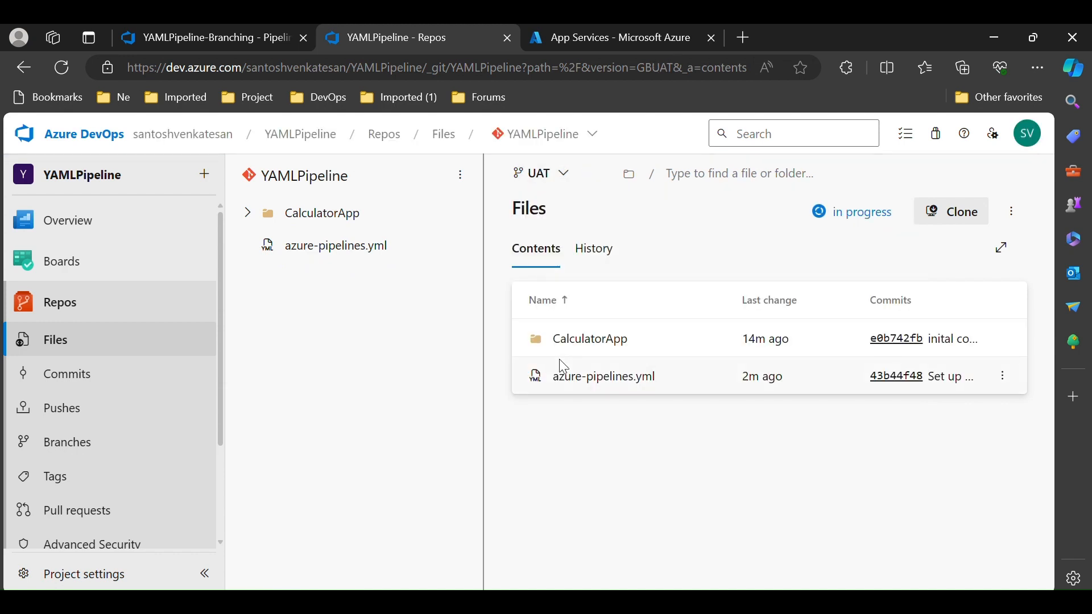
pyautogui.click(541, 172)
pyautogui.click(560, 272)
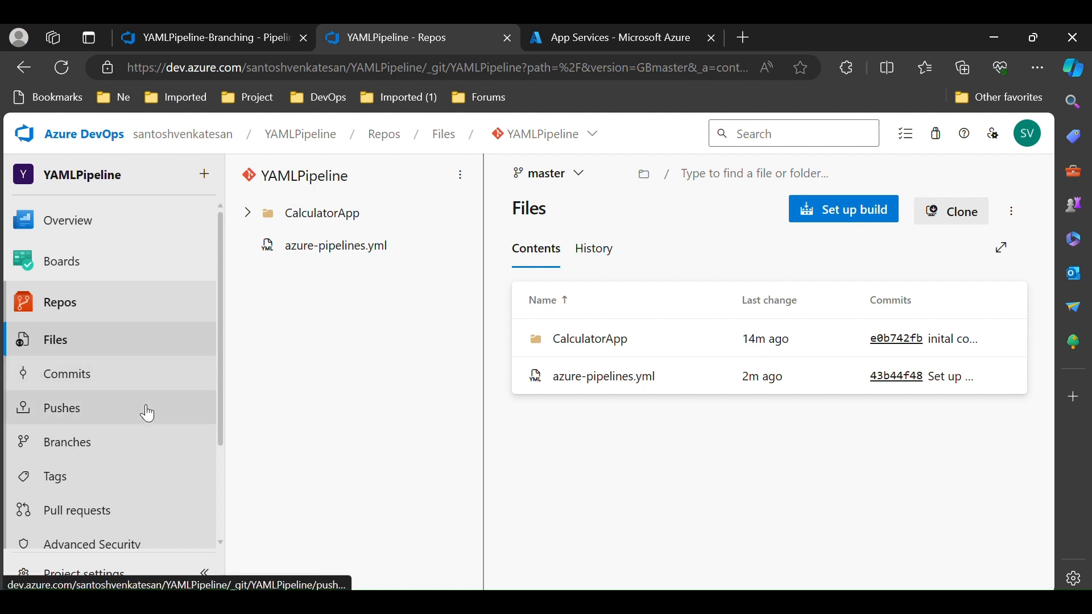
# Open the pipelines list showing all pipelines
pyautogui.scroll(-2, 148, 413)
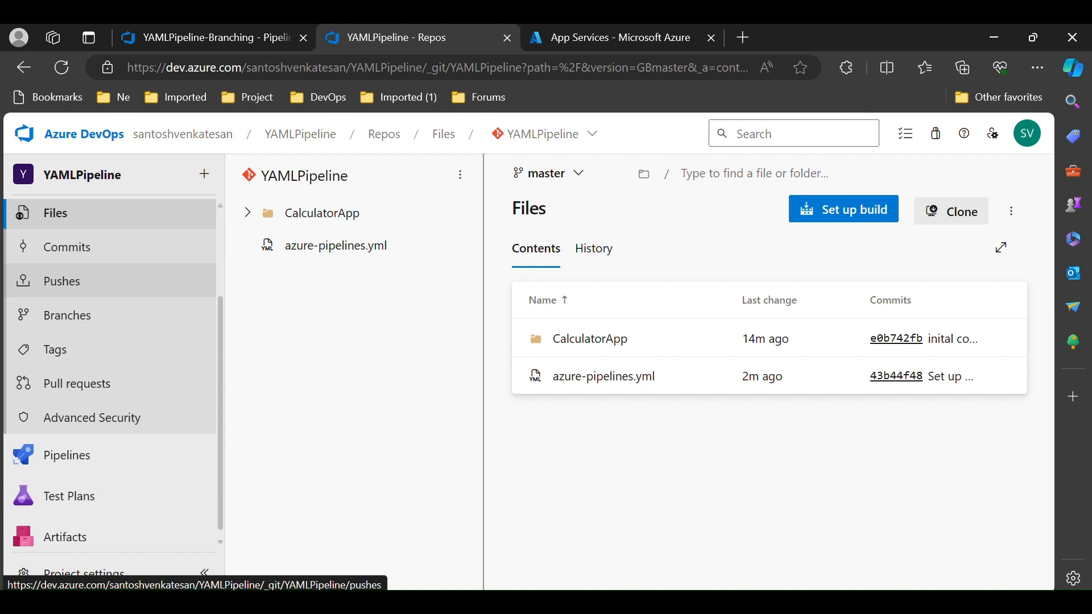
pyautogui.click(67, 455)
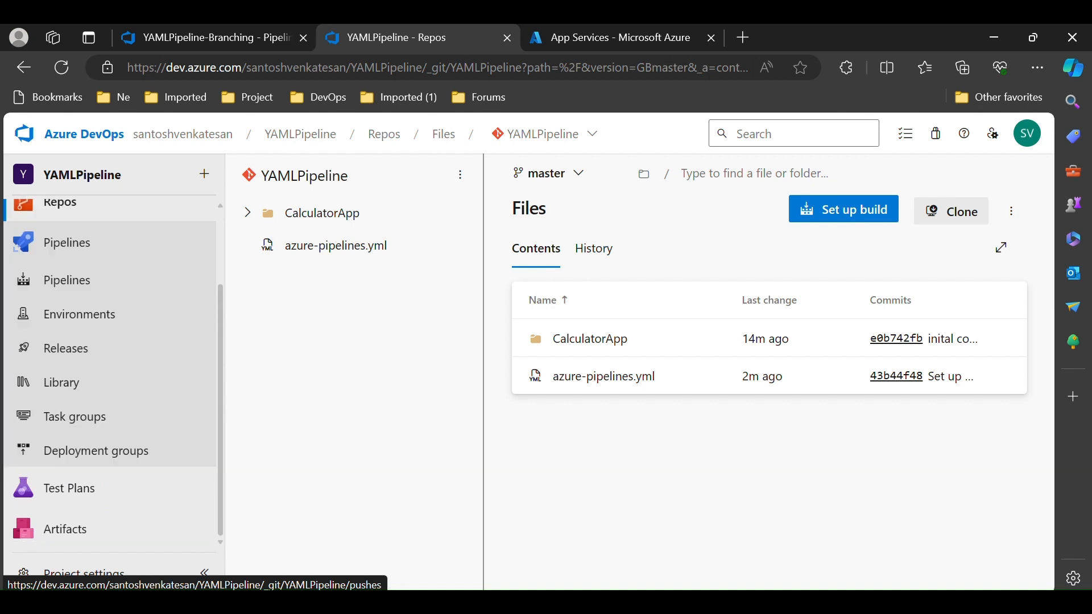
pyautogui.click(80, 281)
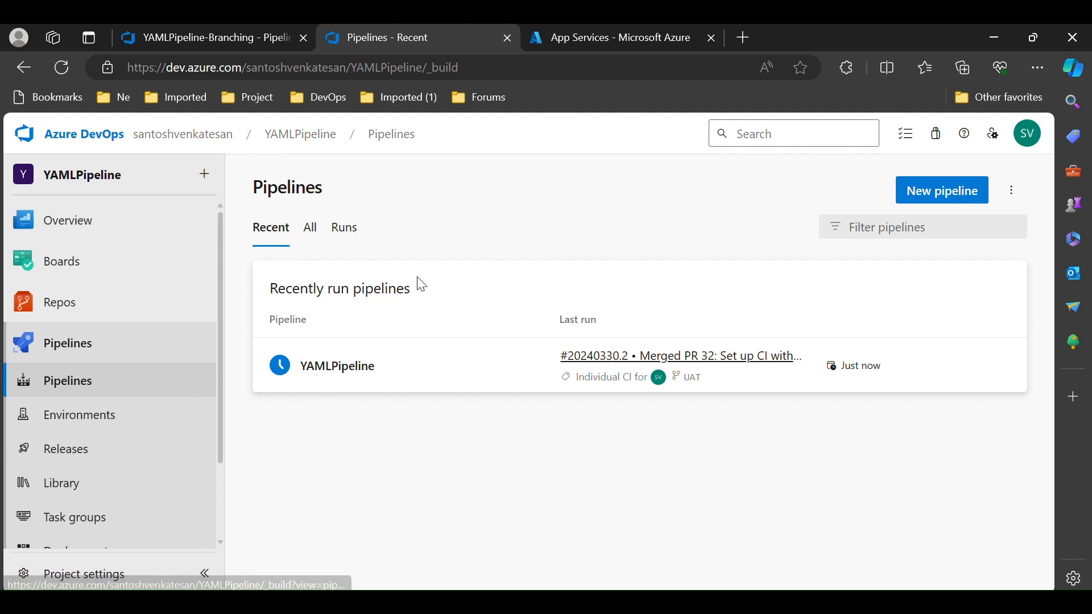
pyautogui.click(311, 230)
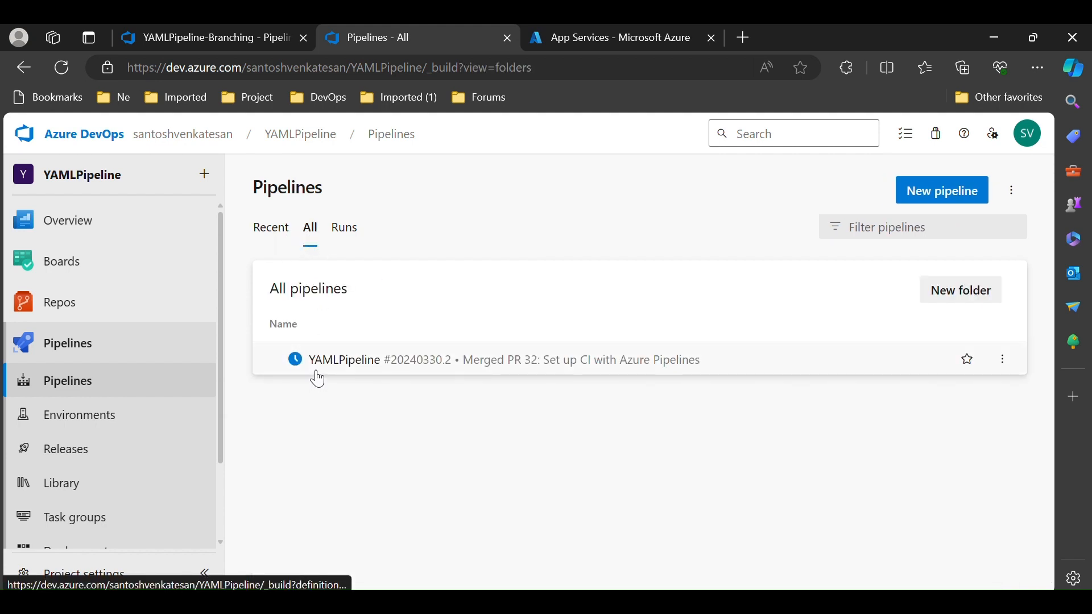
# Open the YAMLPipeline pipeline's list of runs
pyautogui.click(270, 230)
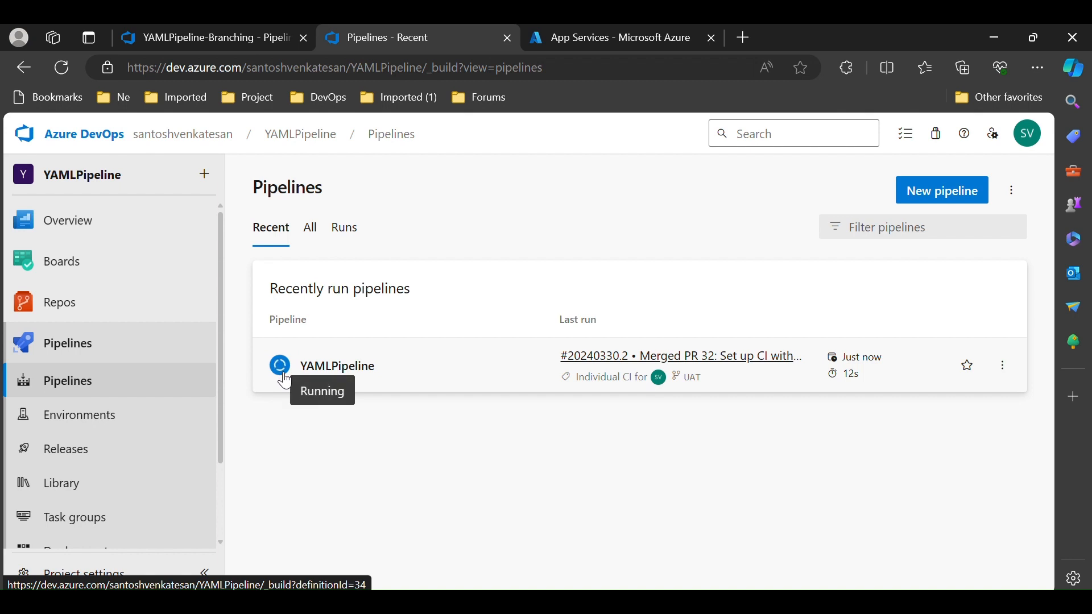
pyautogui.click(353, 374)
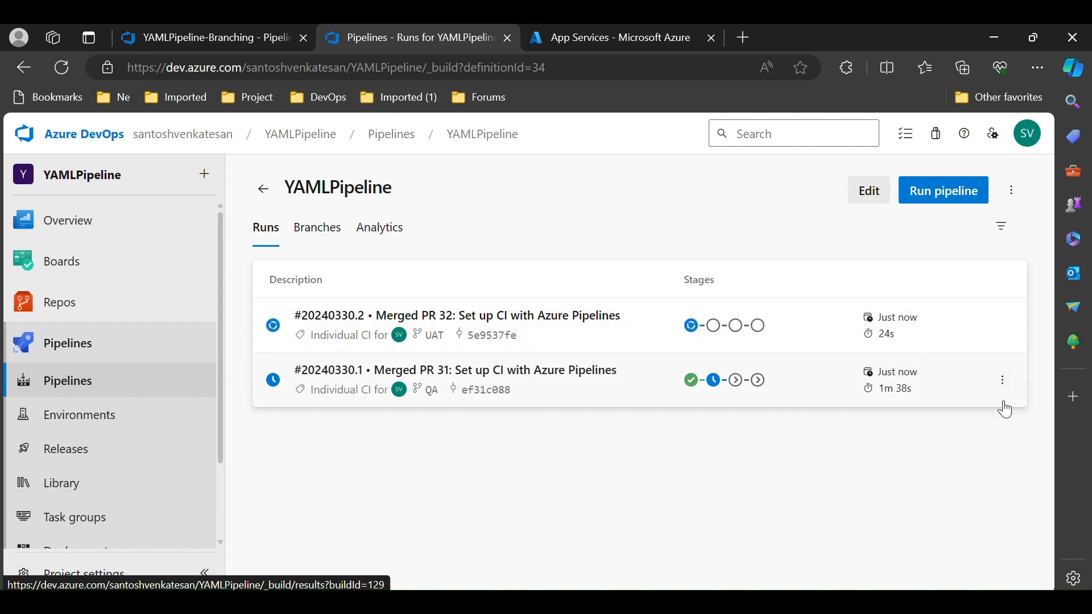
pyautogui.click(1003, 326)
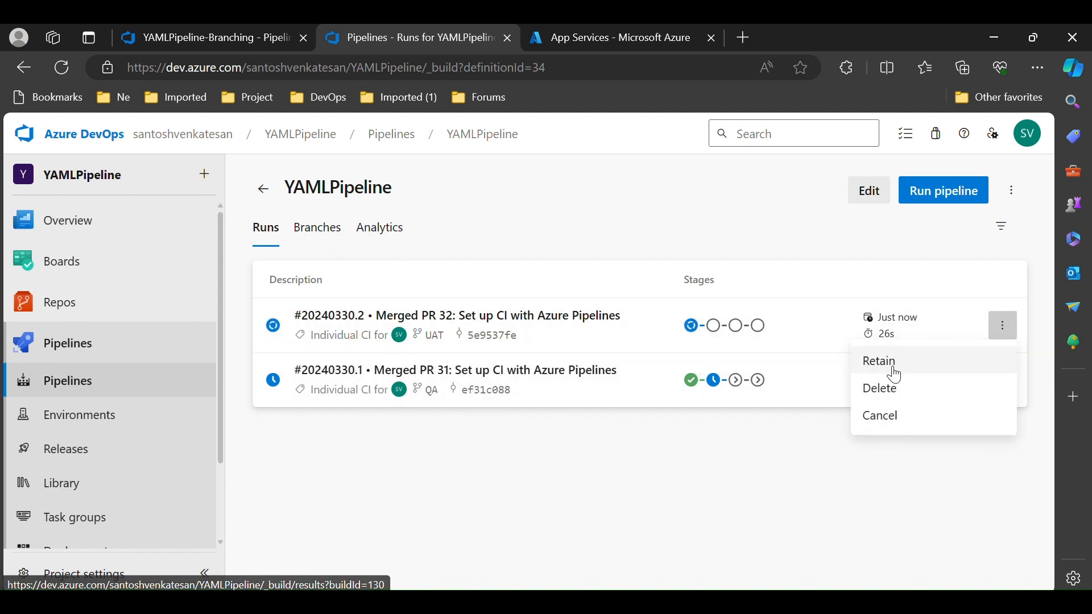
pyautogui.click(884, 397)
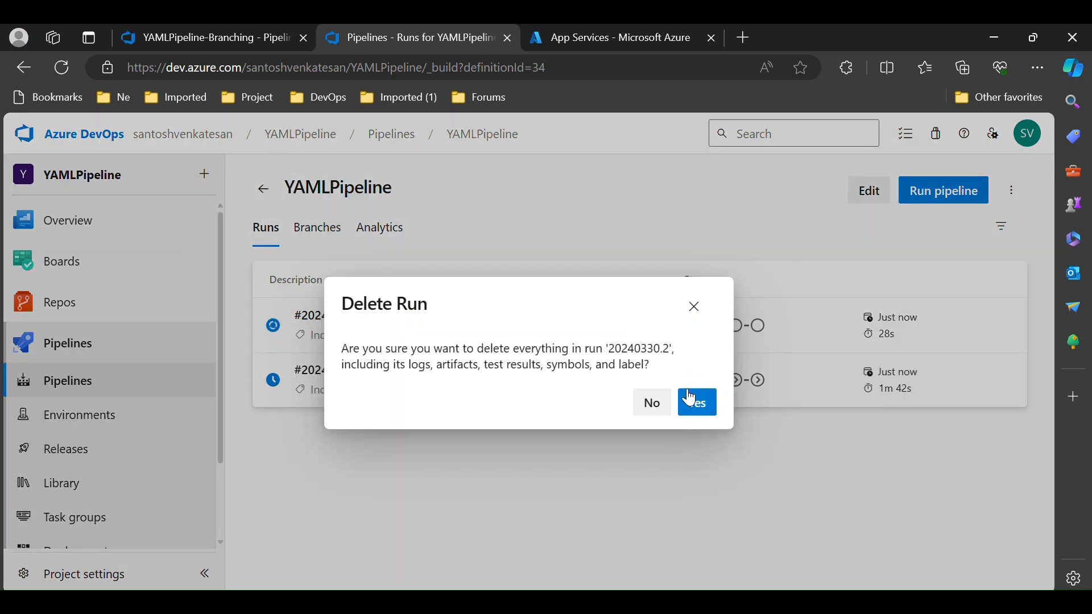
pyautogui.click(653, 405)
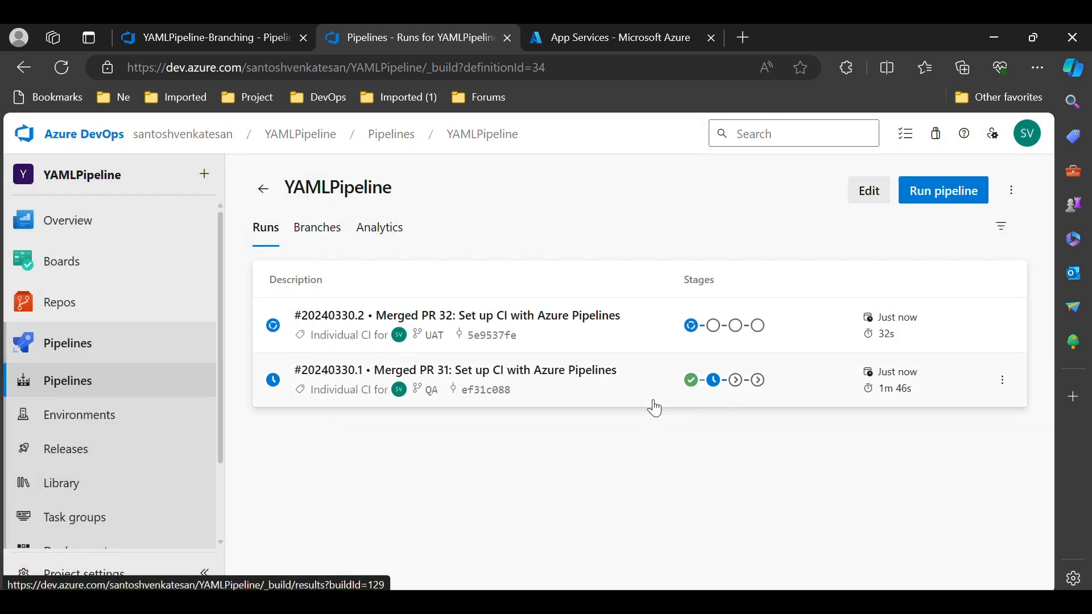
# Open the QA branch run and permit it to use the QA environment for its deployment stage
pyautogui.click(66, 70)
pyautogui.click(319, 386)
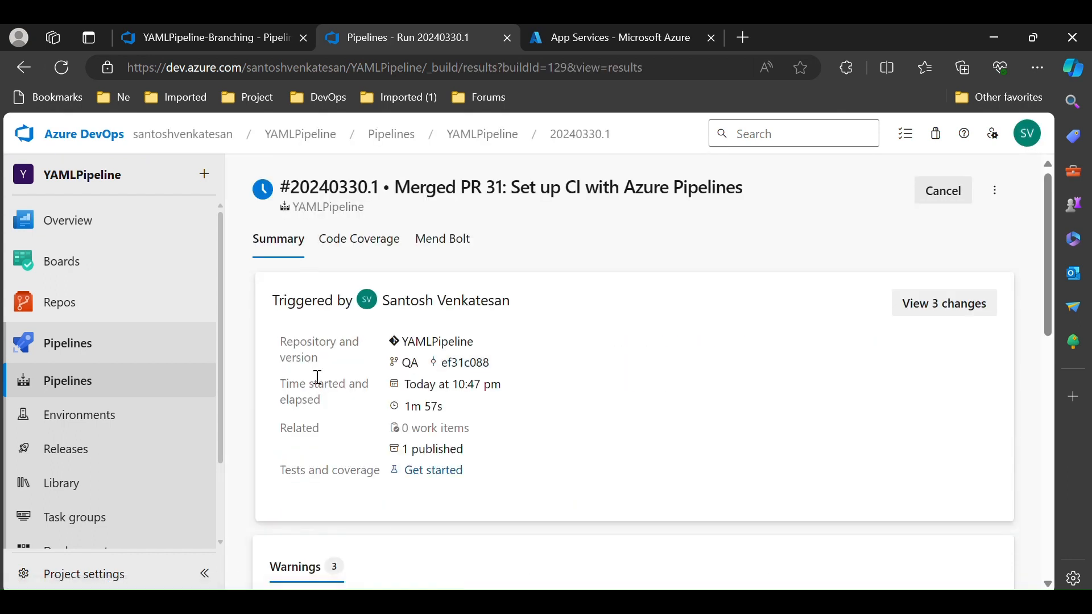
pyautogui.scroll(-9, 634, 391)
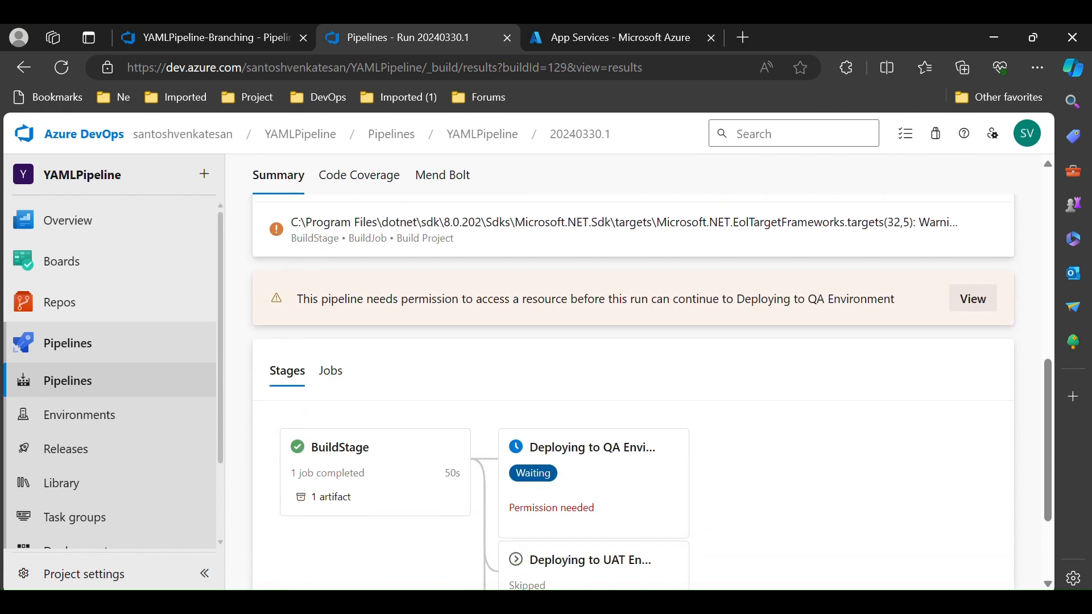
pyautogui.scroll(-2, 634, 390)
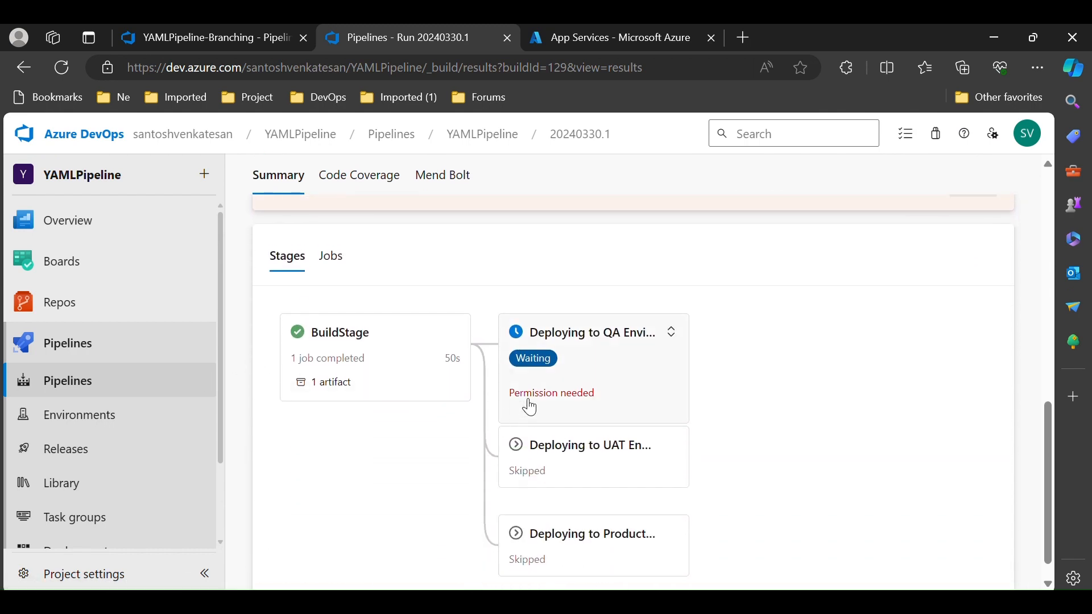
pyautogui.click(529, 404)
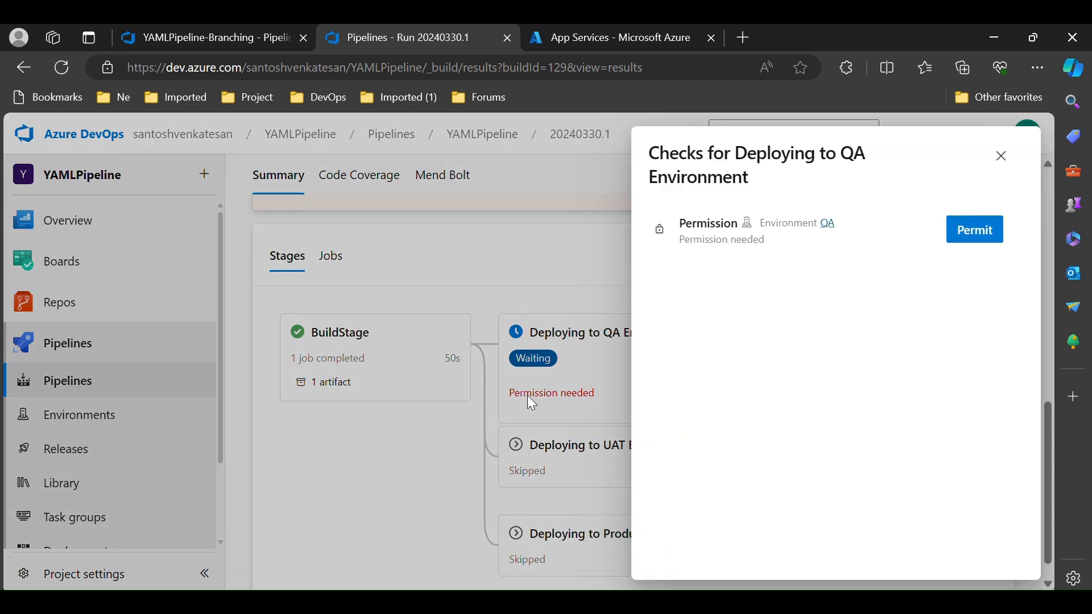
pyautogui.click(972, 233)
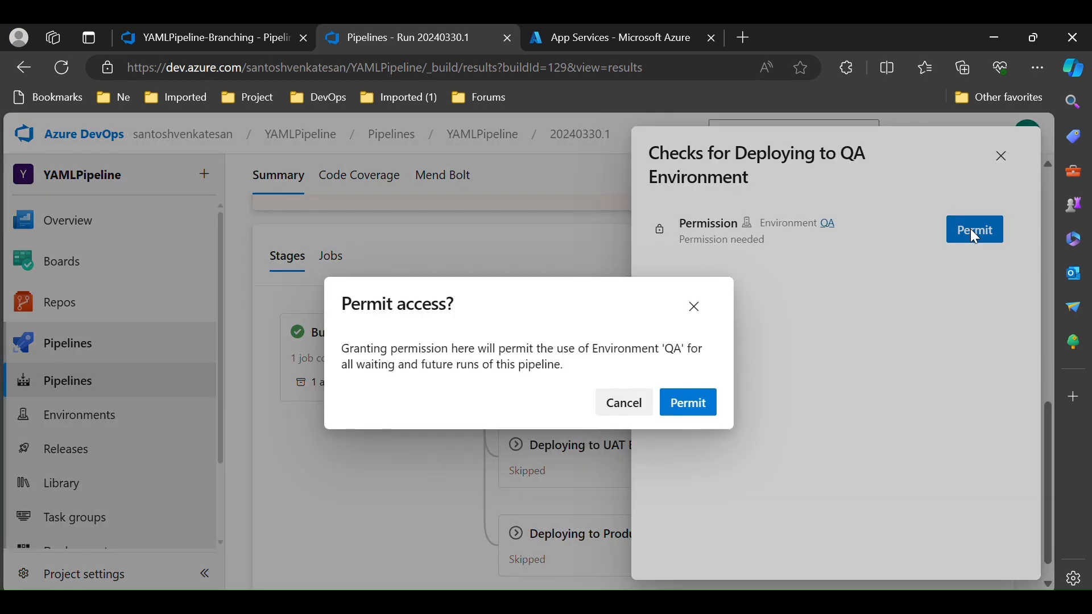
pyautogui.click(689, 406)
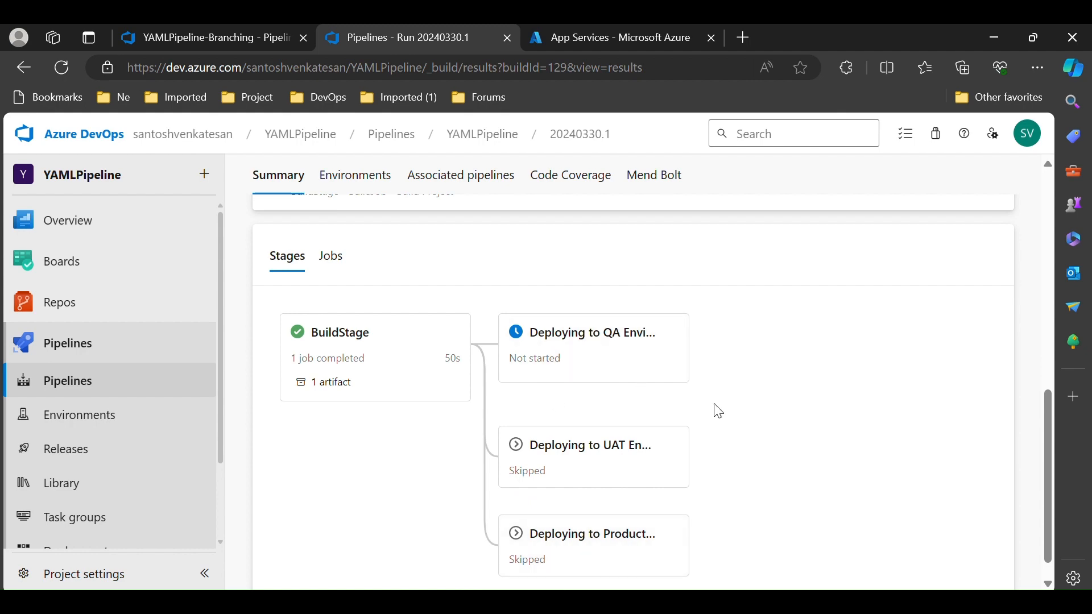
# Monitor the QA run's stages and the BuildJob log while deployment to QA proceeds
pyautogui.scroll(10, 633, 393)
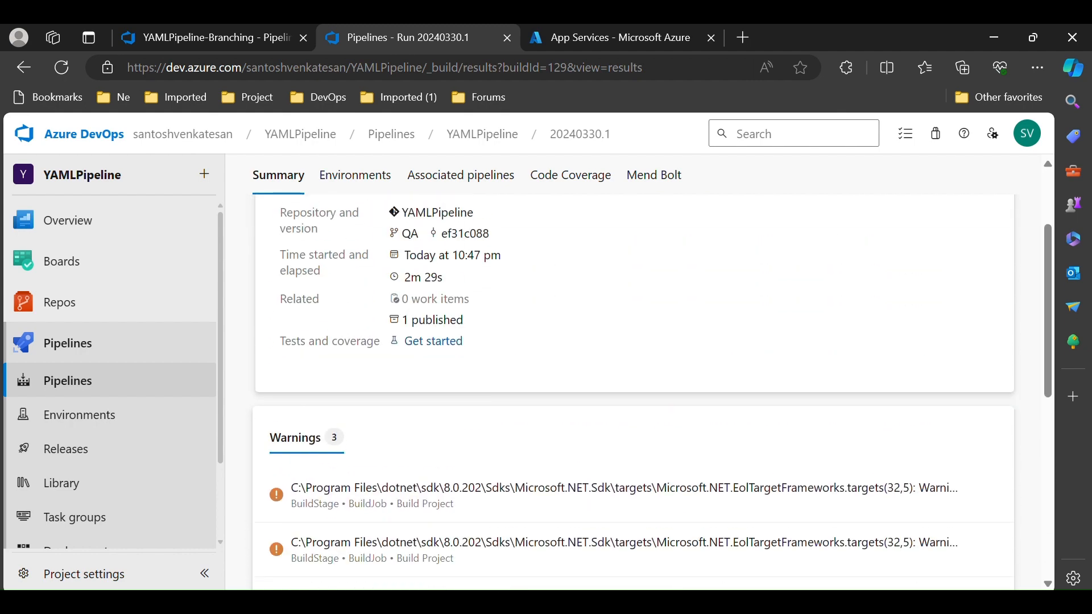
pyautogui.scroll(-8, 633, 393)
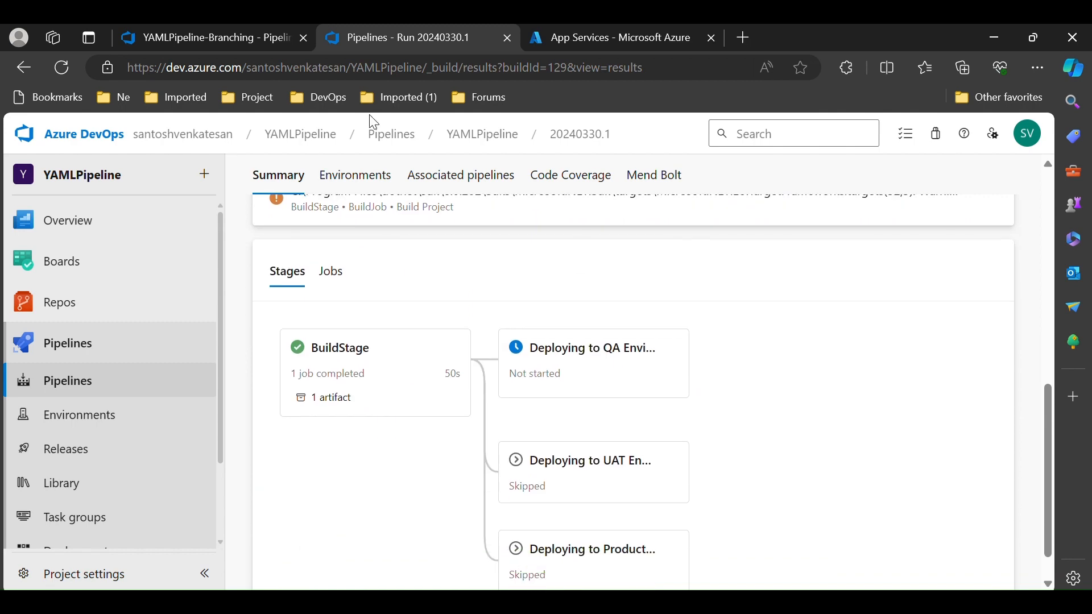
pyautogui.click(63, 71)
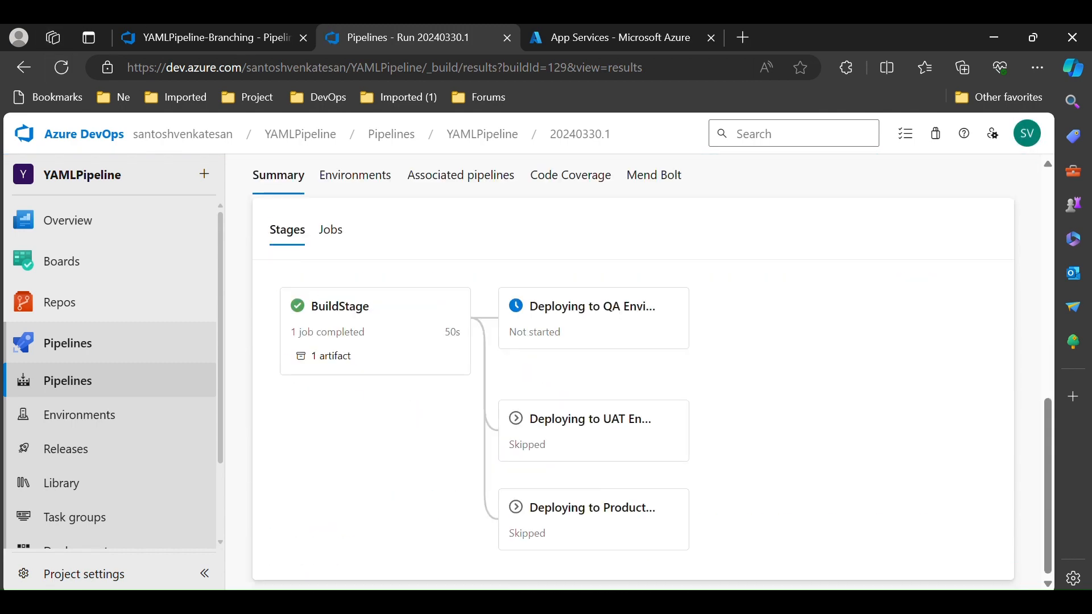
pyautogui.click(596, 336)
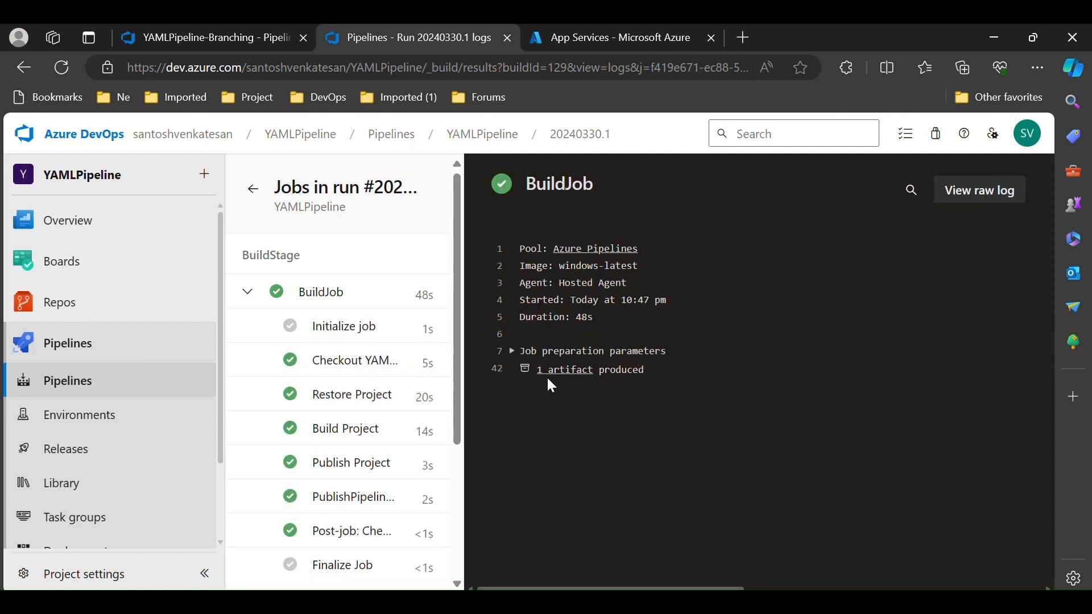
pyautogui.click(254, 192)
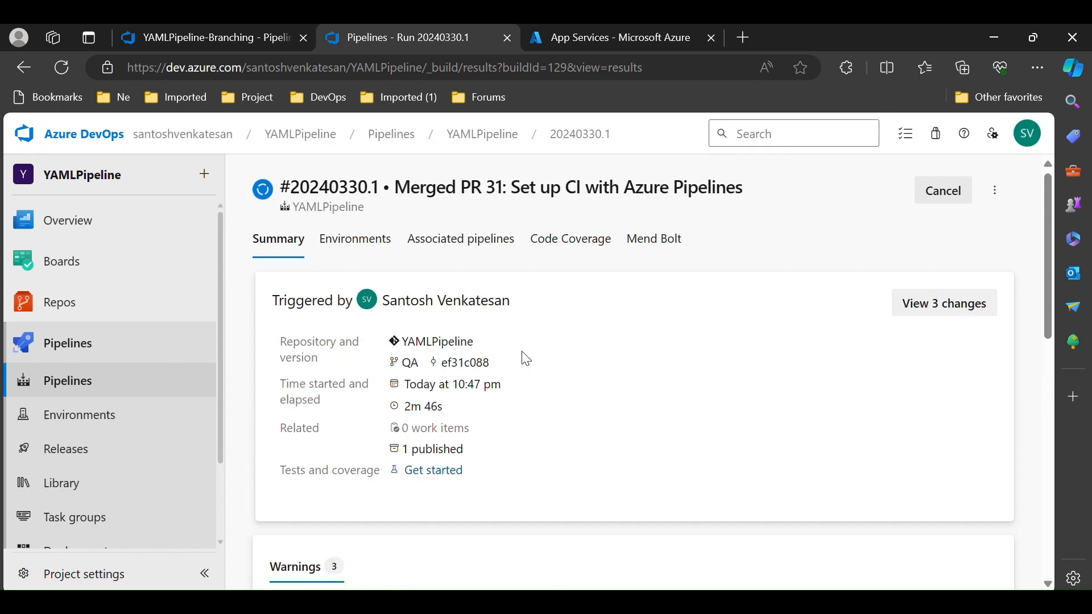
pyautogui.scroll(-10, 524, 358)
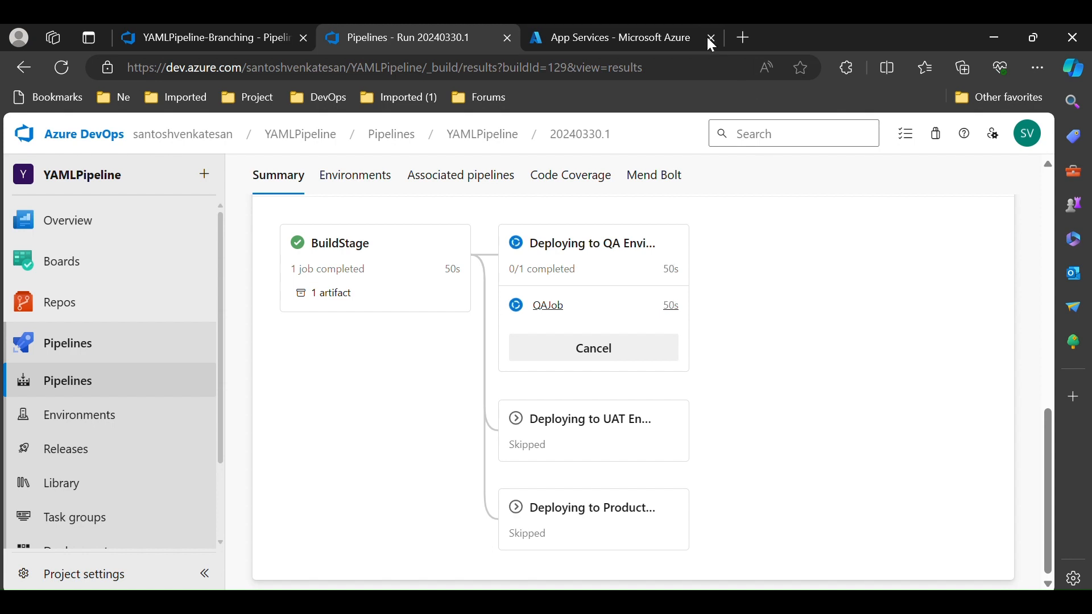
# Open the santhuprod web app's default domain in a new browser tab
pyautogui.click(682, 36)
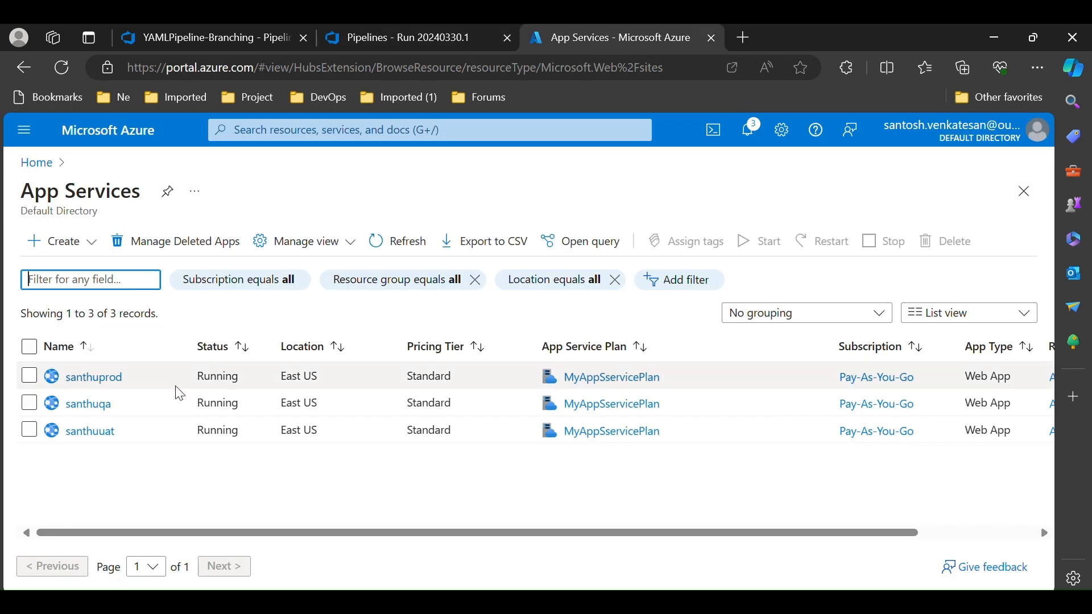
pyautogui.click(101, 379)
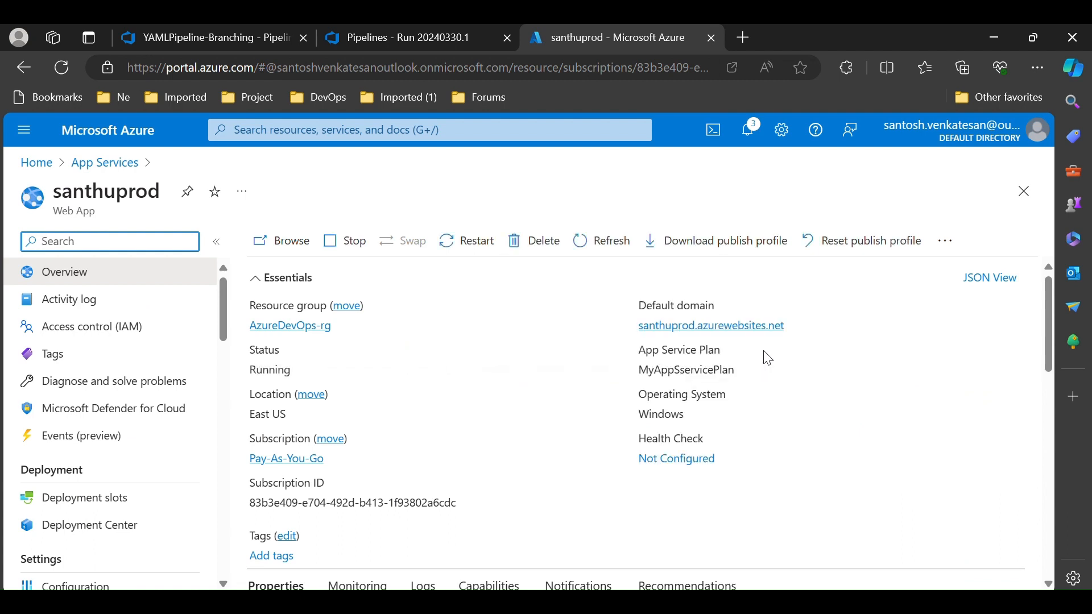
pyautogui.rightClick(742, 327)
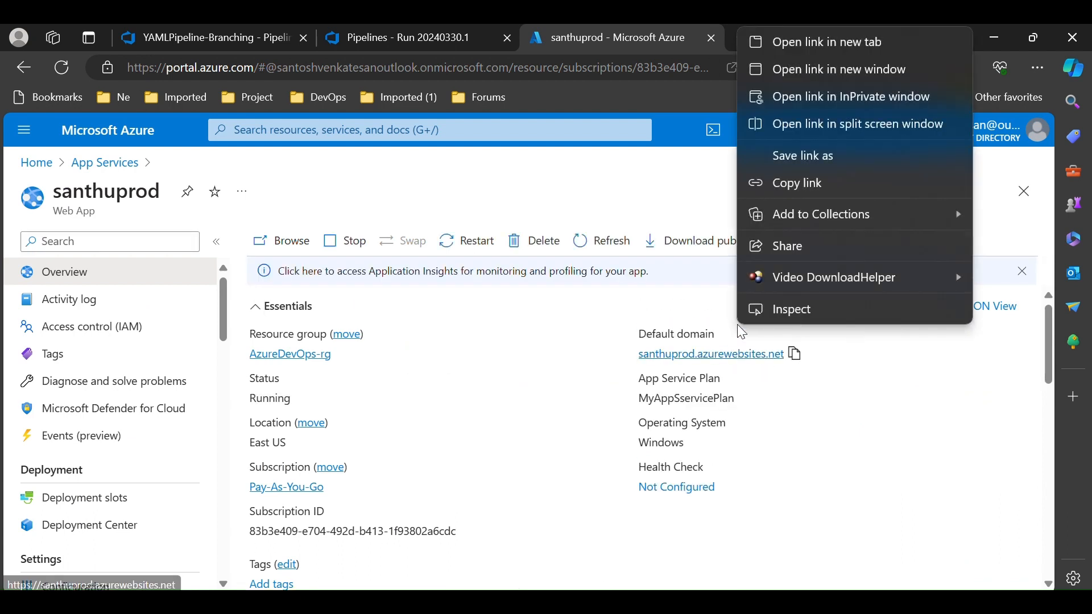
pyautogui.click(812, 35)
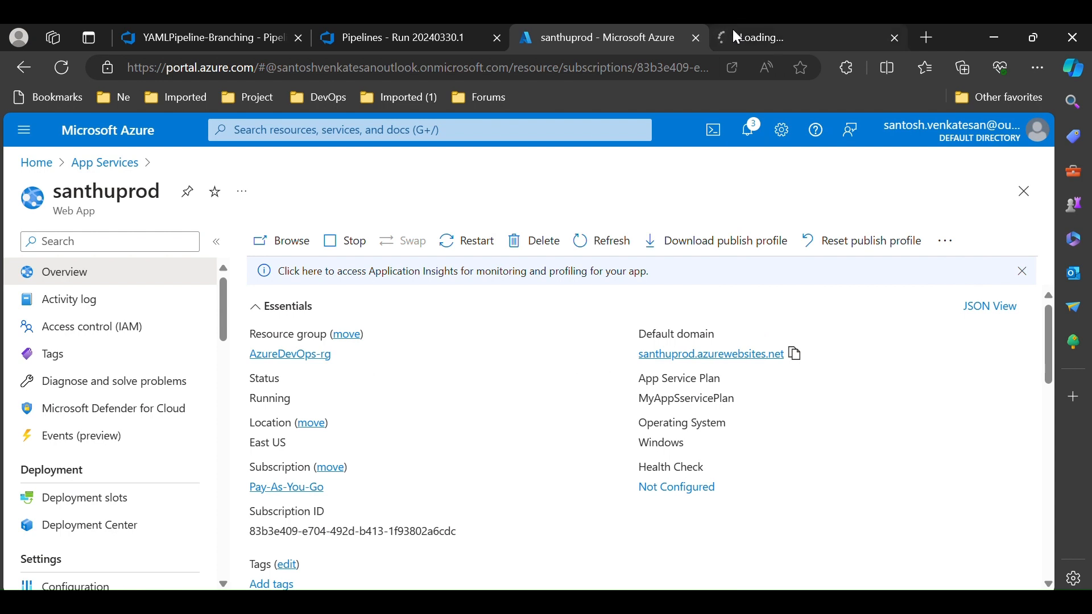
# Check the santhuqa app, the running QA pipeline and the santhuprod site across the open tabs
pyautogui.click(94, 165)
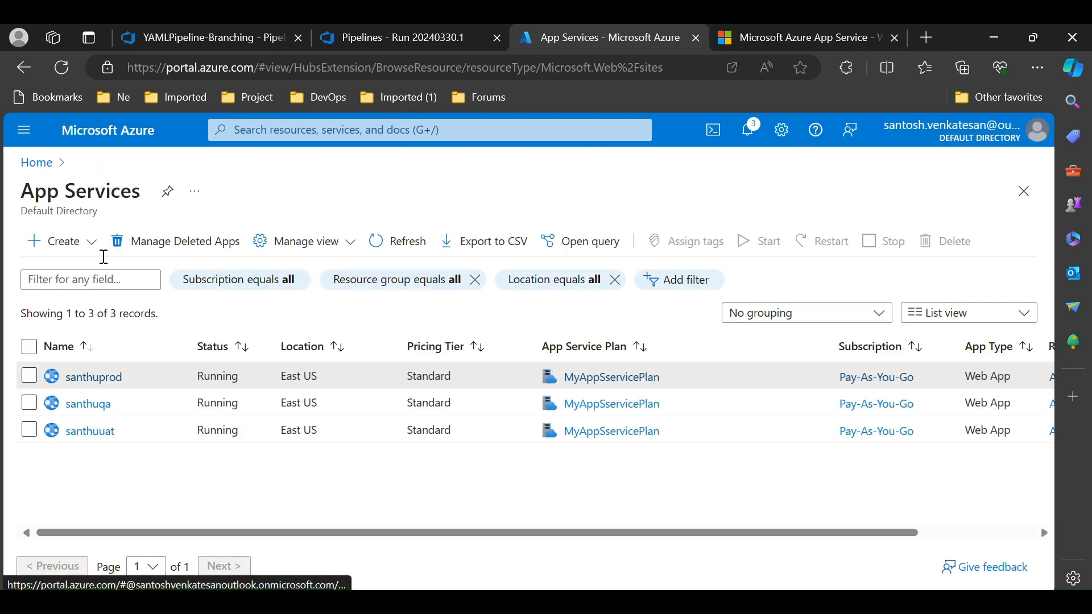
pyautogui.click(82, 405)
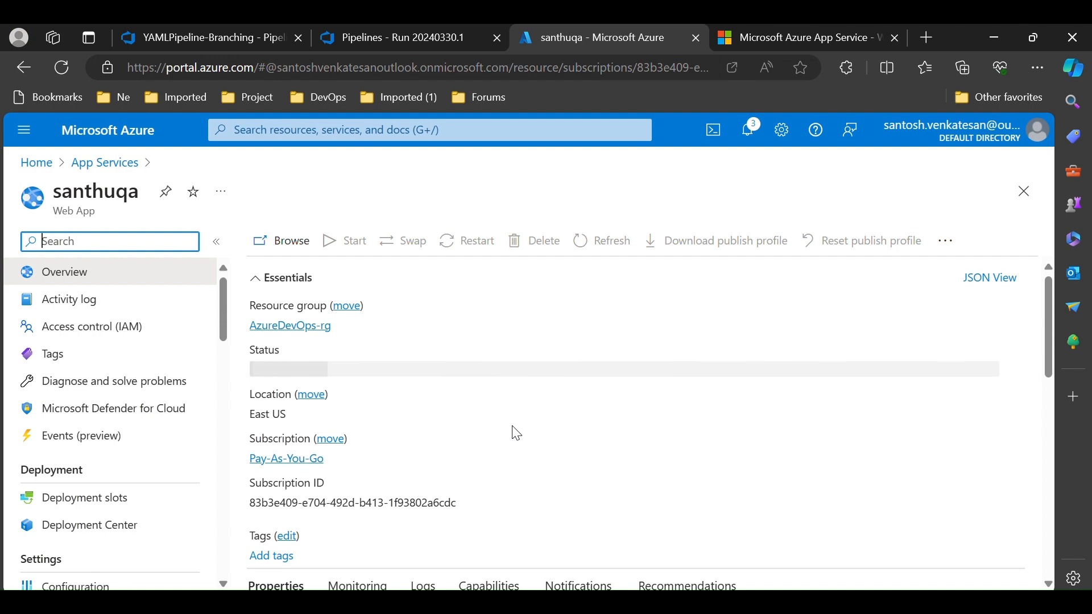
pyautogui.click(407, 41)
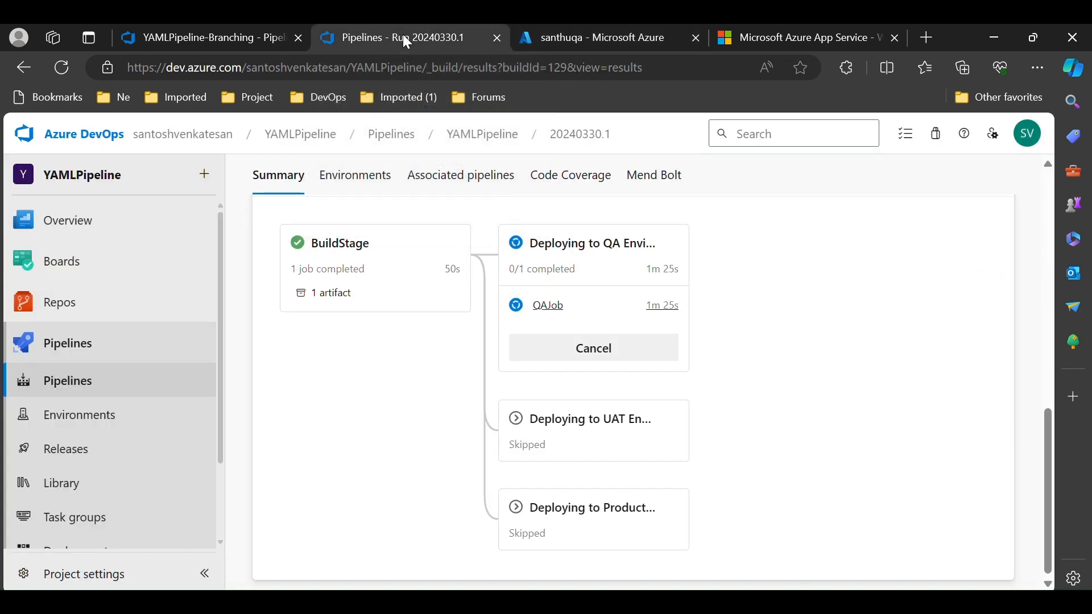
pyautogui.click(788, 39)
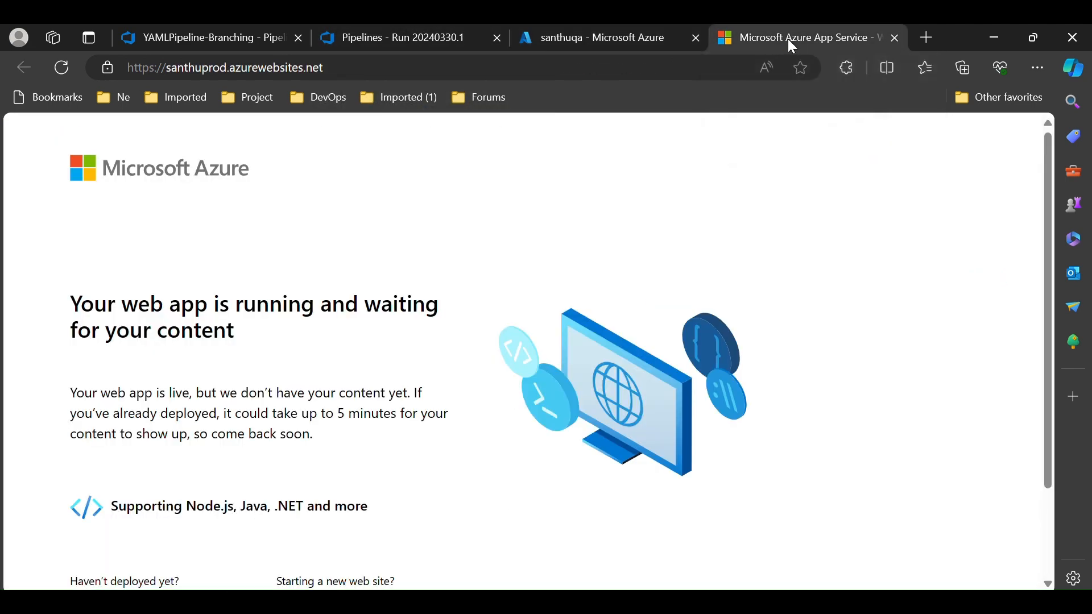
pyautogui.click(666, 43)
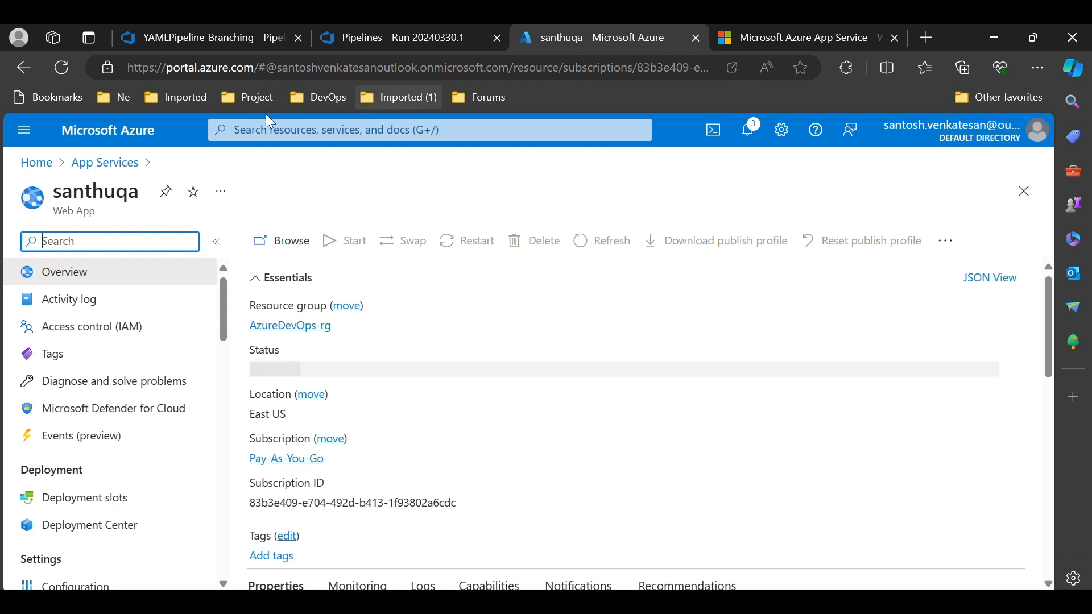
pyautogui.click(97, 165)
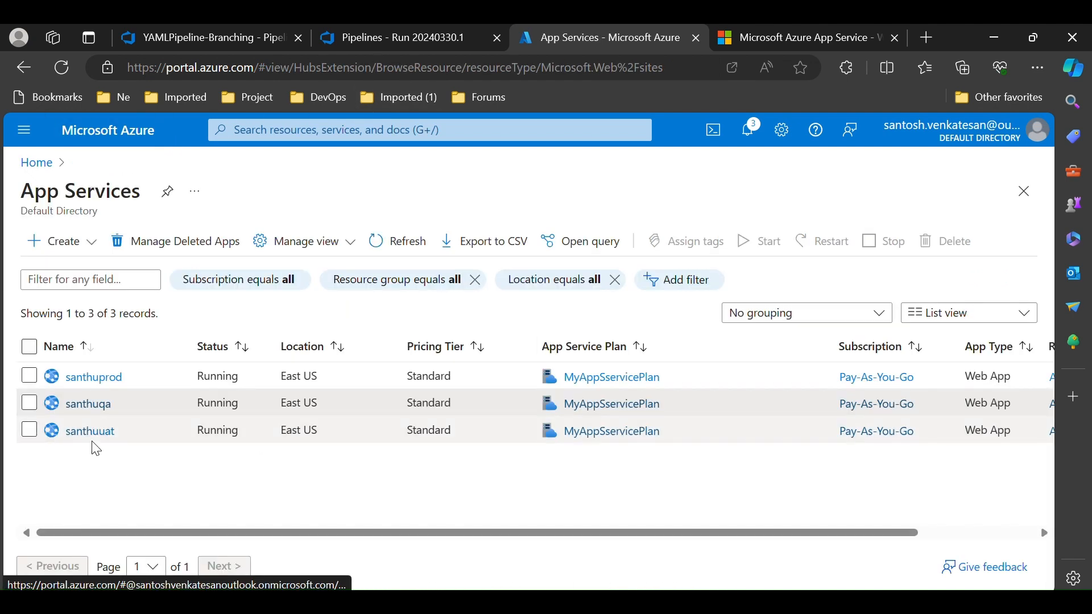
pyautogui.click(97, 382)
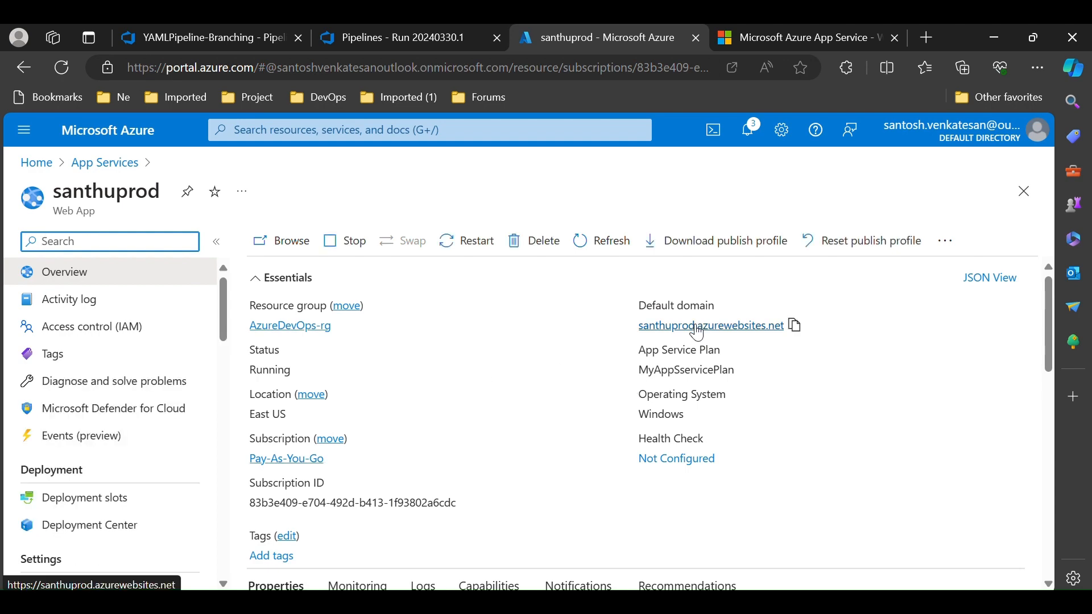
# Open santhuprod's default domain in another new tab and return to the santhuqa app
pyautogui.rightClick(699, 327)
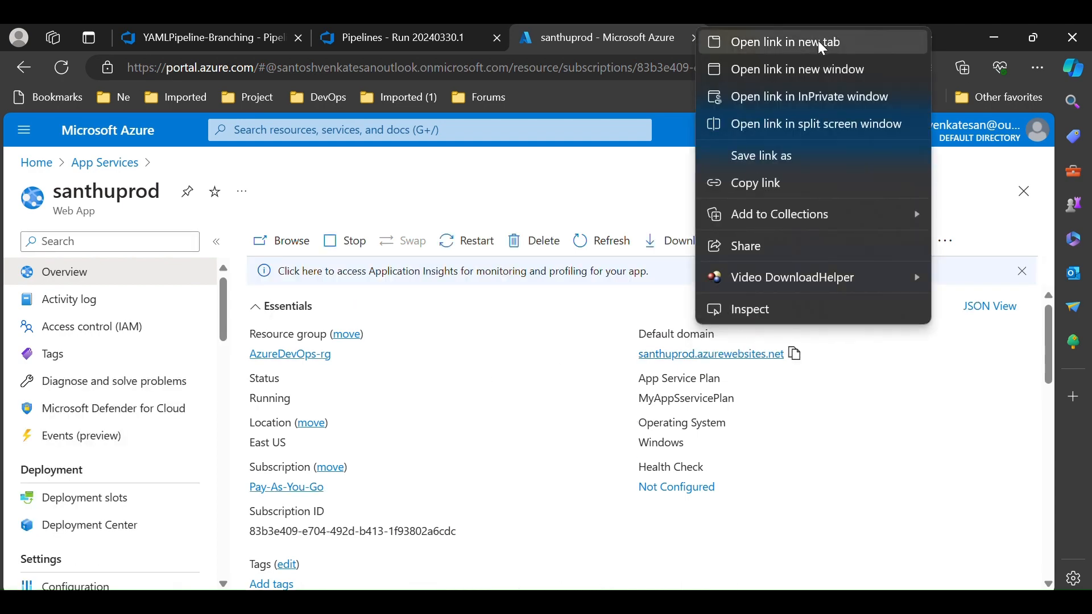
pyautogui.click(823, 50)
pyautogui.click(98, 162)
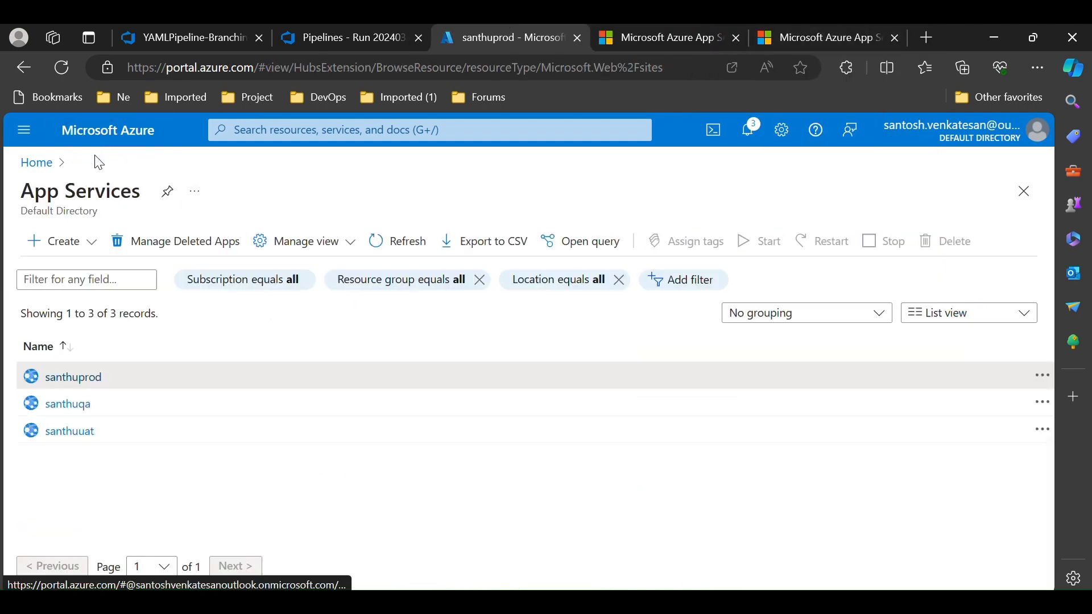
pyautogui.click(91, 405)
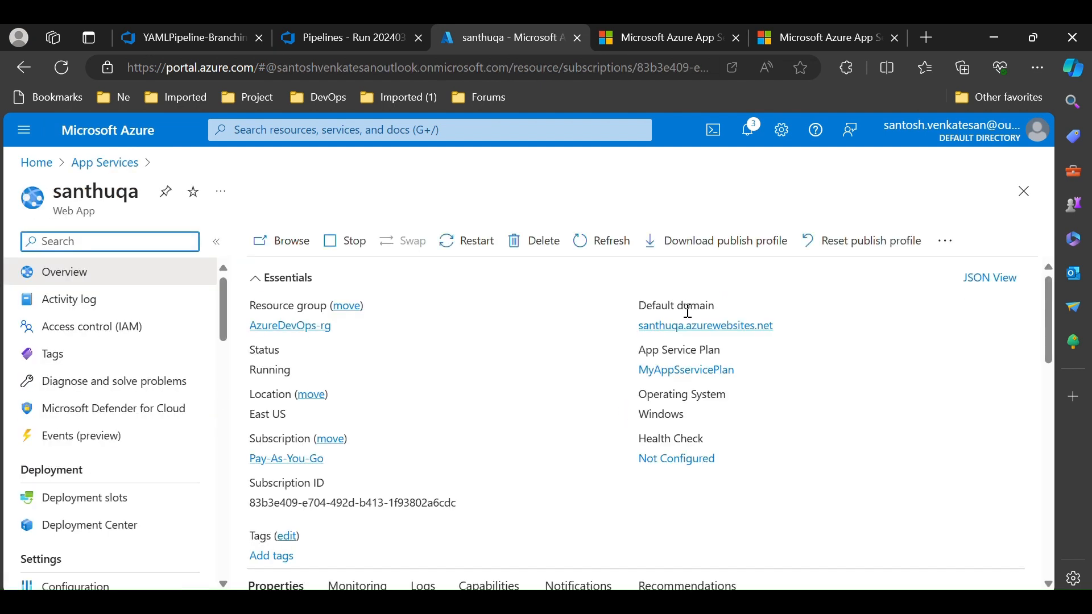
# Open the santhuqa default domain in a new tab to view the deployed calculator app
pyautogui.rightClick(686, 326)
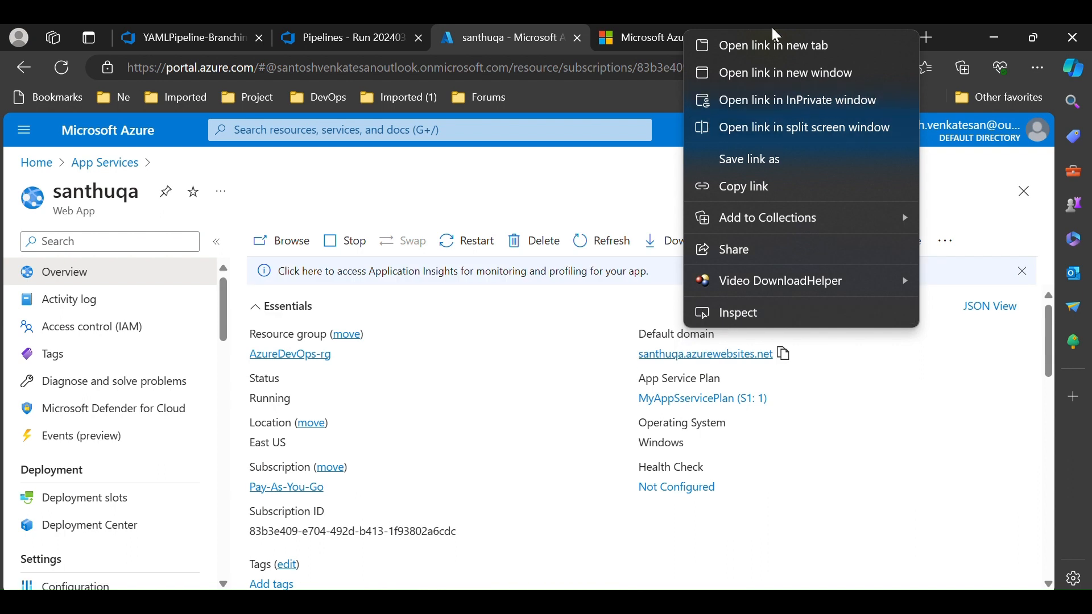
pyautogui.click(768, 46)
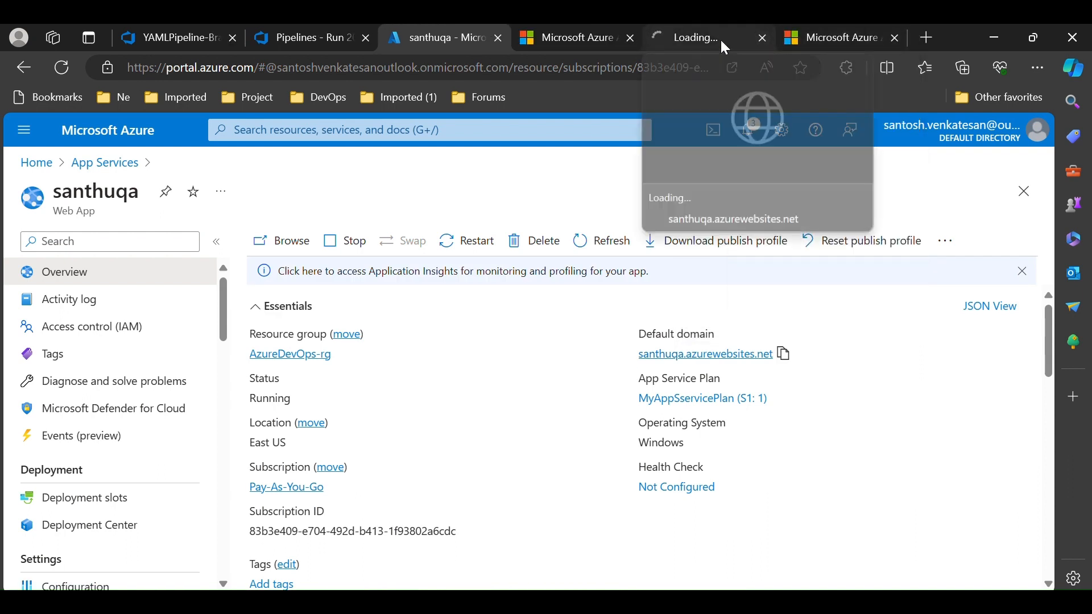
pyautogui.click(720, 39)
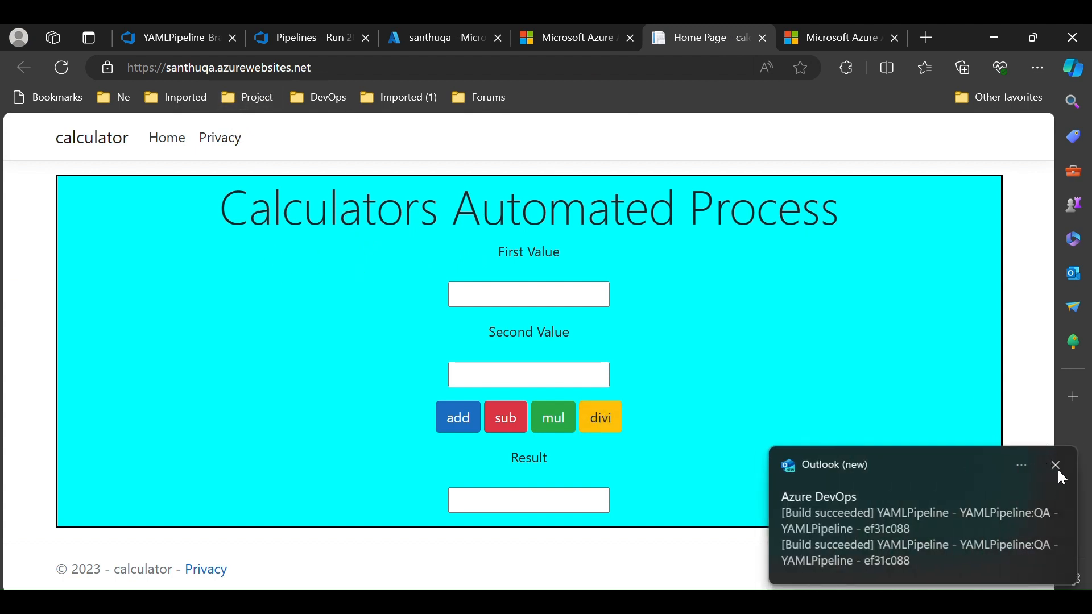
pyautogui.click(1058, 470)
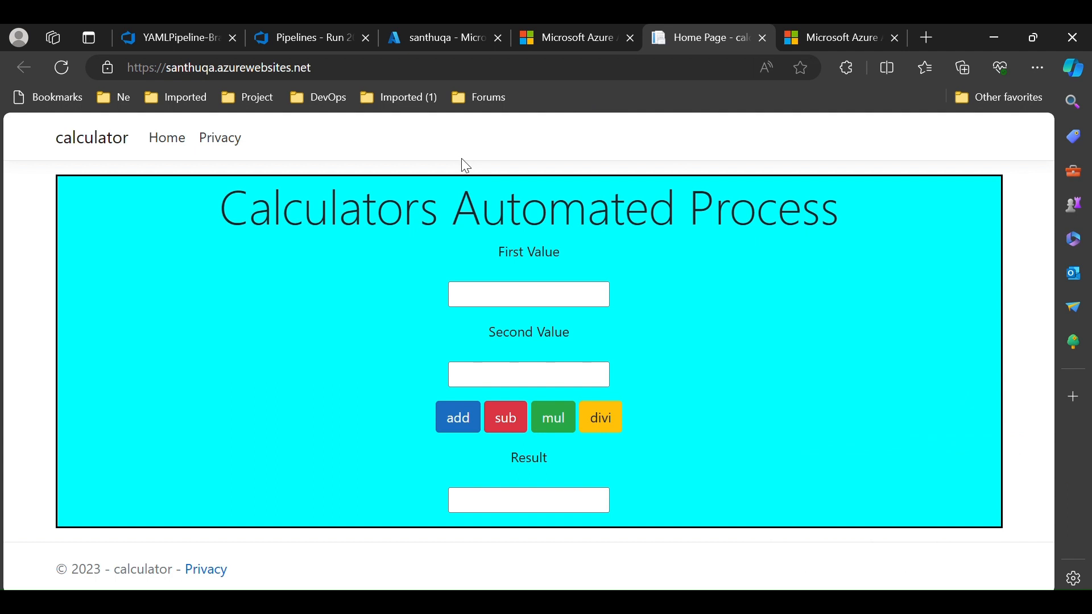
# Open the YAMLPipeline pipeline's azure-pipelines.yml in the pipeline editor from the pipelines list
pyautogui.click(274, 34)
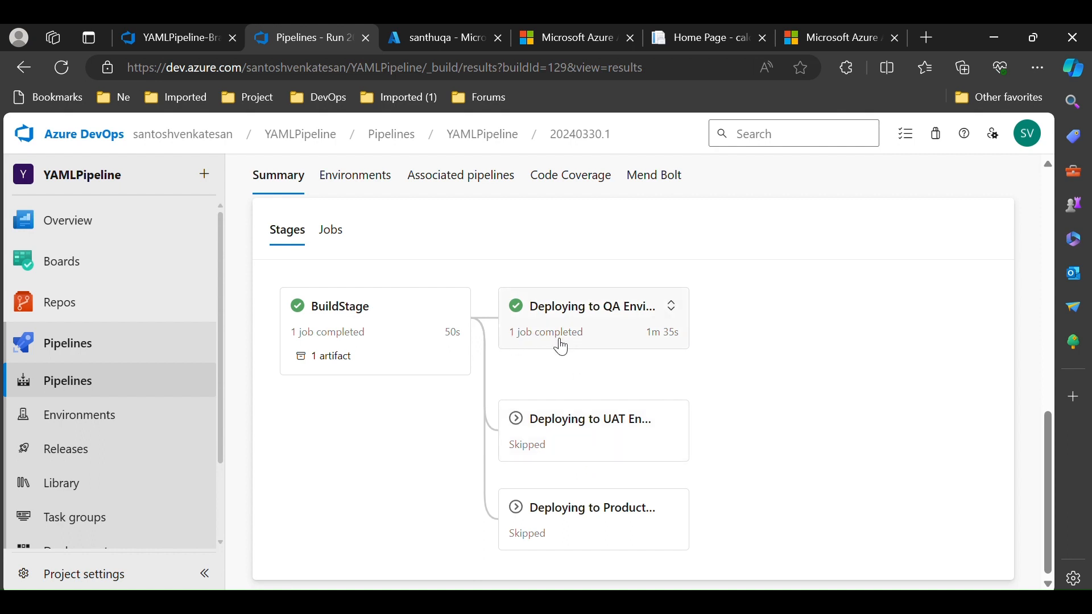
pyautogui.click(66, 393)
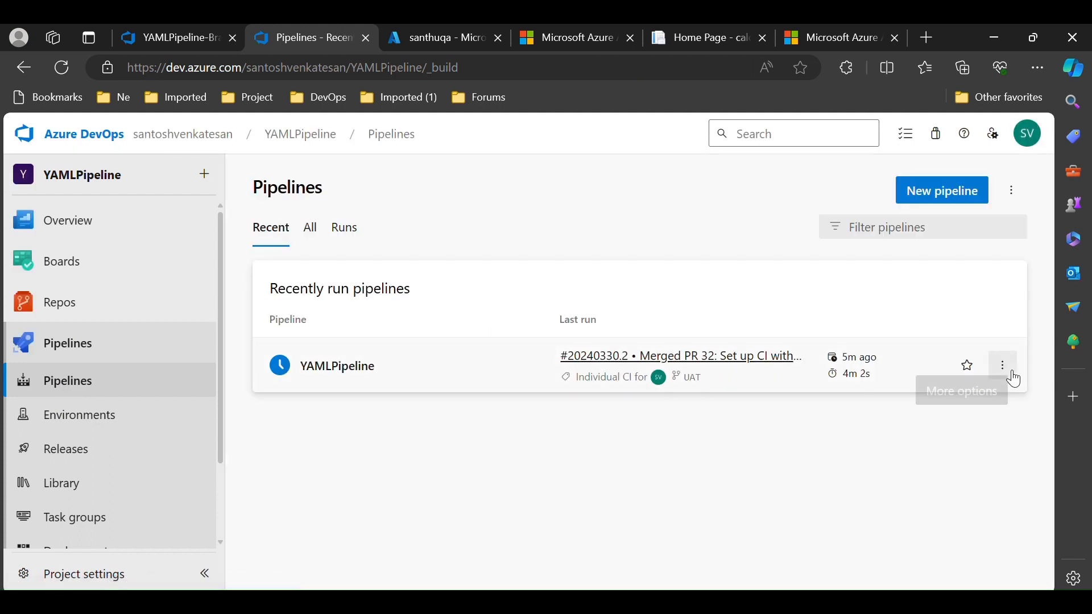
pyautogui.click(1003, 369)
pyautogui.click(952, 400)
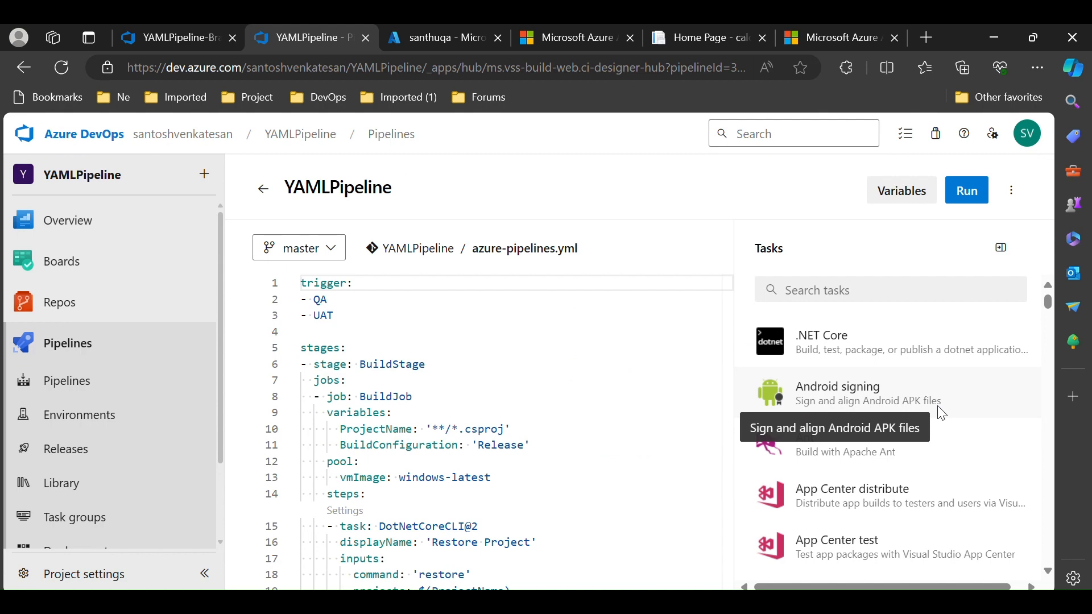
# Inspect the QA stage's Azure App Service deploy task settings, including the available App Service names
pyautogui.scroll(-14, 500, 432)
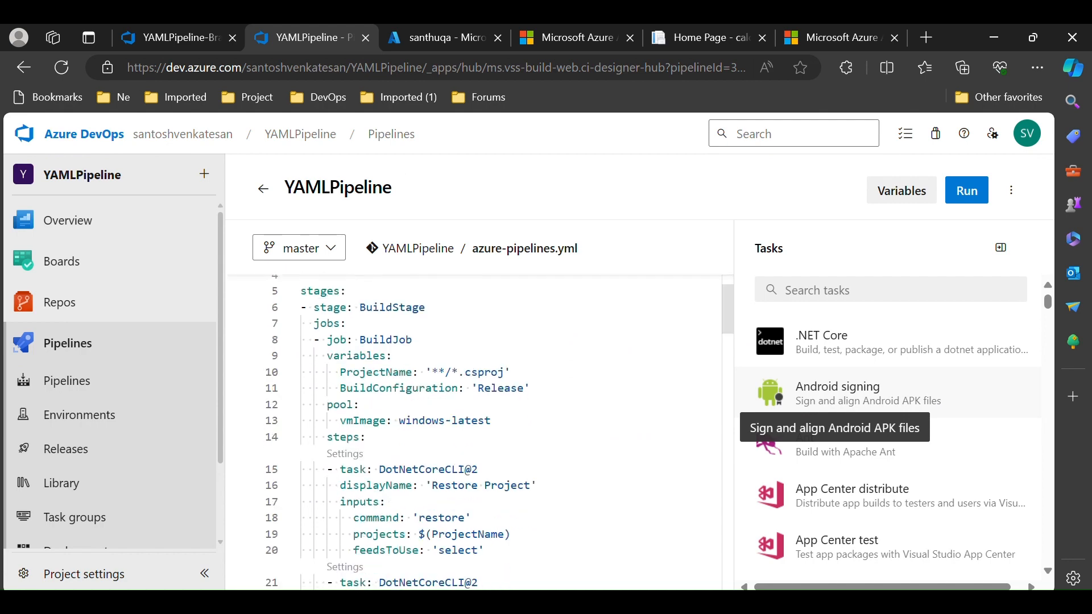
pyautogui.scroll(-5, 481, 432)
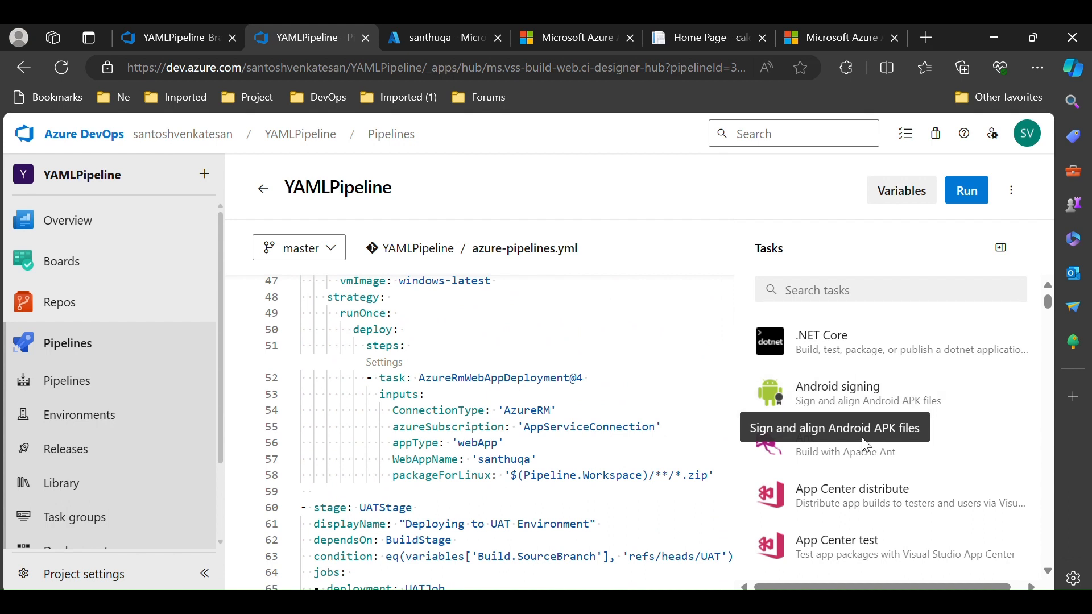
pyautogui.click(390, 370)
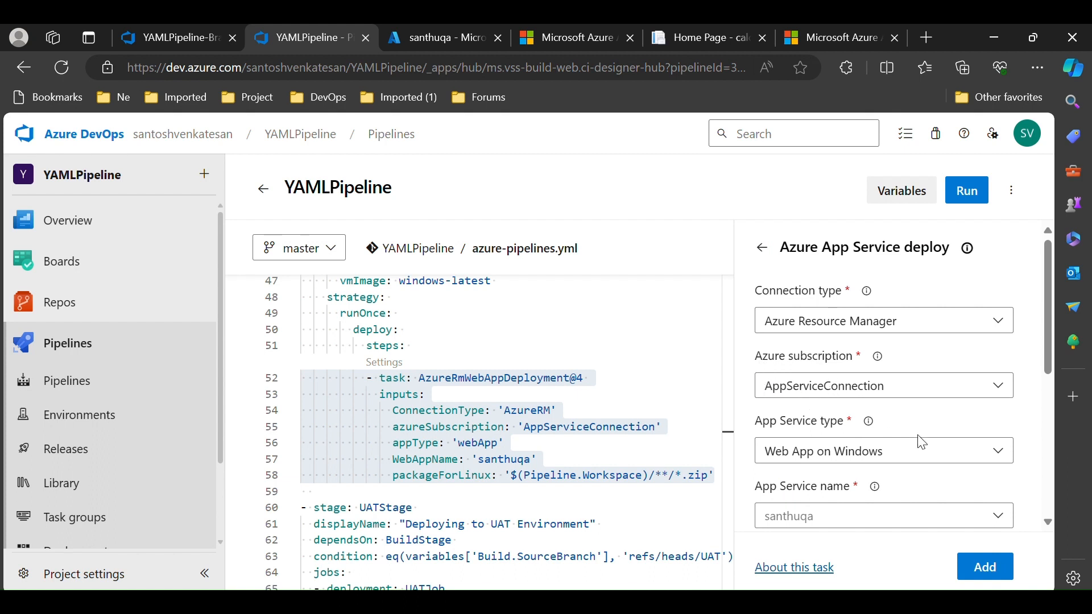
pyautogui.scroll(-3, 922, 442)
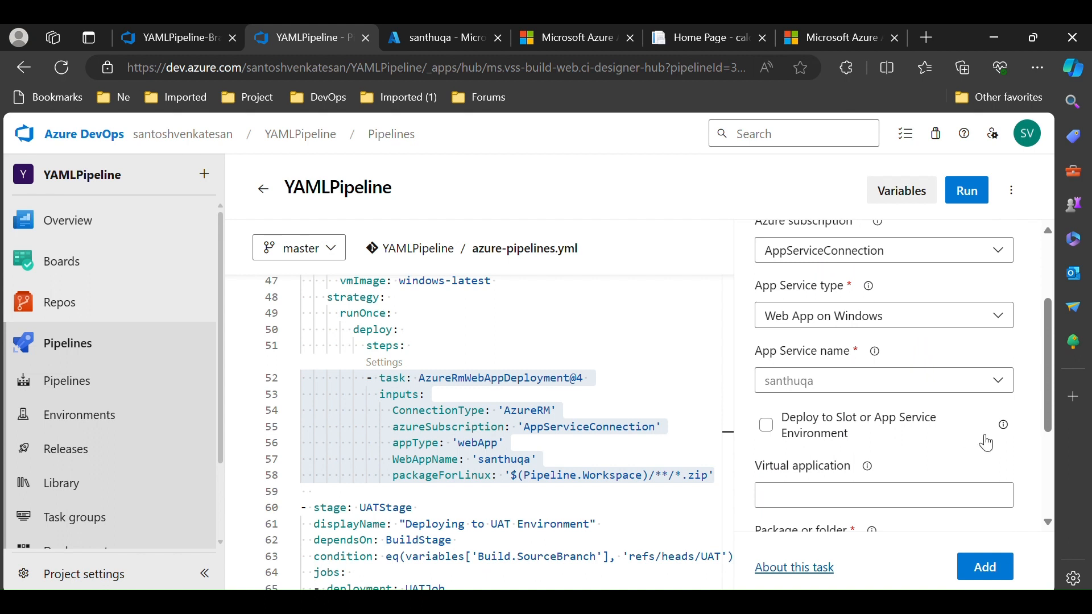
pyautogui.click(1000, 384)
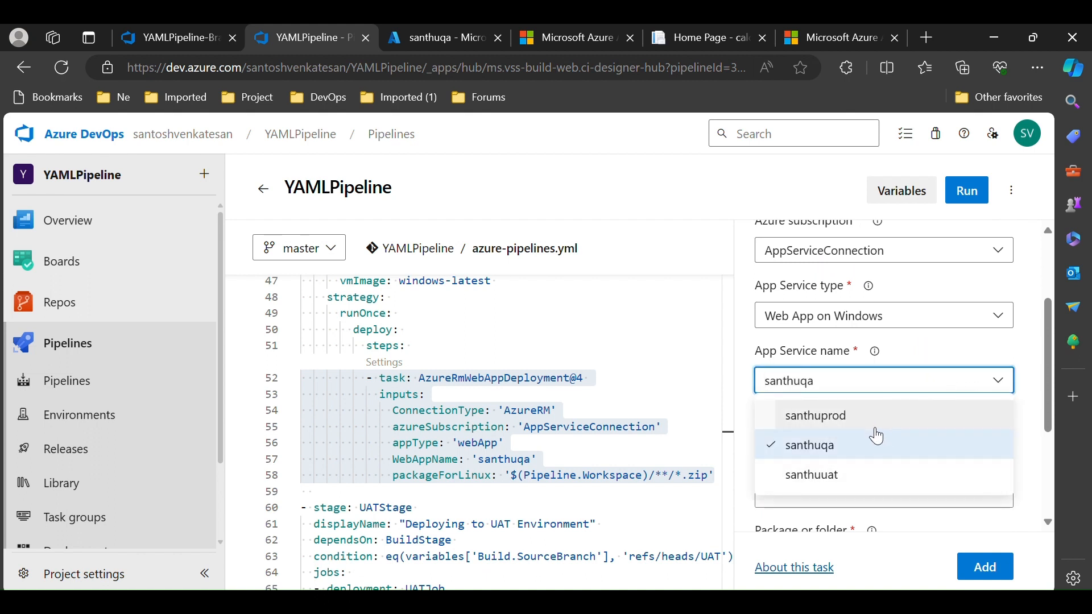
pyautogui.press('Escape')
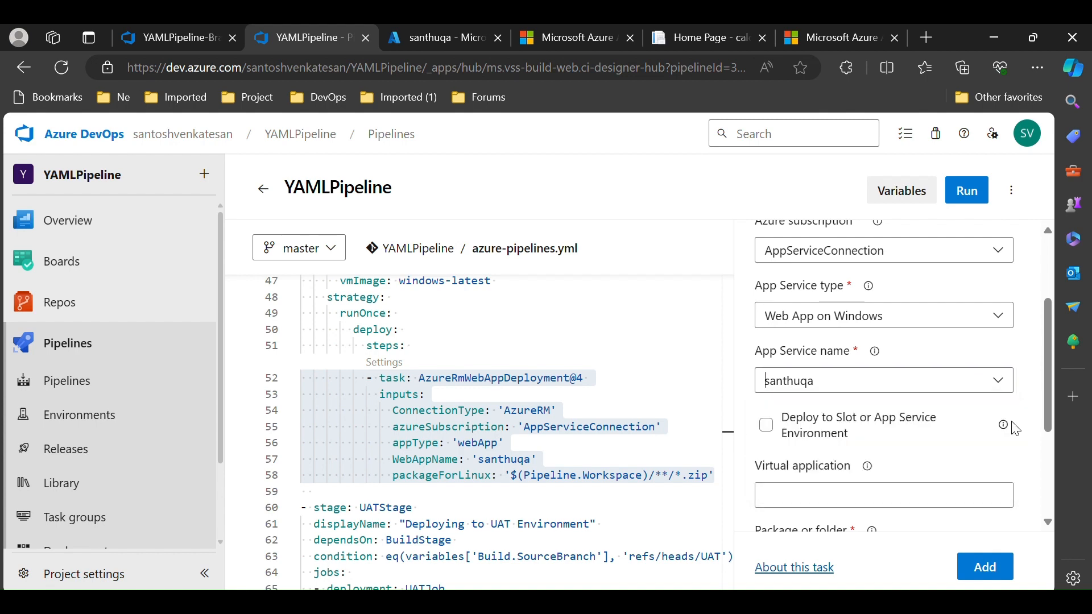
pyautogui.scroll(-4, 560, 413)
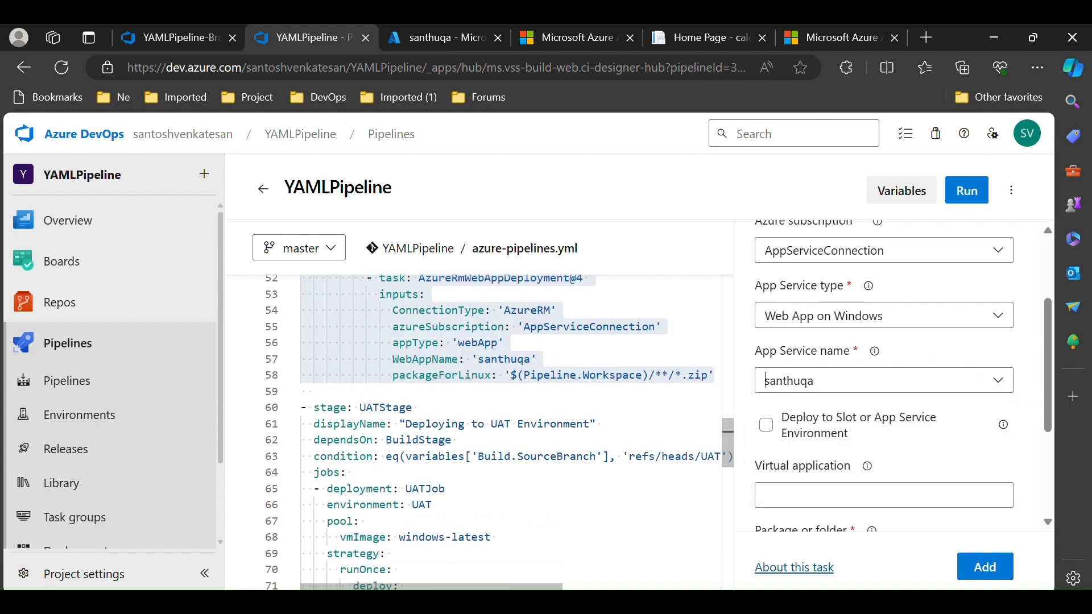
pyautogui.scroll(-3, 480, 432)
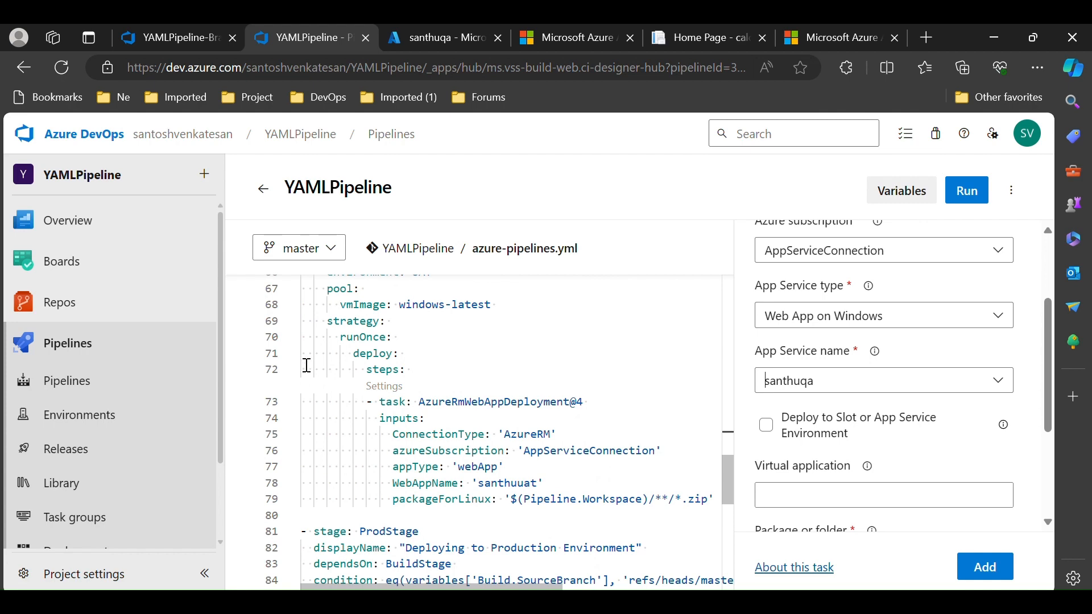
# Inspect the UAT deploy task's settings and the production stage's deploy task inputs in the YAML
pyautogui.click(386, 386)
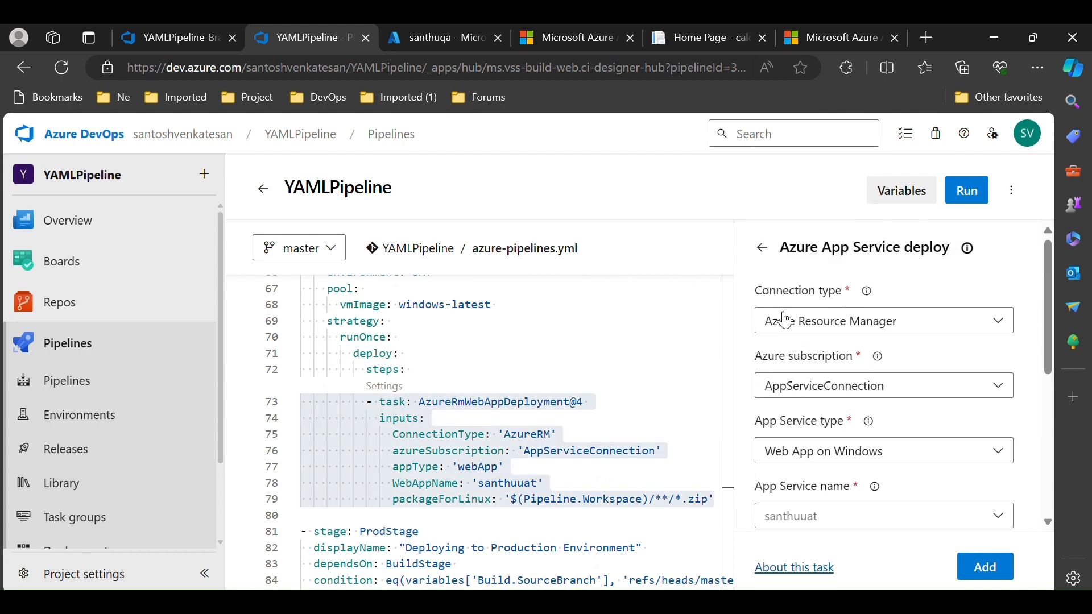
pyautogui.scroll(-9, 632, 450)
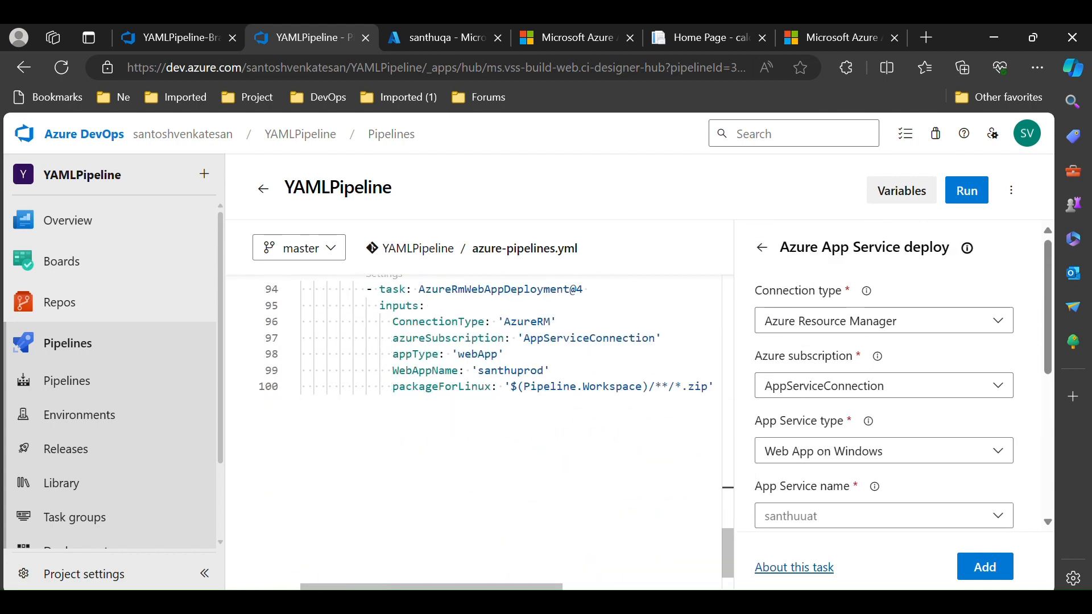
pyautogui.click(655, 386)
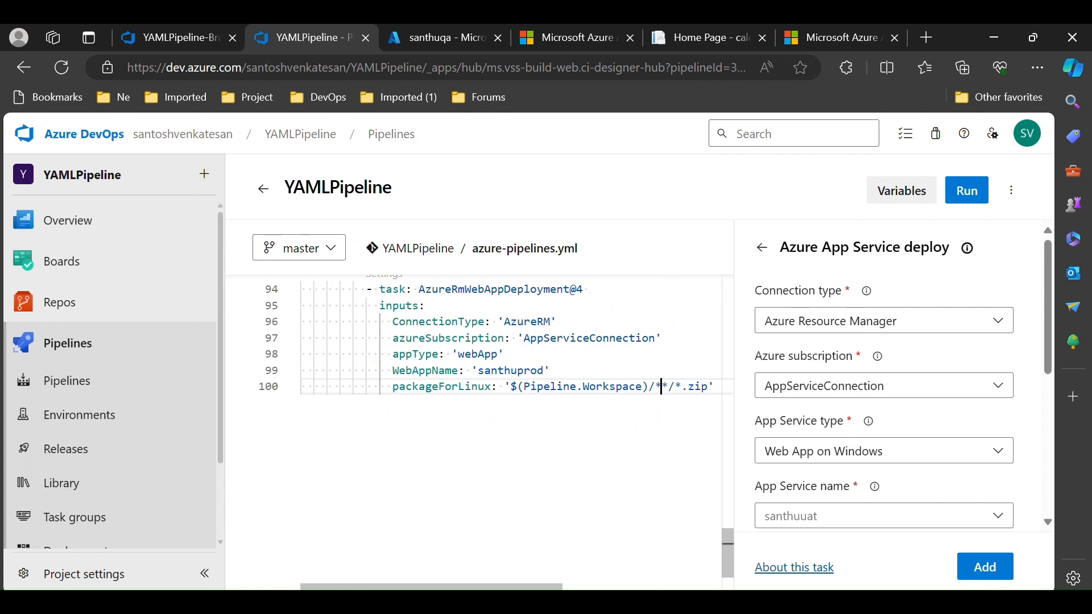
pyautogui.doubleClick(702, 386)
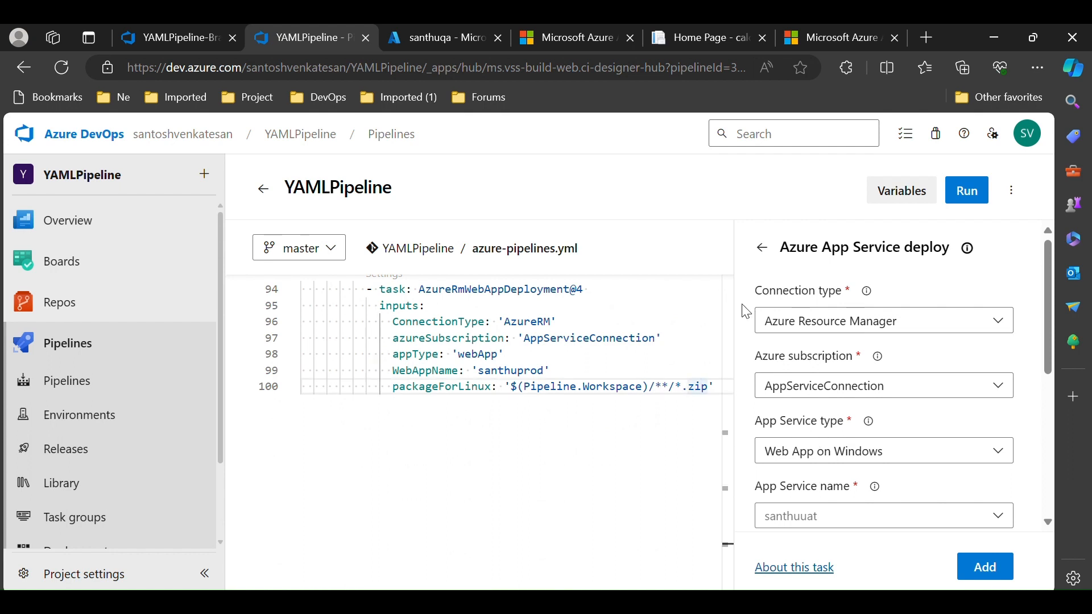
pyautogui.click(762, 248)
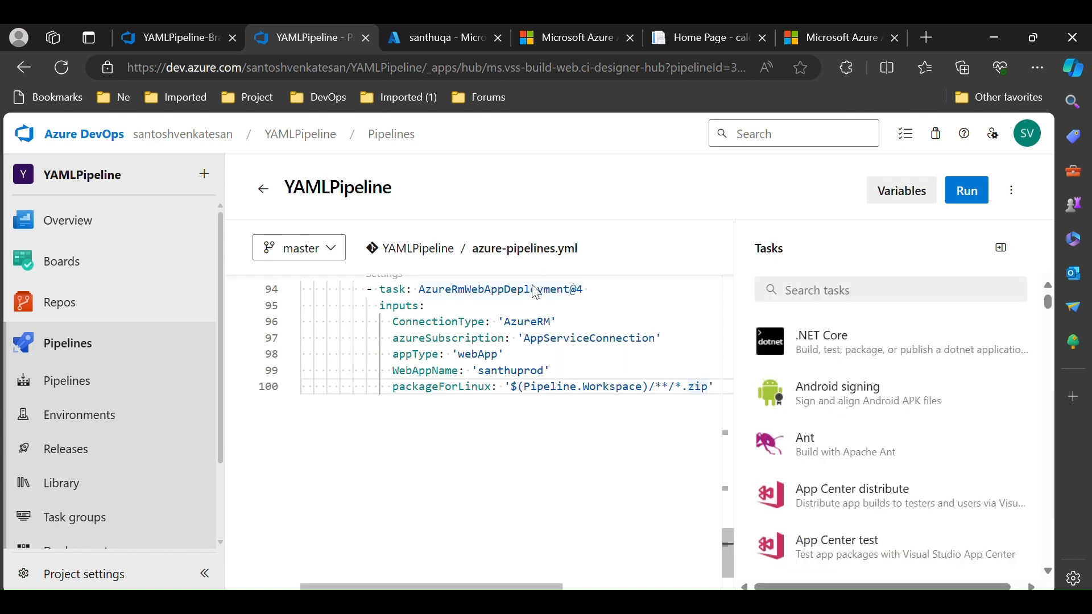
pyautogui.moveTo(535, 293)
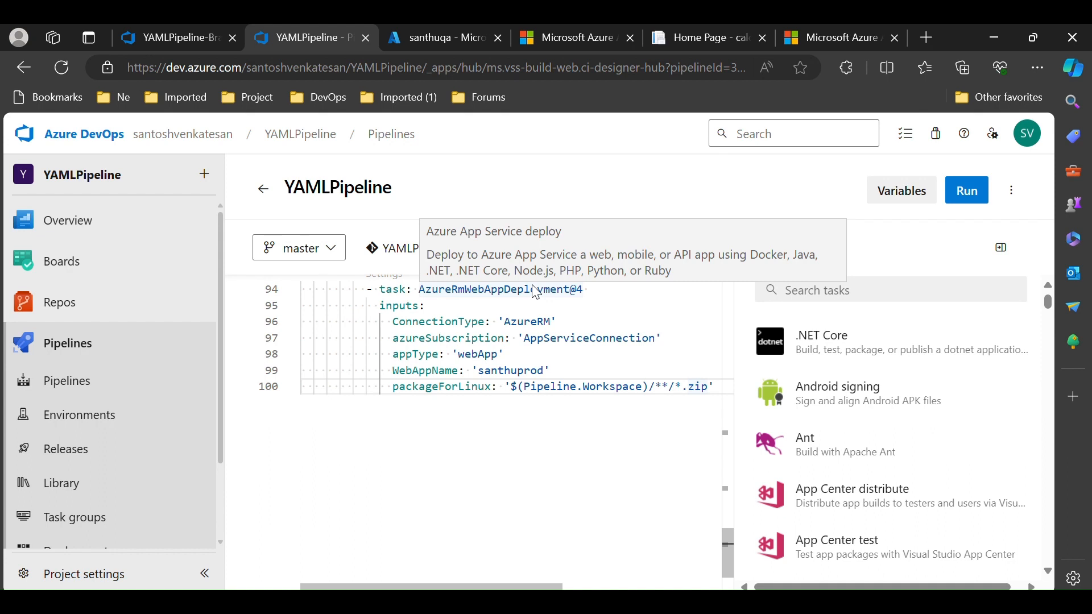